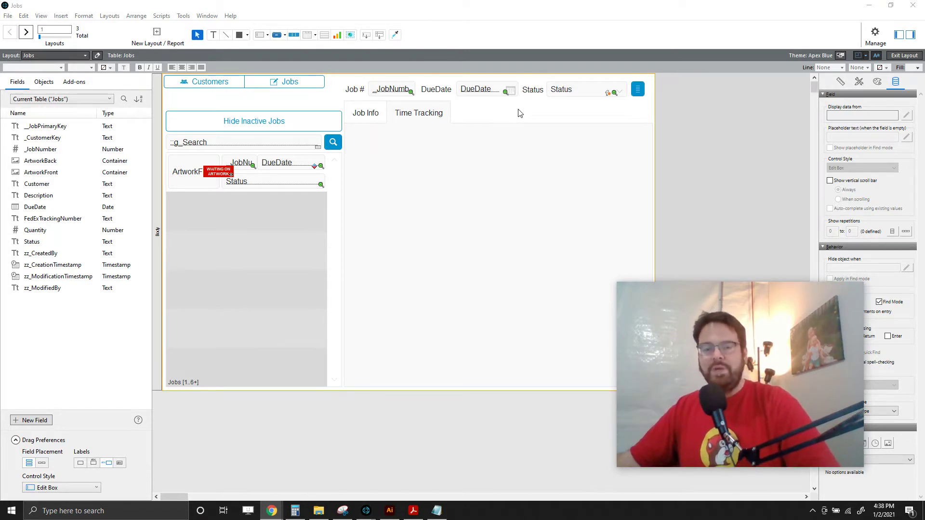
pyautogui.click(465, 159)
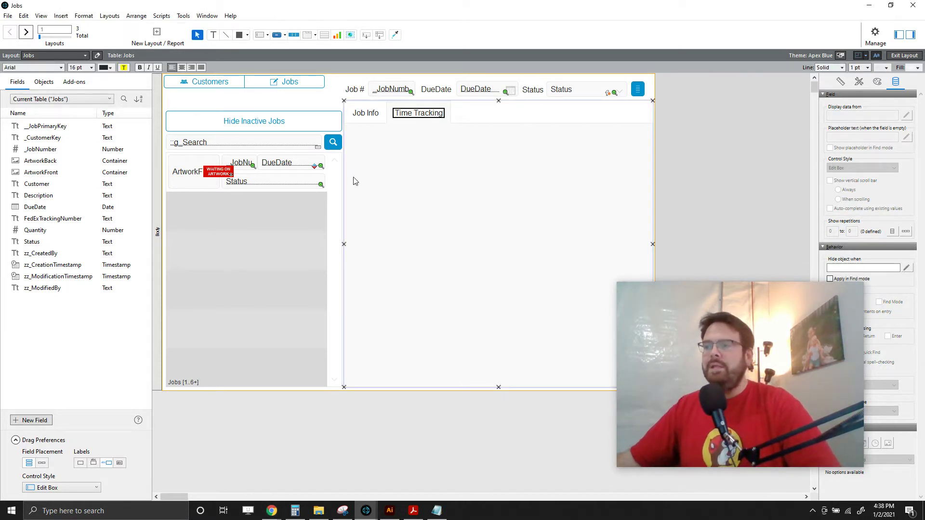
pyautogui.click(358, 112)
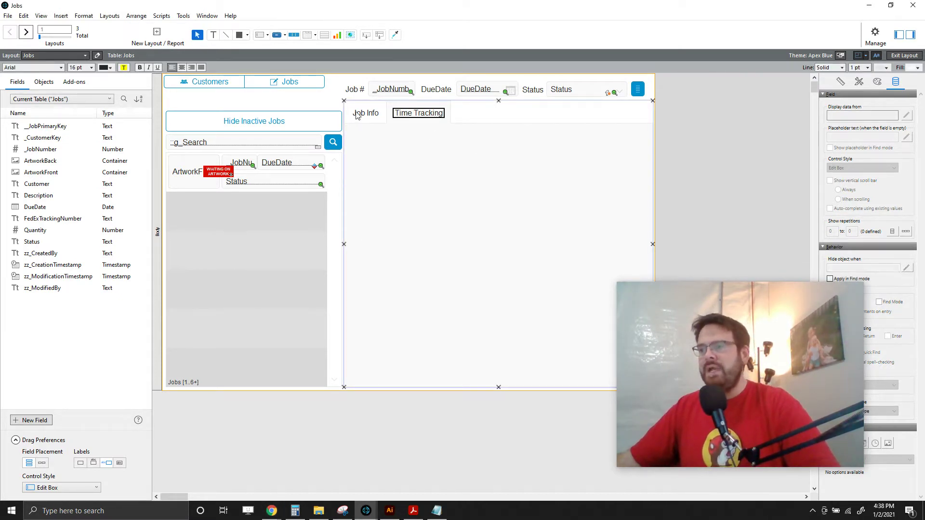
pyautogui.click(420, 113)
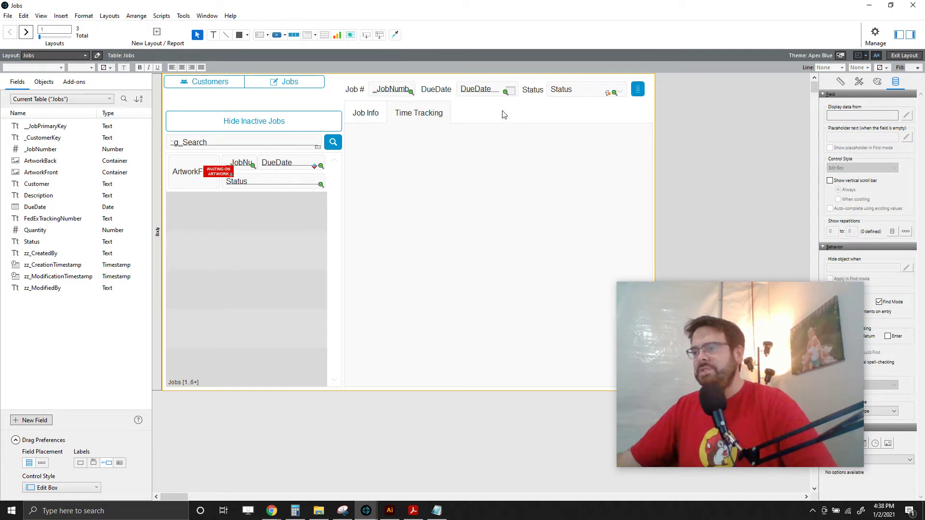
pyautogui.click(506, 183)
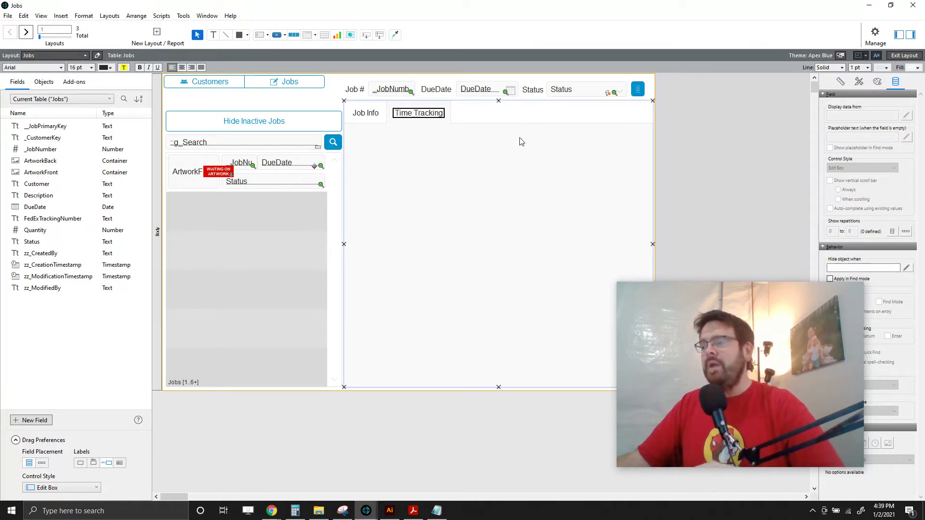
pyautogui.moveTo(618, 282); pyautogui.dragTo(650, 305)
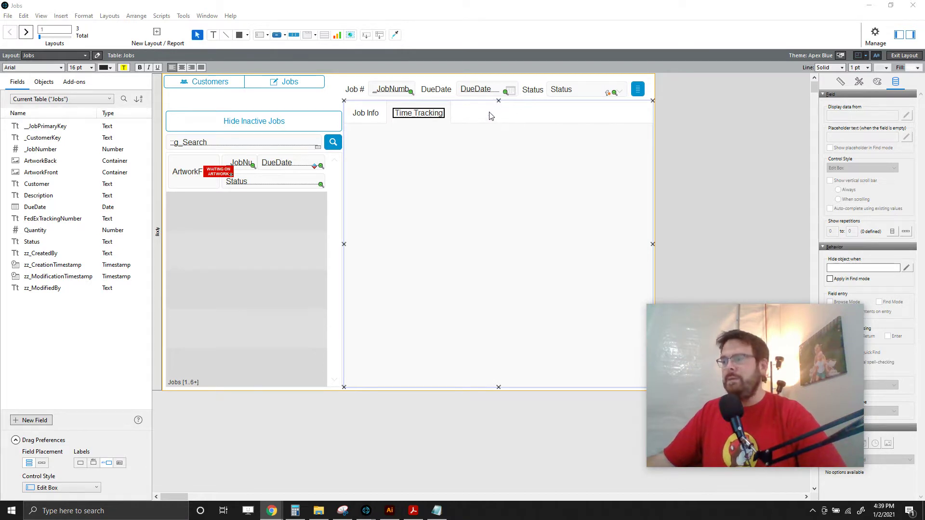
pyautogui.click(490, 163)
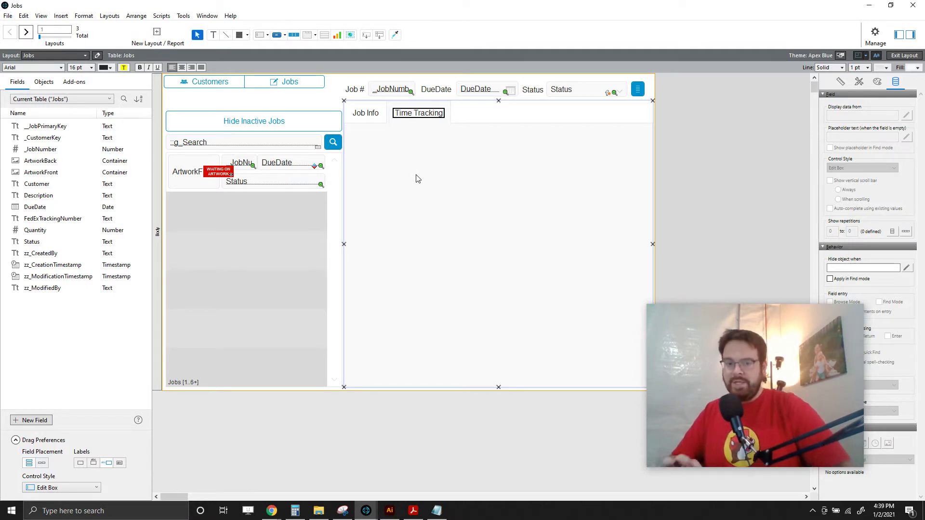
# Open the TimeLog table's field definitions in database management and check the EndTime and zz_CreationTimestamp fields
pyautogui.hotkey('ctrl', 'shift', 'd')
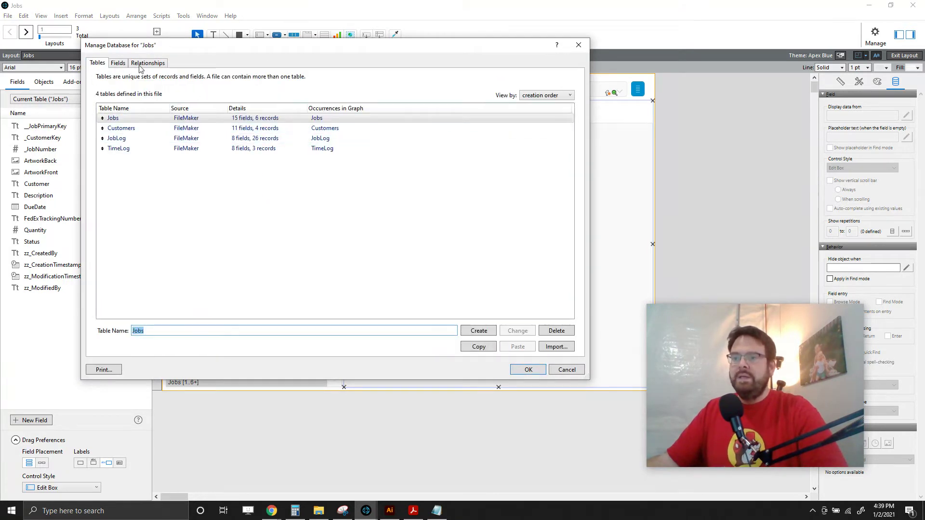
pyautogui.moveTo(163, 46); pyautogui.dragTo(188, 46)
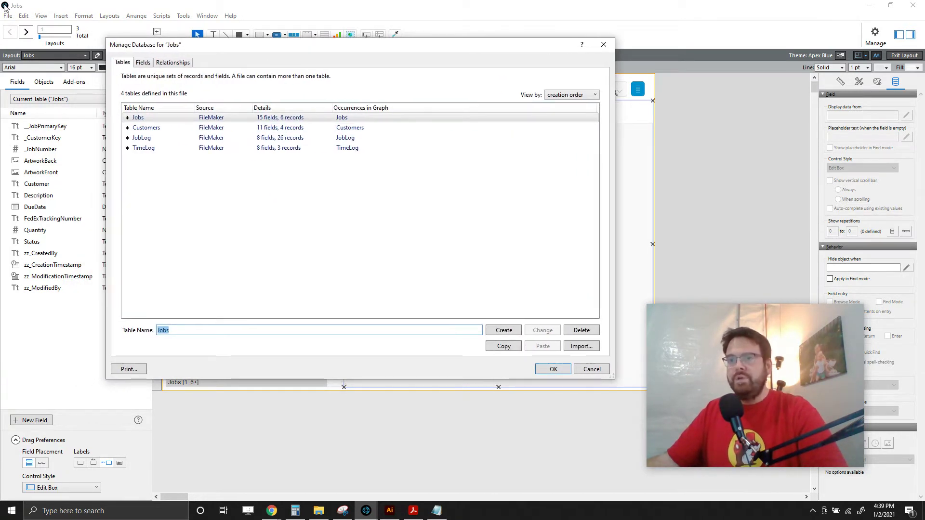
pyautogui.click(142, 150)
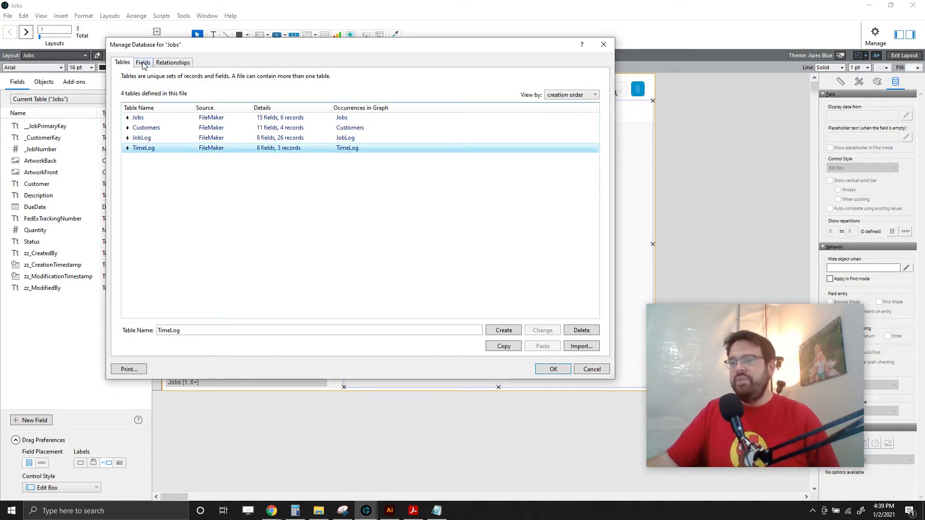
pyautogui.doubleClick(144, 150)
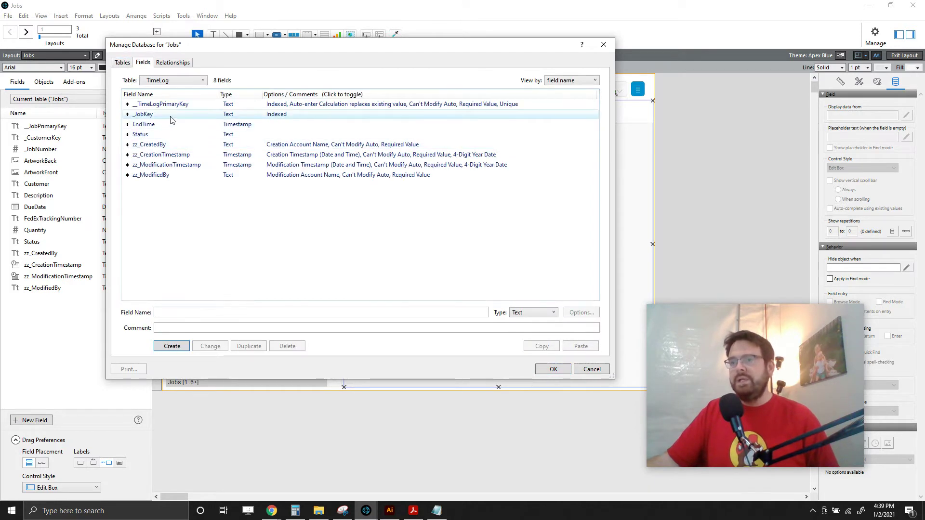
pyautogui.click(146, 125)
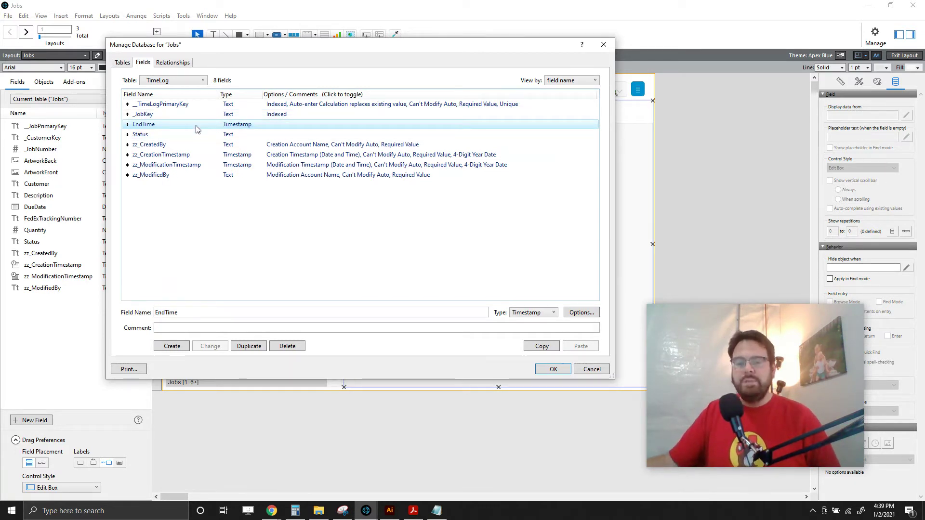
pyautogui.click(200, 156)
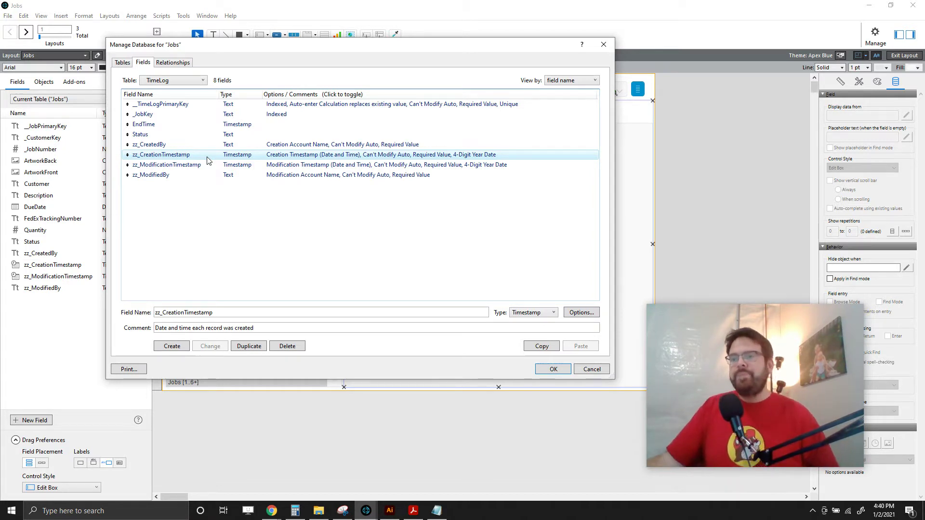
pyautogui.click(153, 124)
pyautogui.click(160, 155)
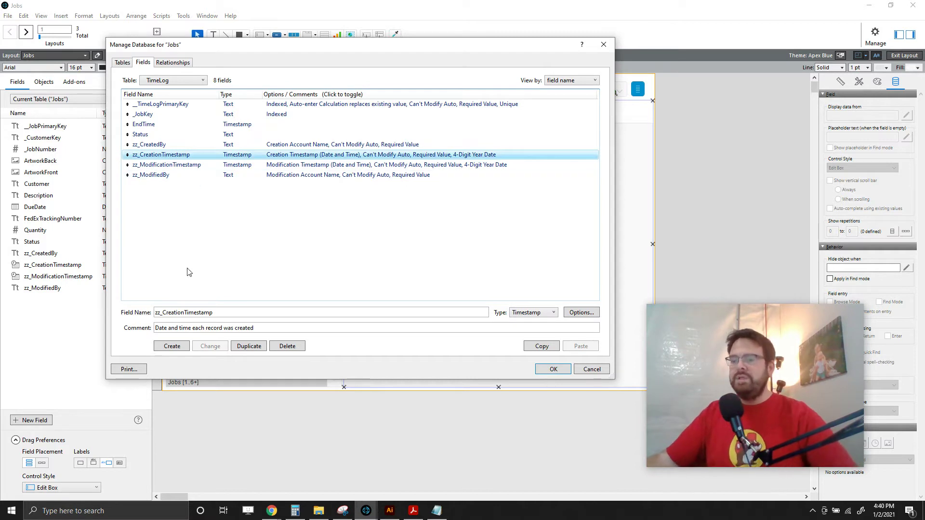
# Create a calculation field named TimeTotal in TimeLog with the comment "Total amount of time for the record."
pyautogui.press('Tab')
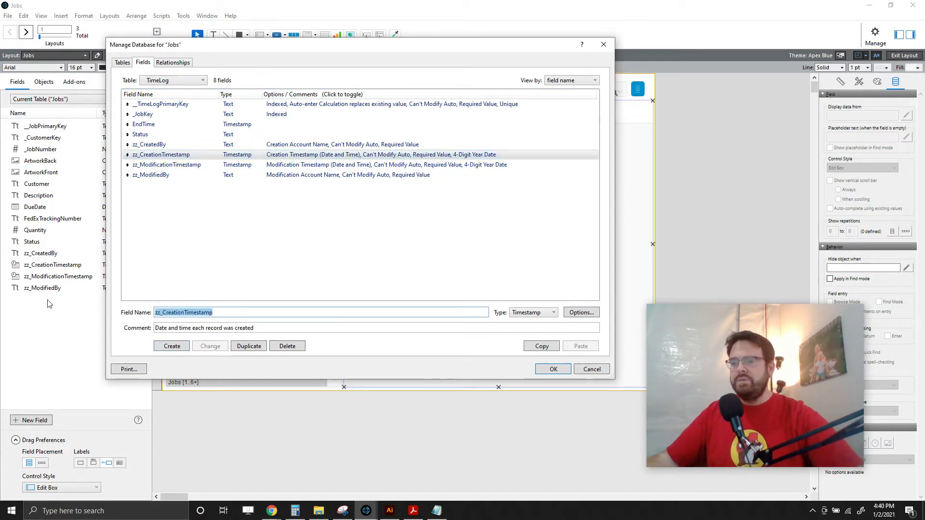
pyautogui.write('Time')
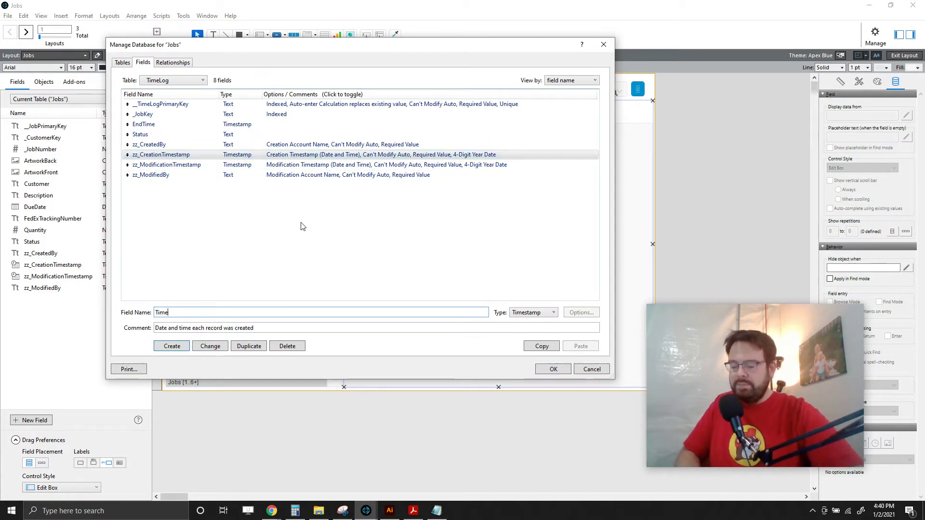
pyautogui.write('Total')
pyautogui.press('Tab')
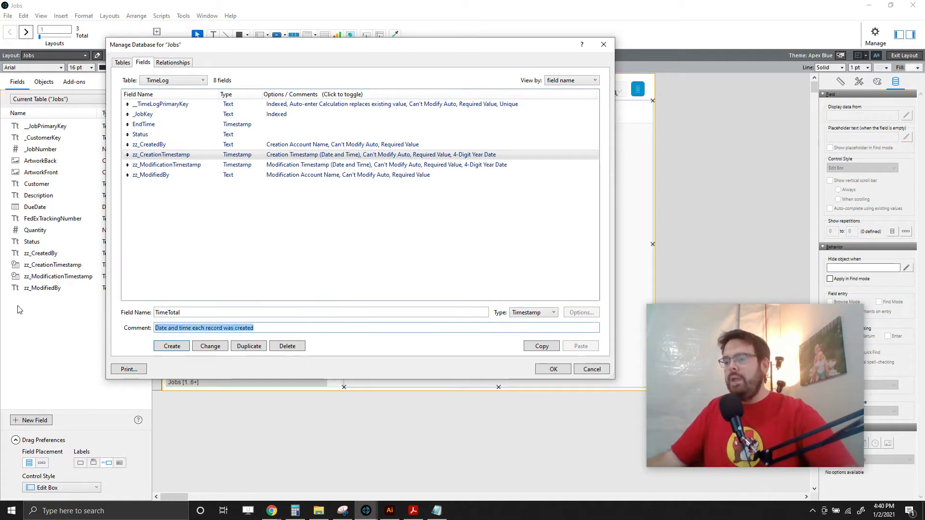
pyautogui.press('BackSpace')
pyautogui.write('Total amont')
pyautogui.press('BackSpace')
pyautogui.press('BackSpace')
pyautogui.write('unt of time for the record.')
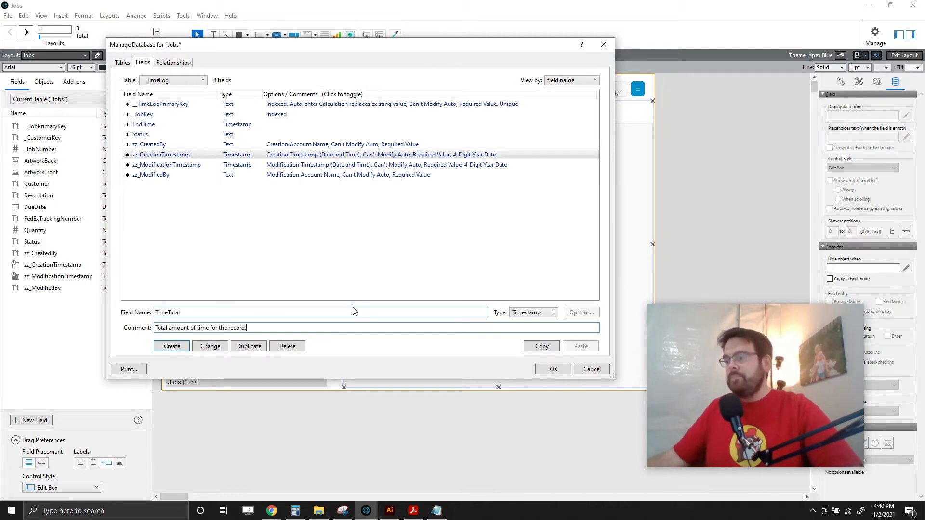
pyautogui.click(530, 313)
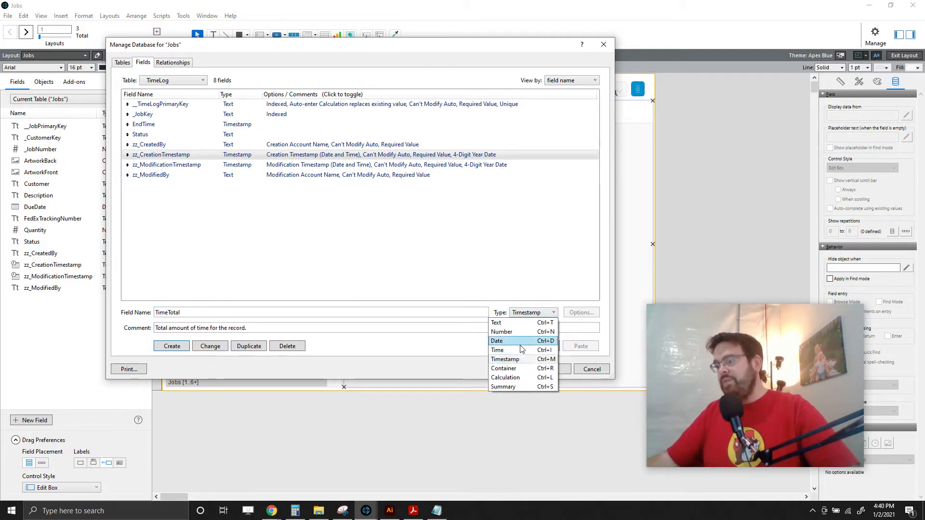
pyautogui.click(505, 377)
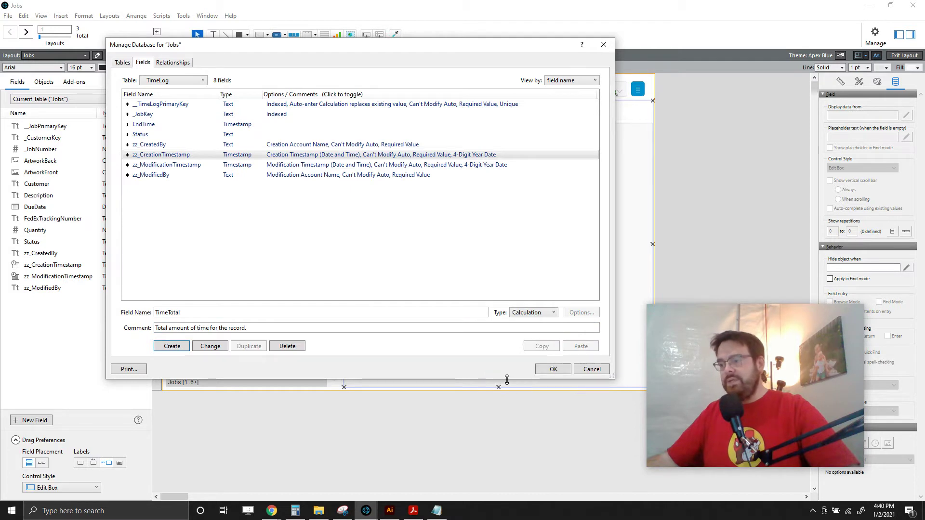
pyautogui.click(172, 346)
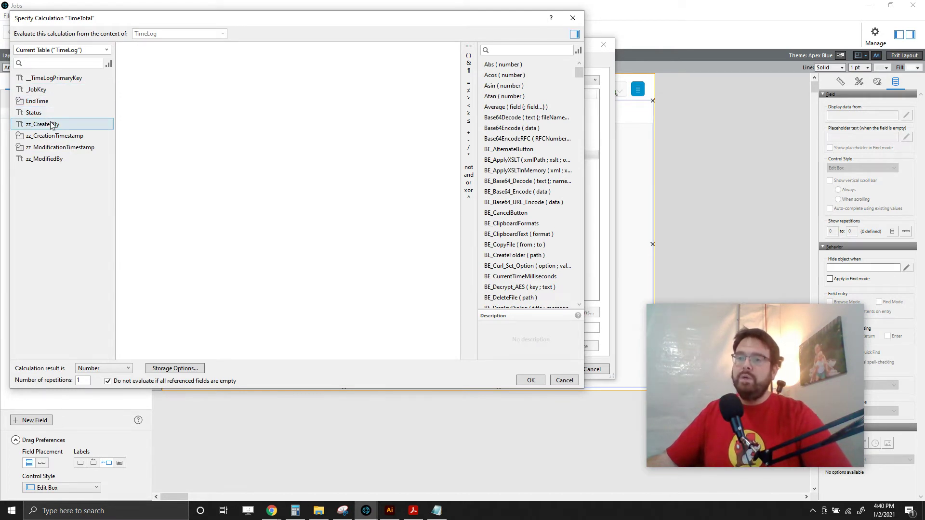
# Define the TimeTotal calculation as EndTime - zz_CreationTimestamp with a result type of Time
pyautogui.doubleClick(51, 103)
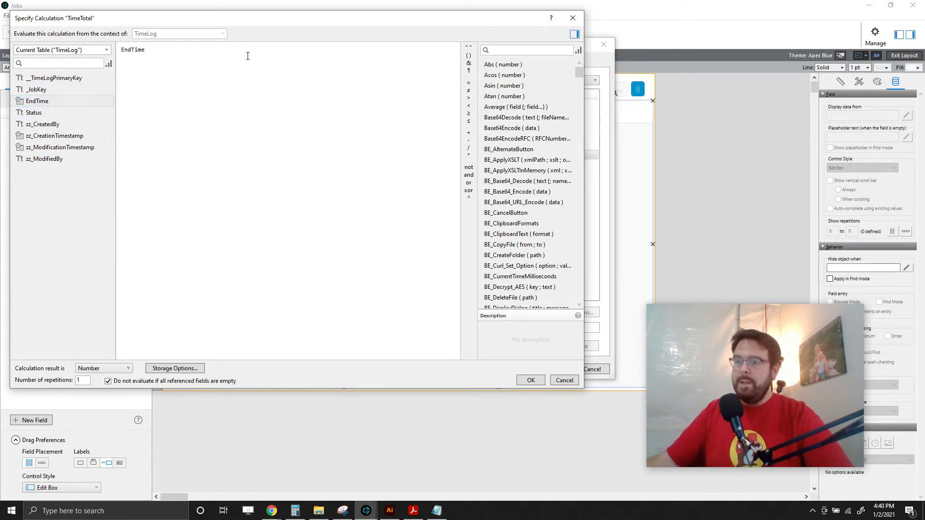
pyautogui.write('-')
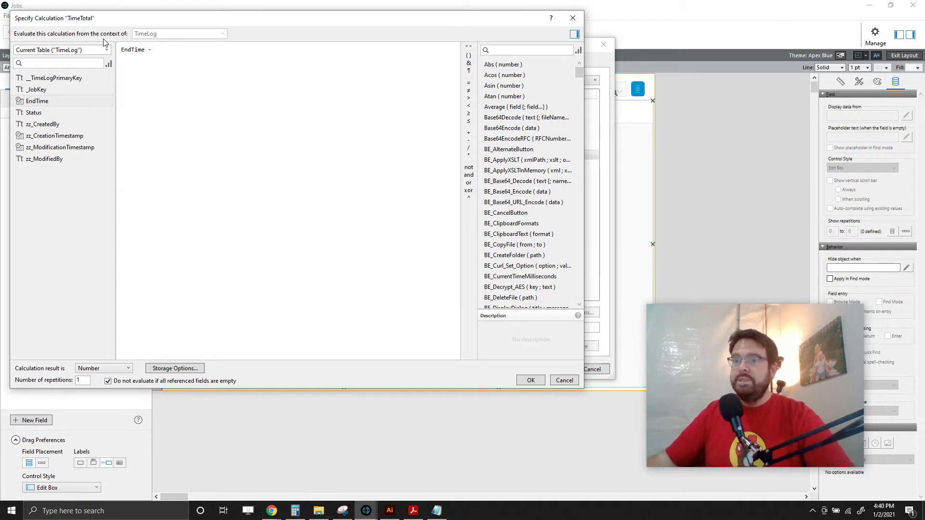
pyautogui.doubleClick(60, 137)
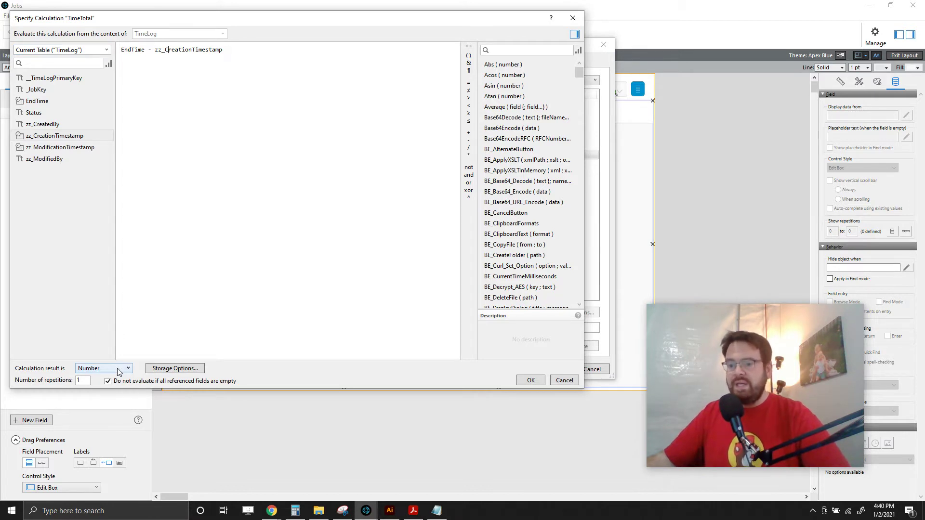
pyautogui.click(96, 369)
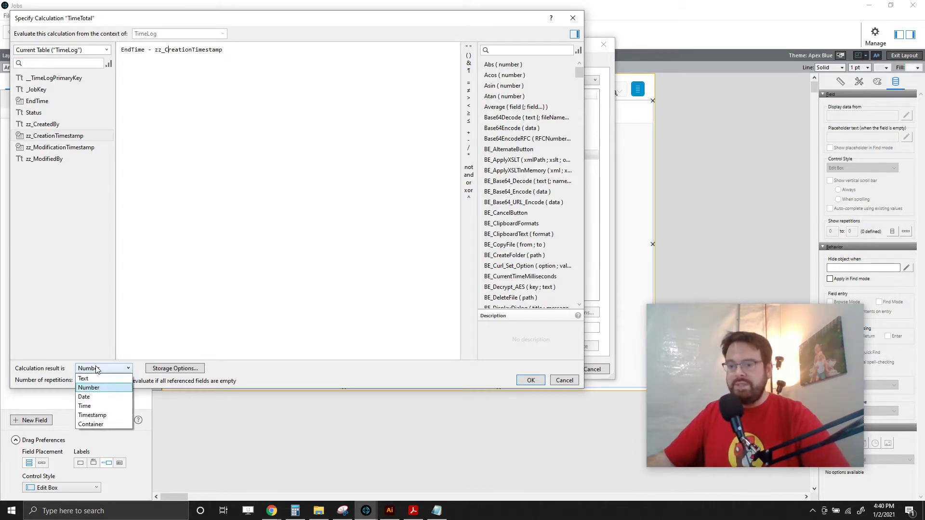
pyautogui.click(99, 407)
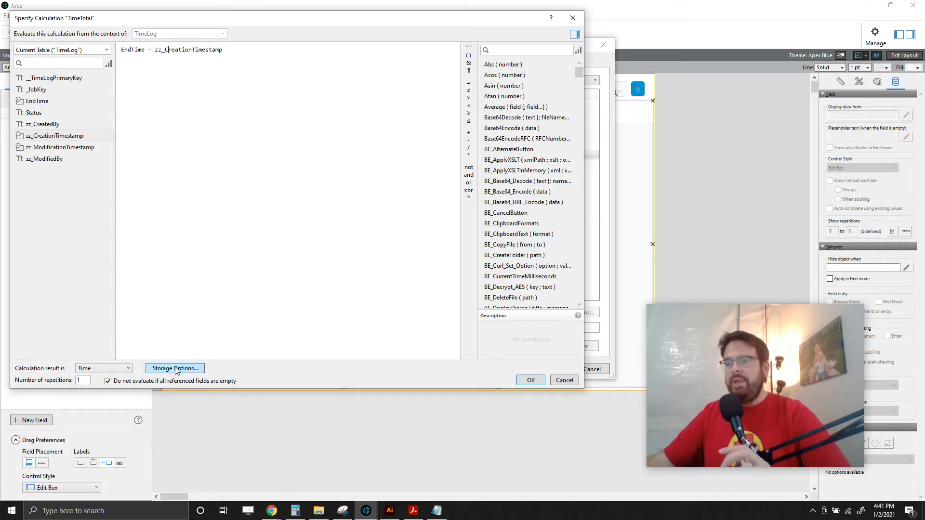
pyautogui.press('End')
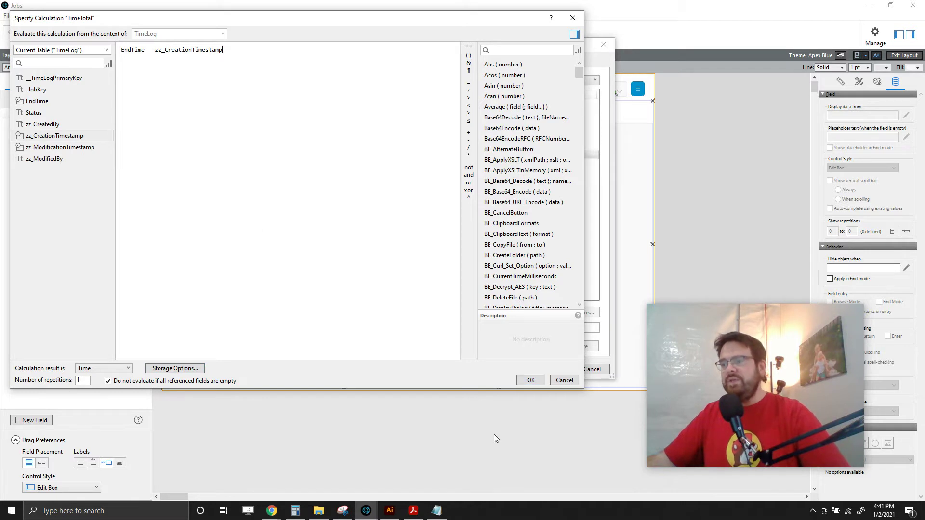
pyautogui.click(531, 381)
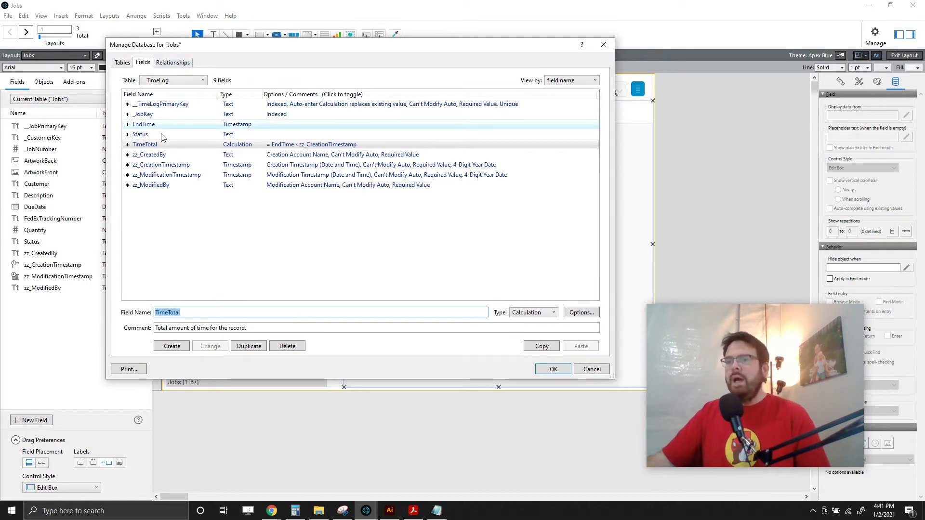
# Create a summary field named TimeTotal.s in TimeLog that computes the total of TimeTotal
pyautogui.click(200, 312)
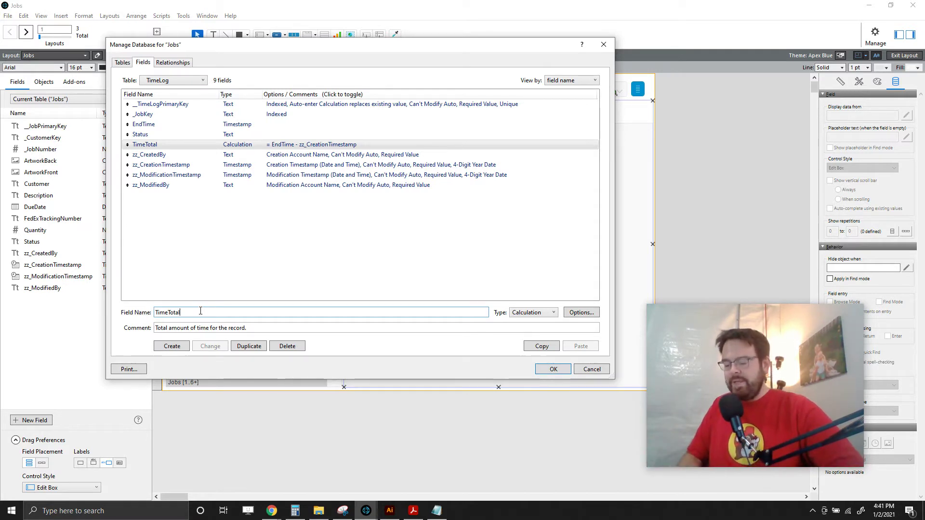
pyautogui.write('.s')
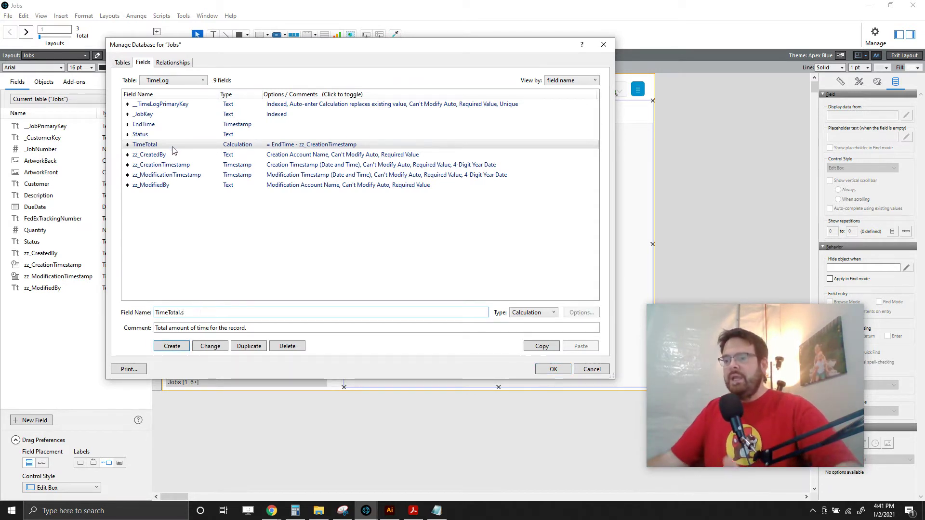
pyautogui.click(531, 313)
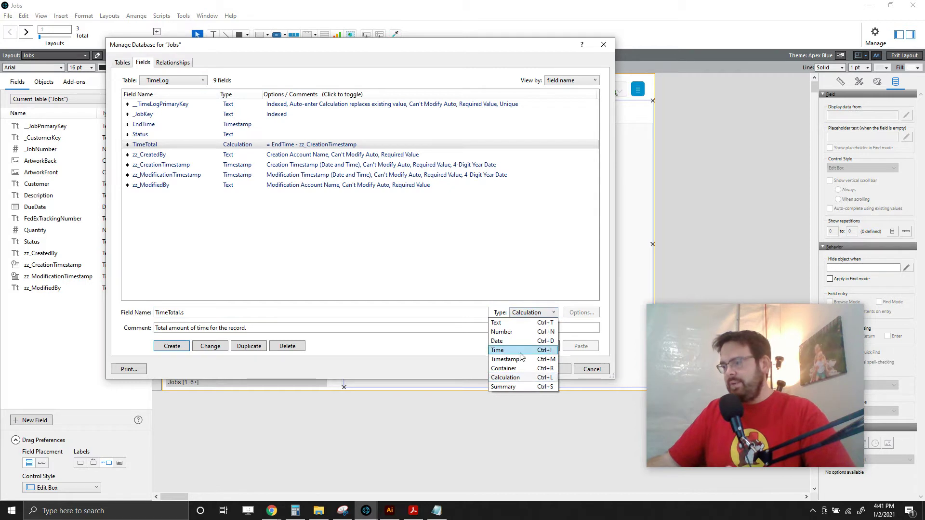
pyautogui.click(509, 387)
pyautogui.click(162, 347)
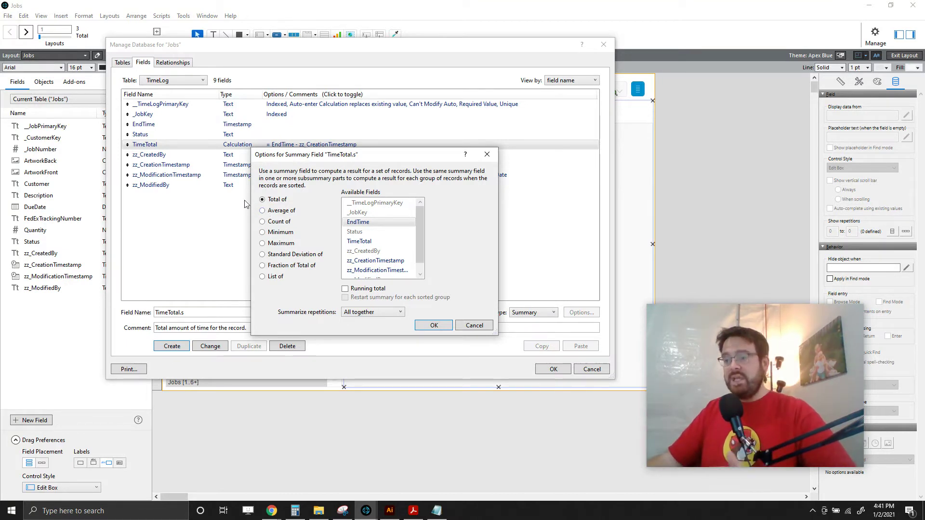
pyautogui.click(360, 242)
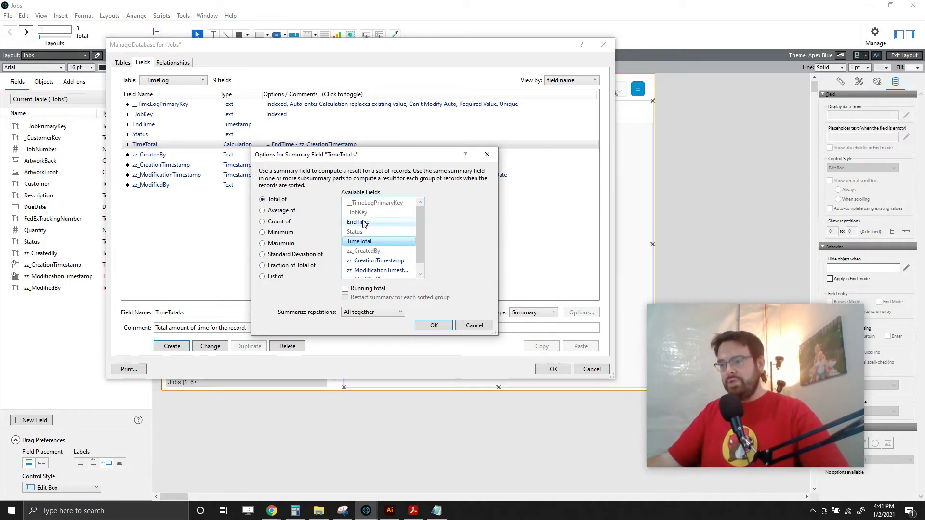
pyautogui.click(434, 325)
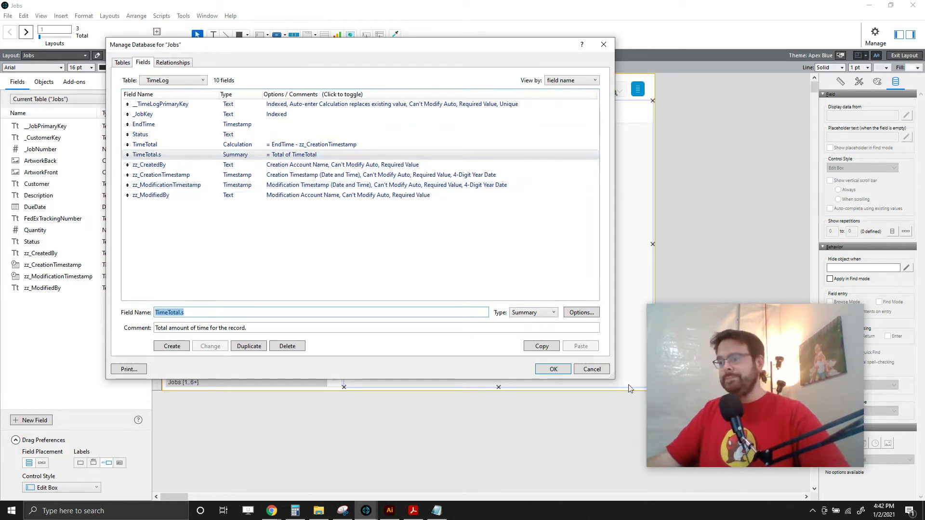
# Relate TimeLog's _JobKey to Jobs' __JobPrimaryKey in the relationships graph and place the TimeLog table below JobLog
pyautogui.click(174, 63)
pyautogui.moveTo(541, 197); pyautogui.dragTo(397, 134)
pyautogui.moveTo(514, 192); pyautogui.dragTo(517, 186)
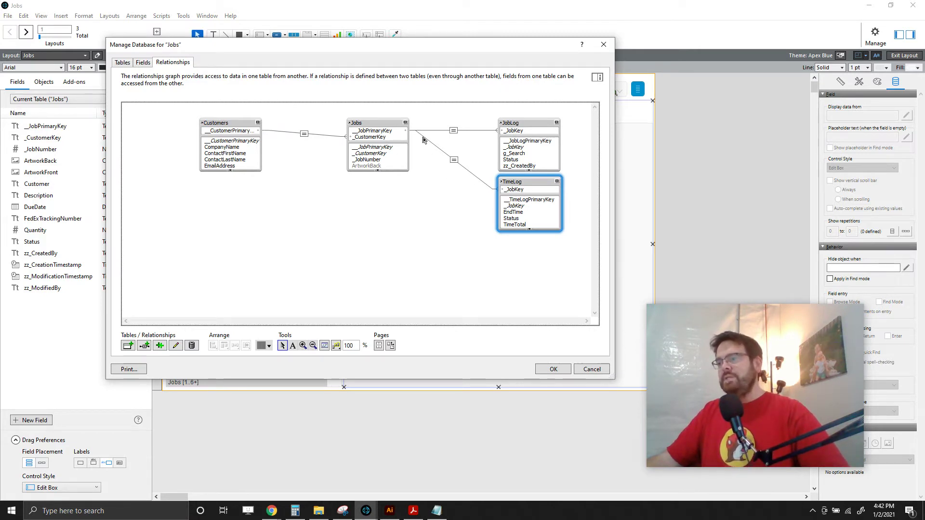
# Sort the TimeLog records in the Jobs-to-TimeLog relationship by zz_CreationTimestamp in descending order and save the database changes
pyautogui.doubleClick(454, 160)
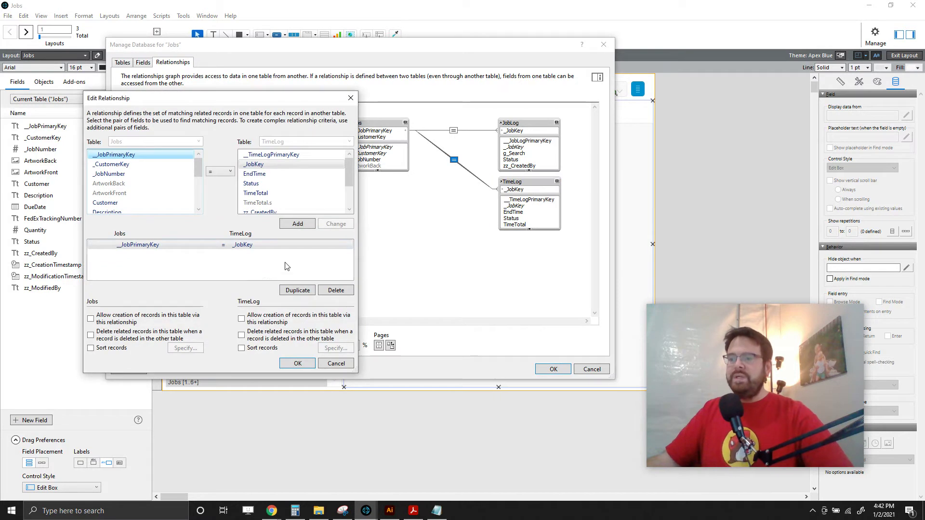
pyautogui.click(219, 244)
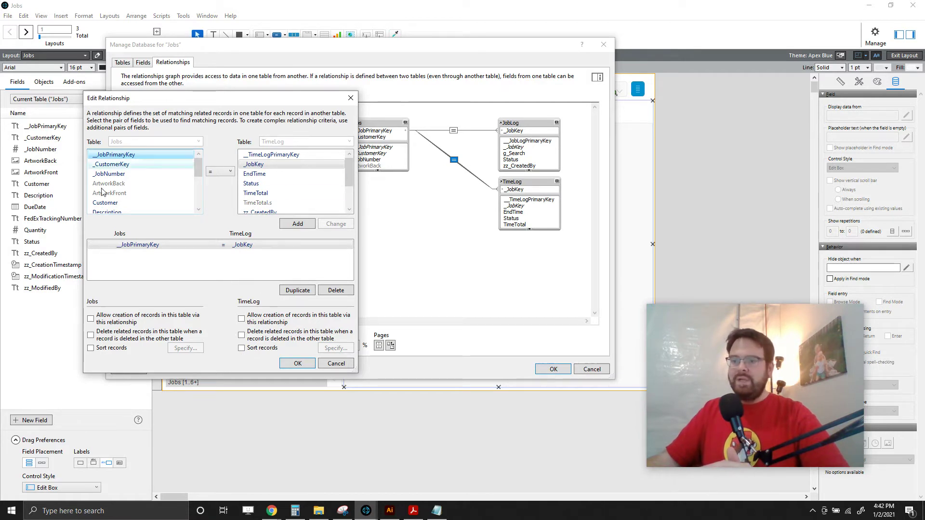
pyautogui.click(240, 350)
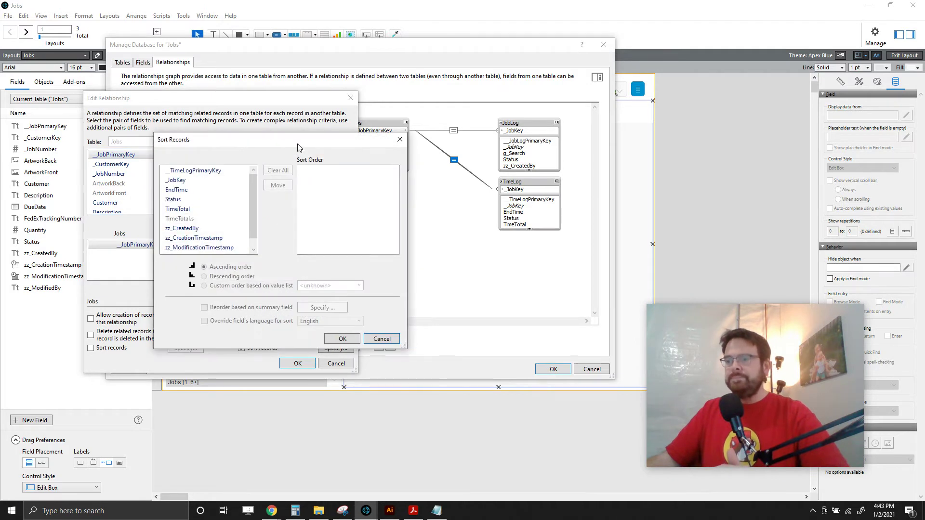
pyautogui.moveTo(294, 136); pyautogui.dragTo(284, 107)
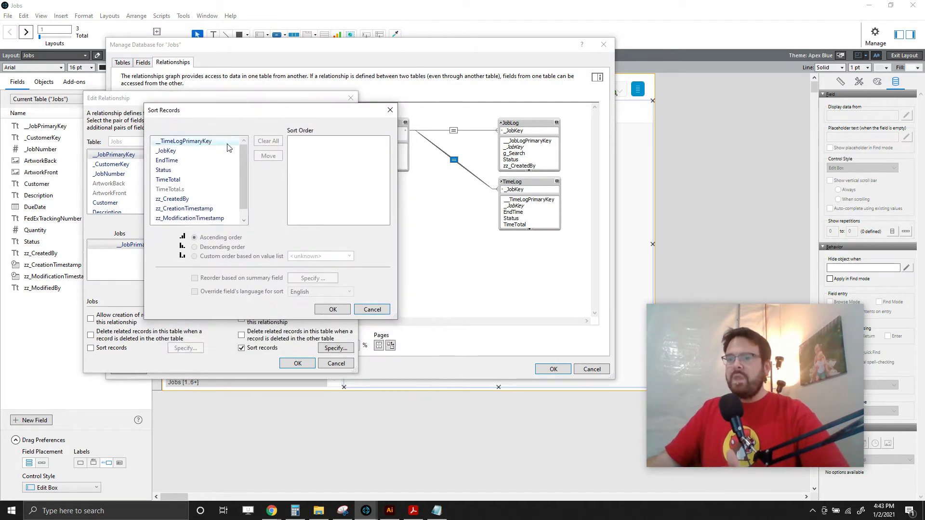
pyautogui.click(208, 213)
pyautogui.click(268, 155)
pyautogui.click(332, 145)
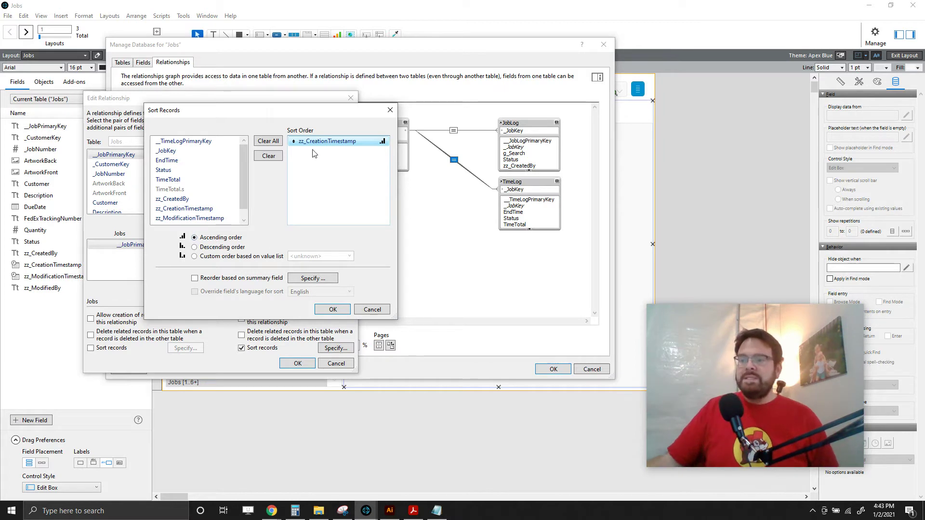
pyautogui.click(222, 248)
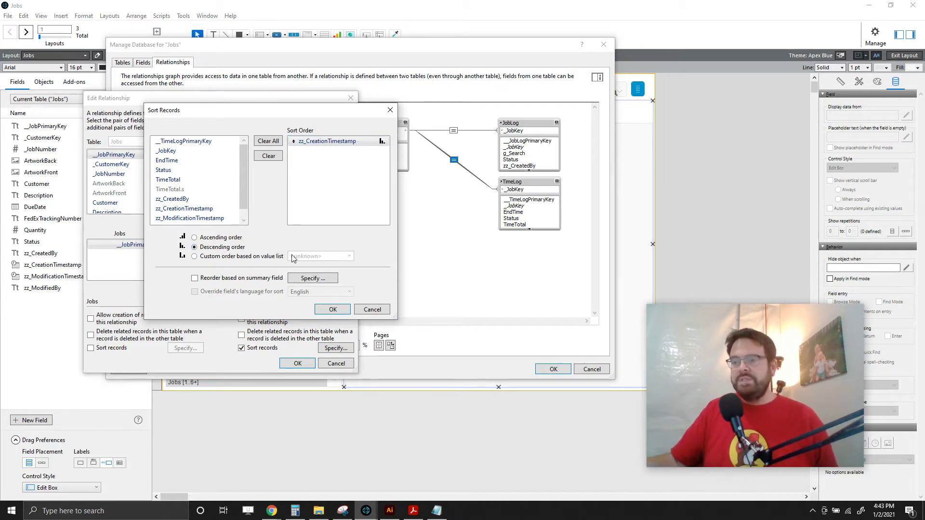
pyautogui.click(333, 310)
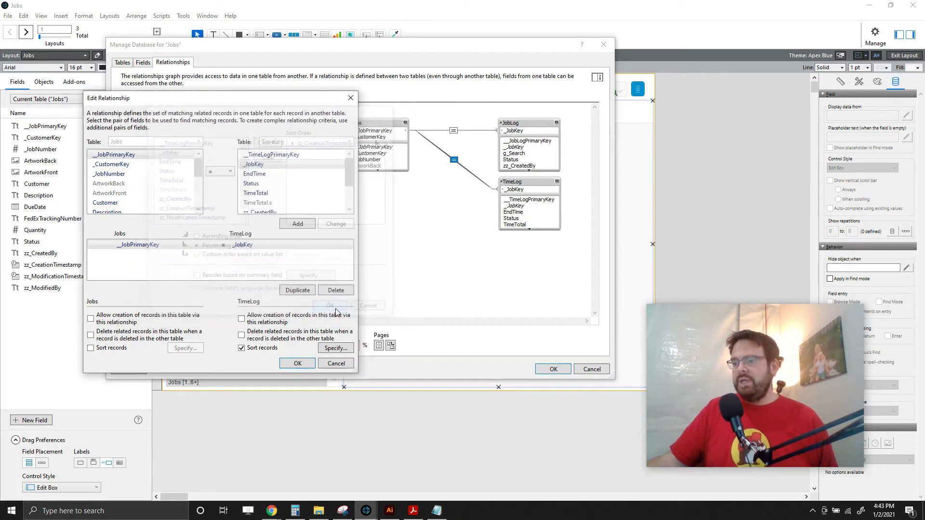
pyautogui.click(297, 364)
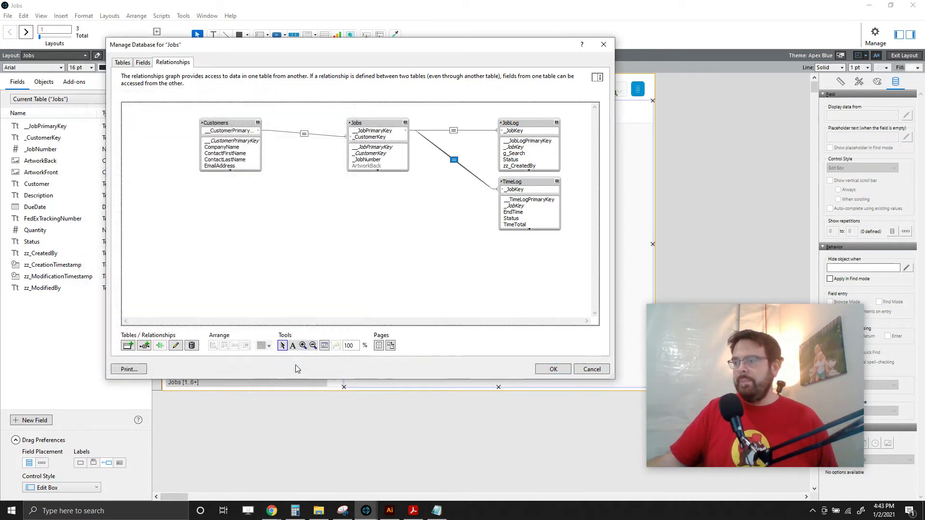
pyautogui.click(554, 369)
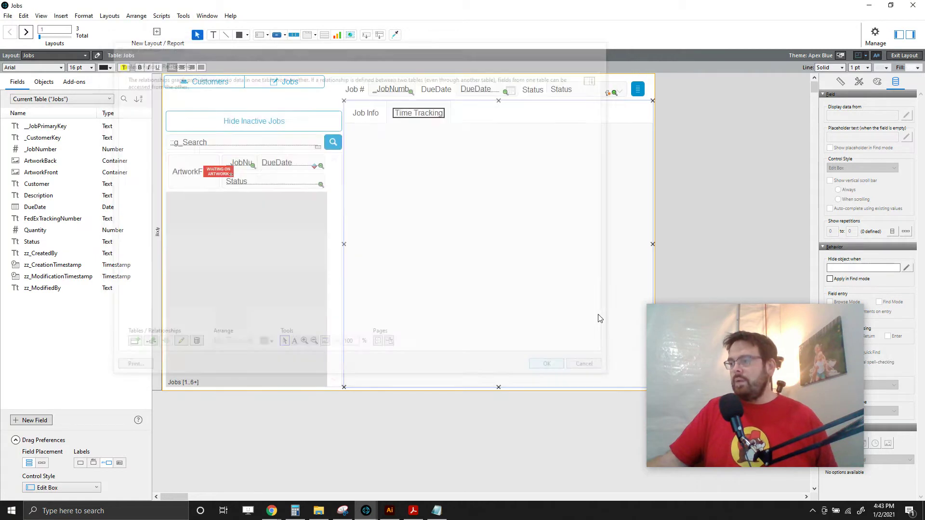
# Draw a portal across the lower part of the Time Tracking tab that shows TimeLog records and allows vertical scrolling
pyautogui.click(693, 176)
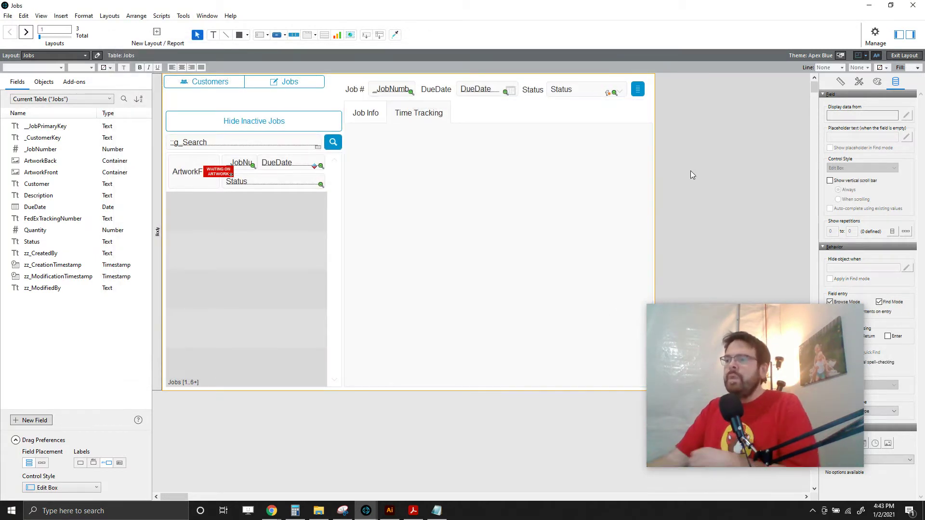
pyautogui.click(324, 35)
pyautogui.moveTo(349, 183); pyautogui.dragTo(648, 361)
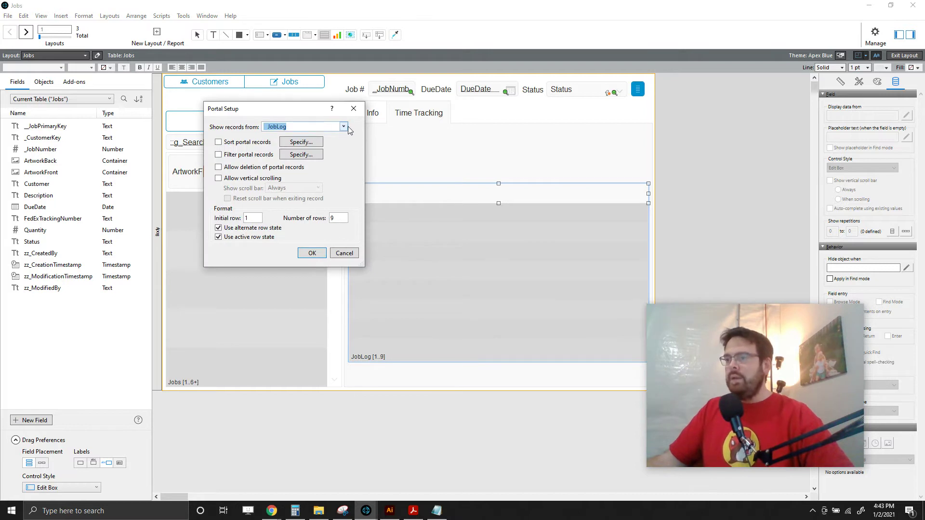
pyautogui.click(346, 127)
pyautogui.click(280, 178)
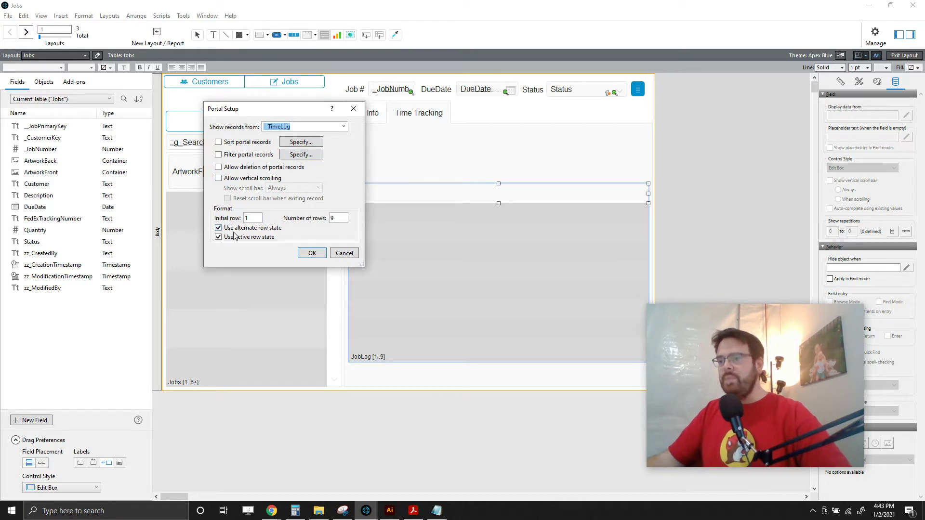
pyautogui.click(244, 179)
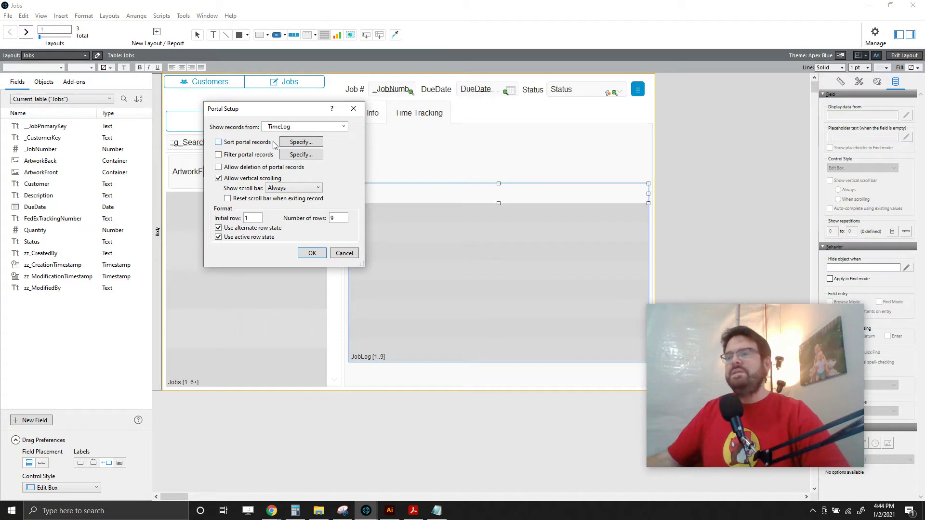
pyautogui.moveTo(291, 115); pyautogui.dragTo(281, 105)
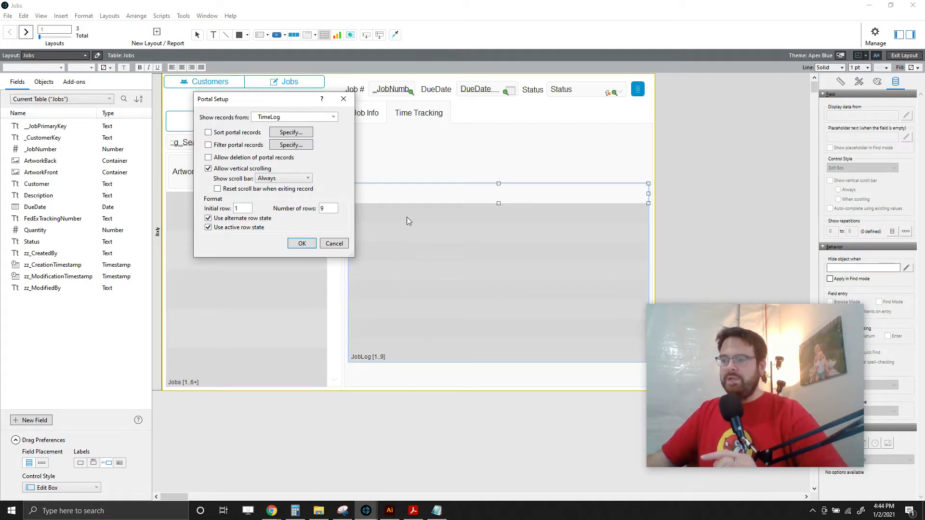
pyautogui.click(306, 247)
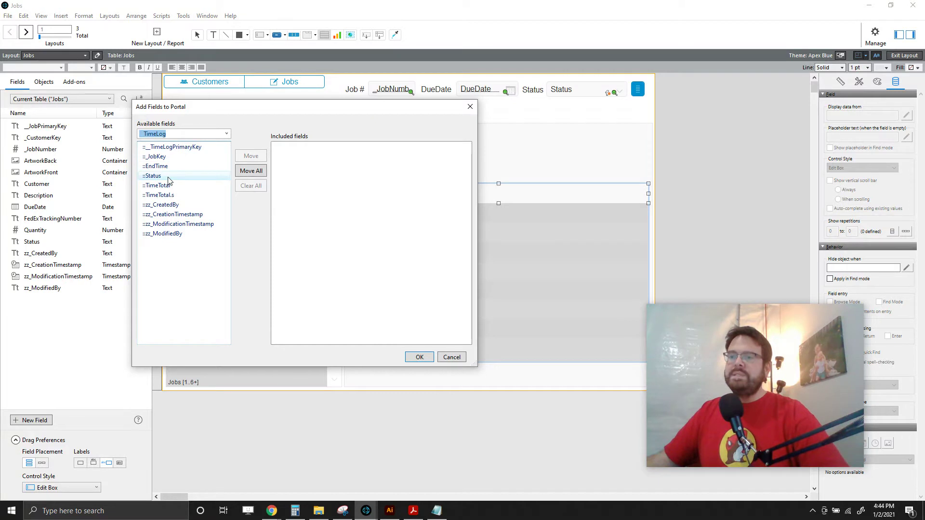
# Include zz_CreationTimestamp, EndTime, zz_CreatedBy and TimeTotal in the TimeLog portal, in that order
pyautogui.click(163, 207)
pyautogui.click(250, 159)
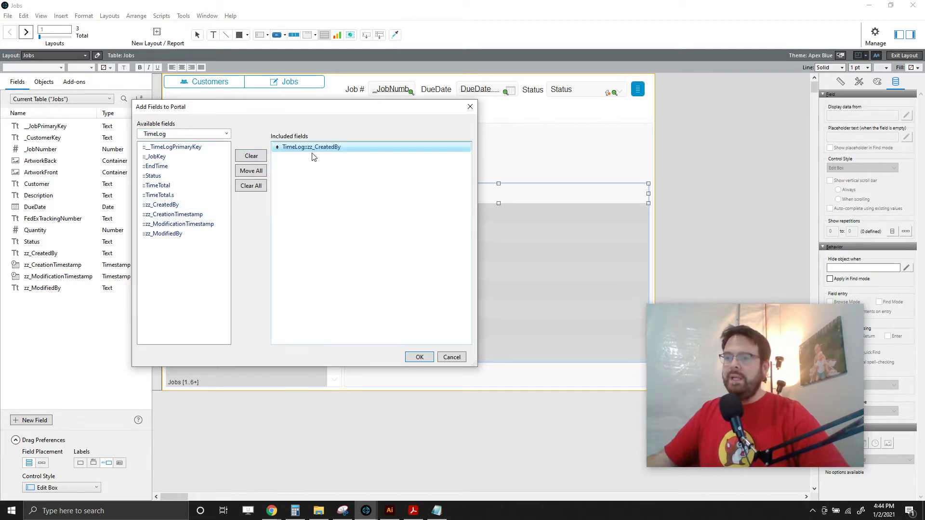
pyautogui.click(174, 214)
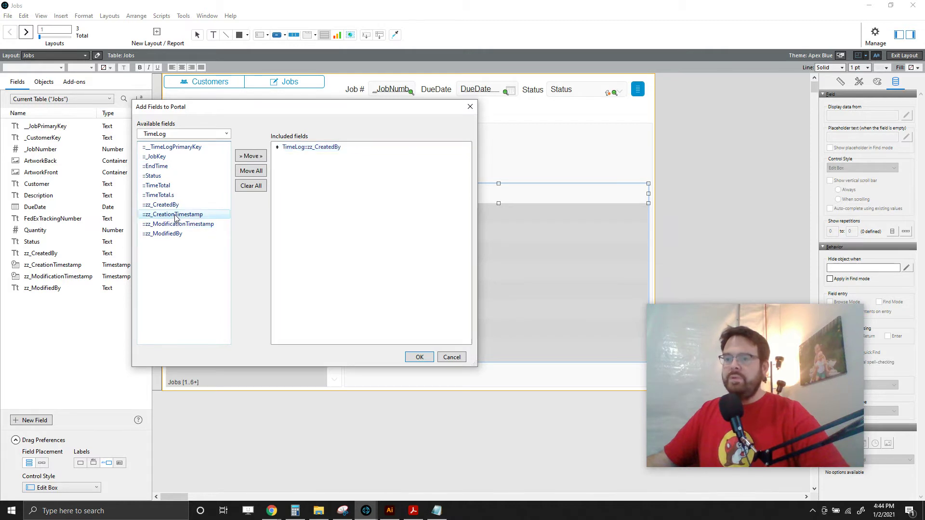
pyautogui.click(257, 159)
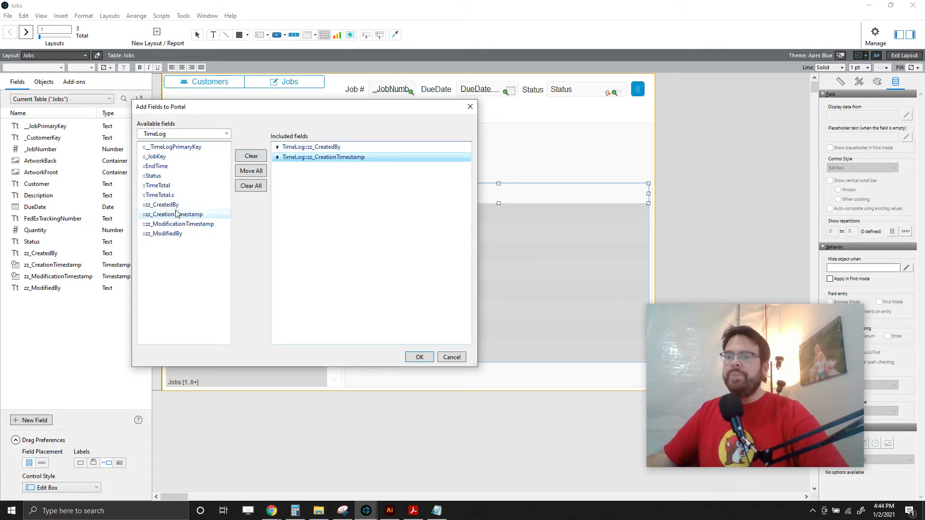
pyautogui.click(166, 168)
pyautogui.click(253, 158)
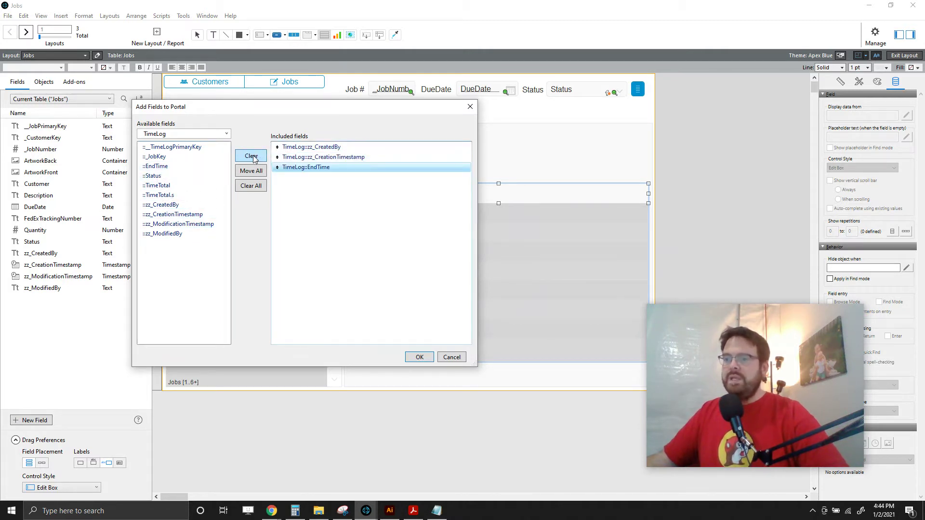
pyautogui.click(191, 187)
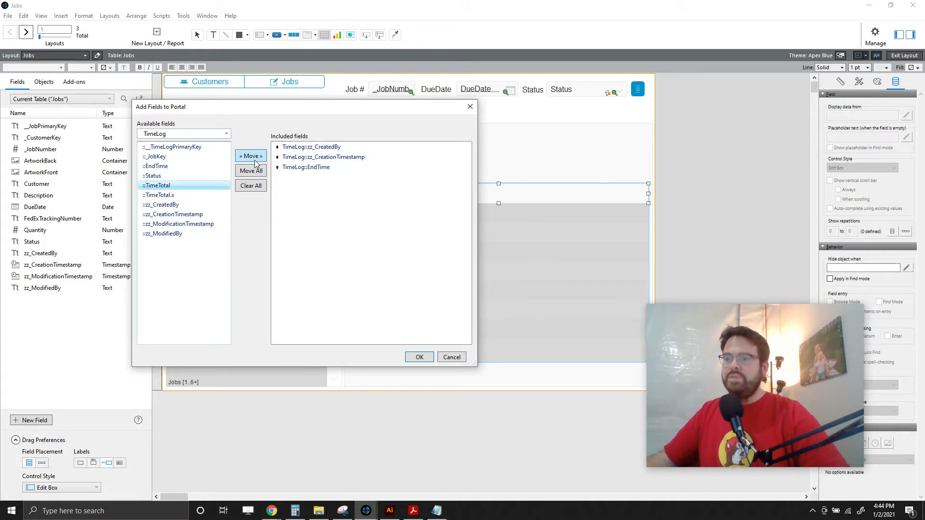
pyautogui.click(254, 159)
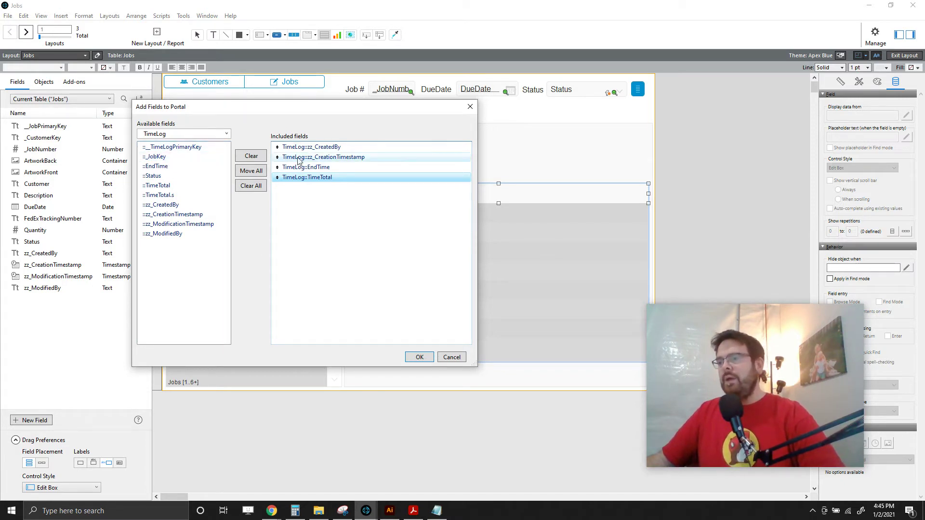
pyautogui.moveTo(277, 147); pyautogui.dragTo(272, 166)
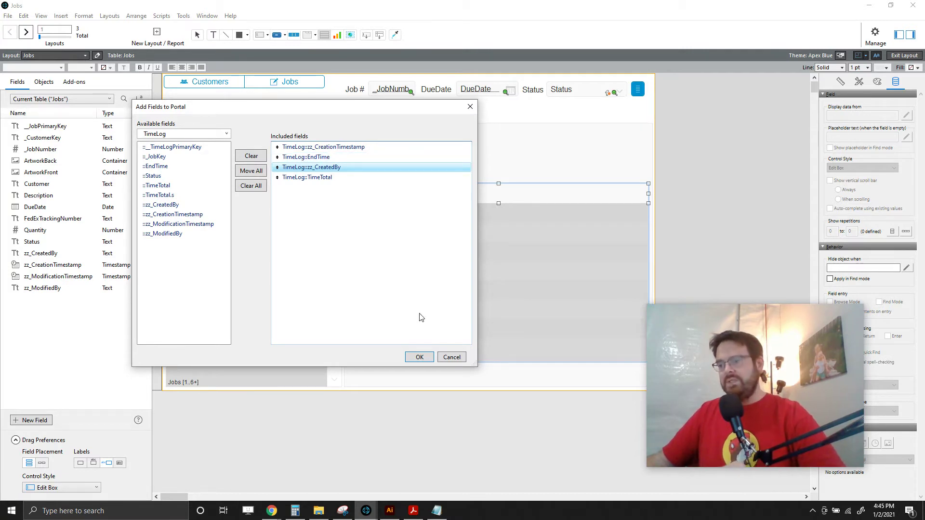
pyautogui.click(418, 359)
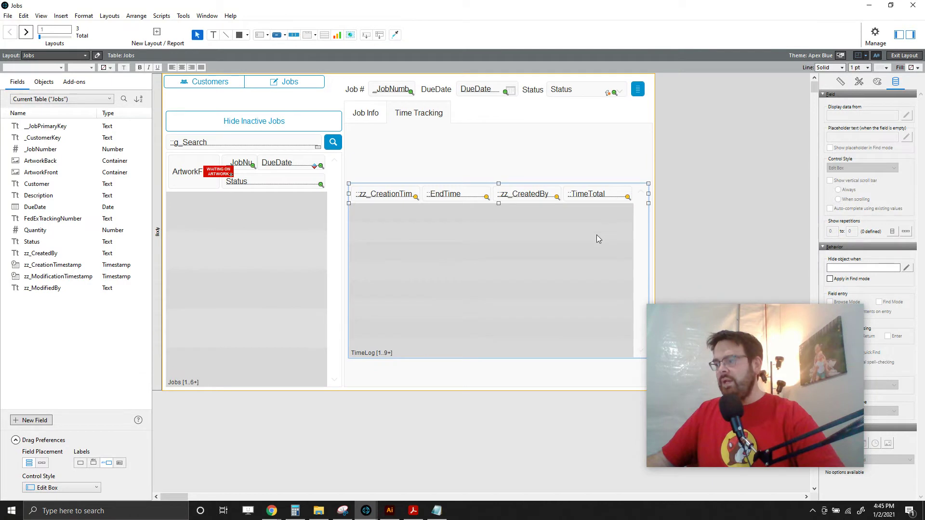
# Check the time entries in the TimeLog portal for job 1006 in Browse mode and return to editing the layout
pyautogui.hotkey('alt', 'Tab')
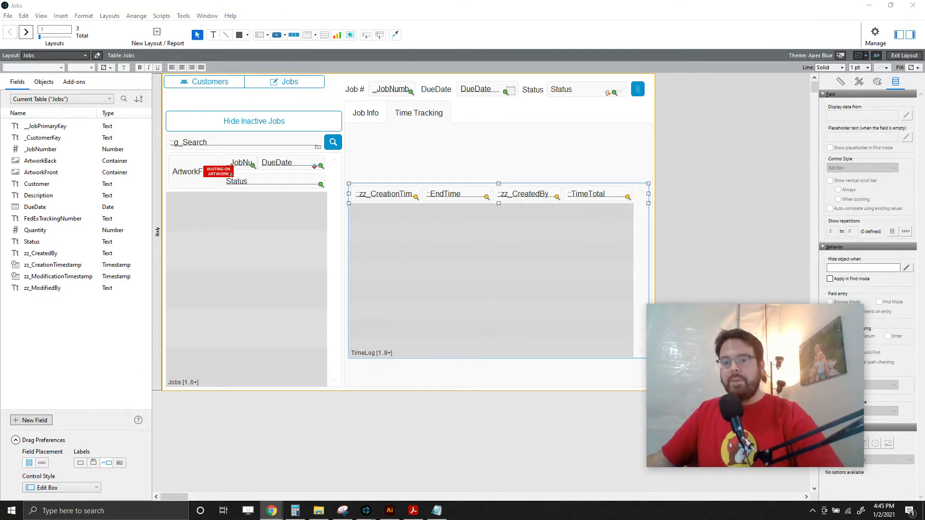
pyautogui.click(900, 57)
pyautogui.click(315, 199)
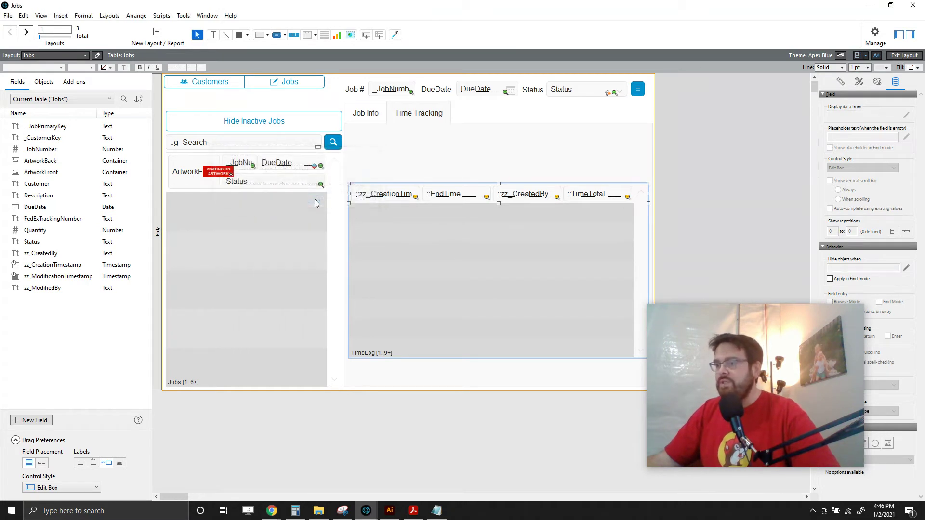
pyautogui.click(265, 105)
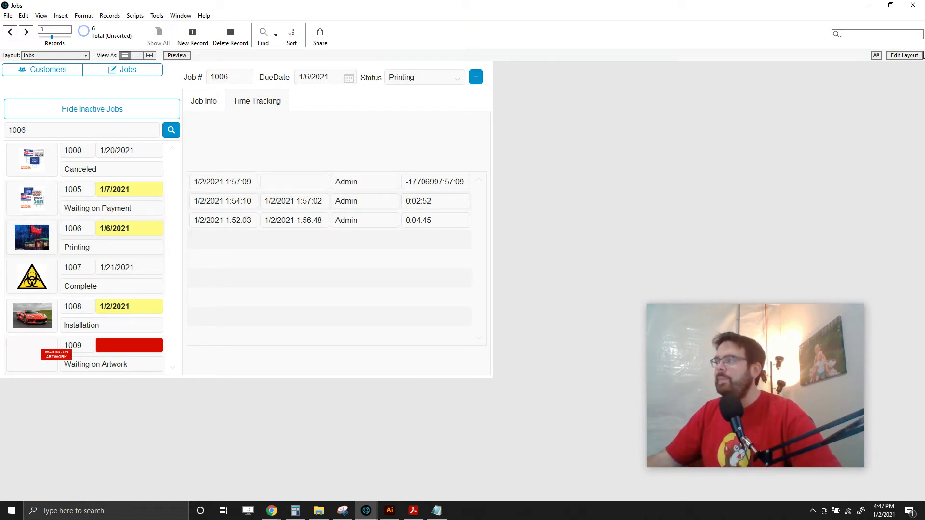
pyautogui.click(899, 55)
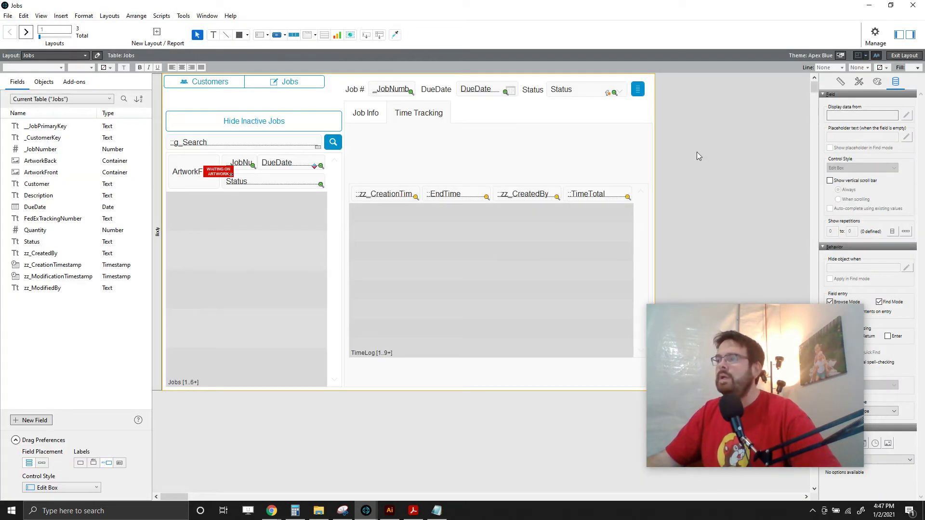
# Draw a button labeled "Start Time" above the TimeLog portal on the Time Tracking tab
pyautogui.click(500, 172)
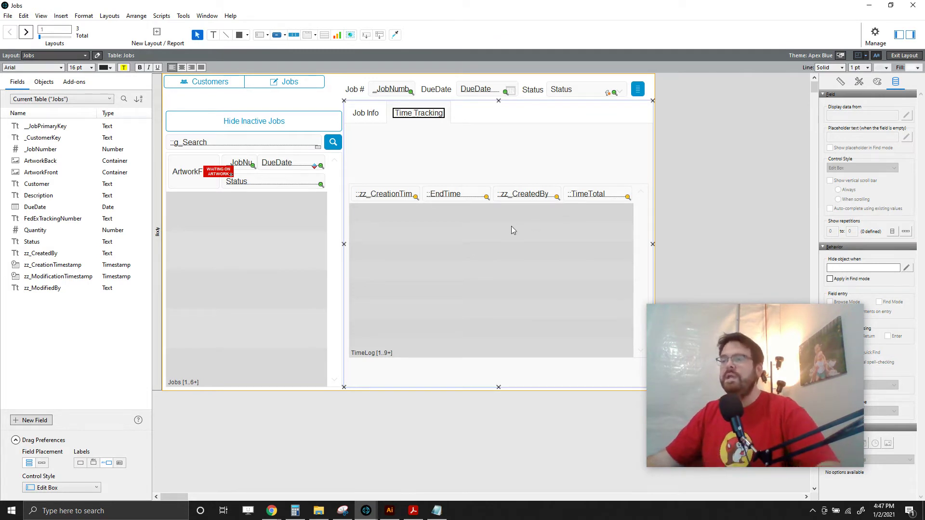
pyautogui.click(278, 38)
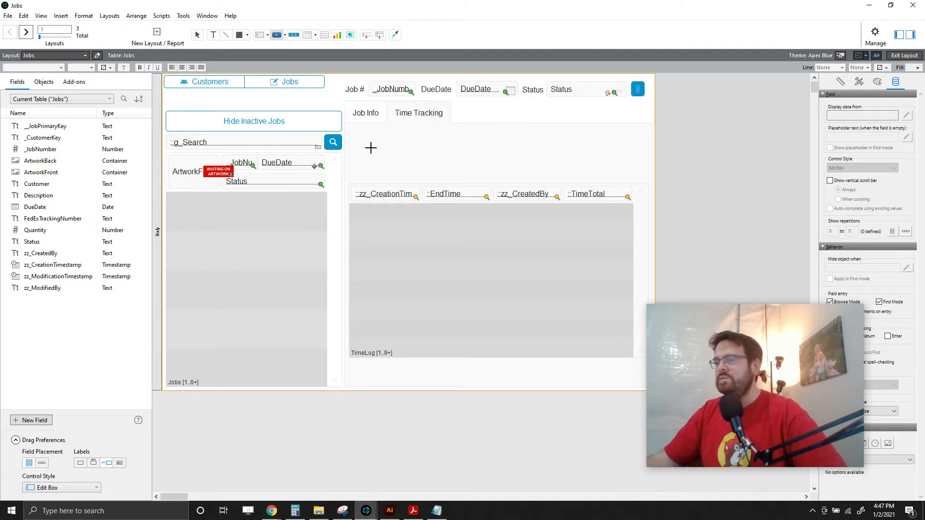
pyautogui.moveTo(375, 144); pyautogui.dragTo(474, 174)
pyautogui.write('Start Time')
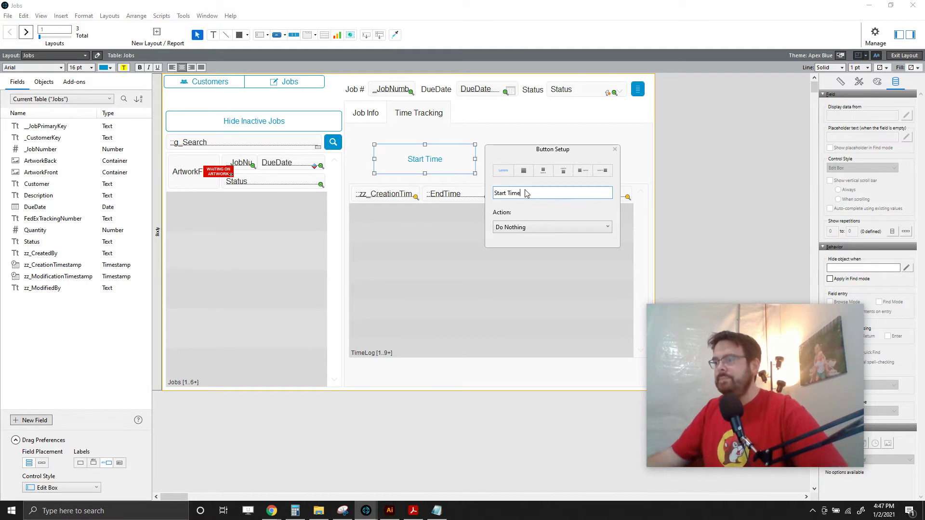
pyautogui.click(673, 199)
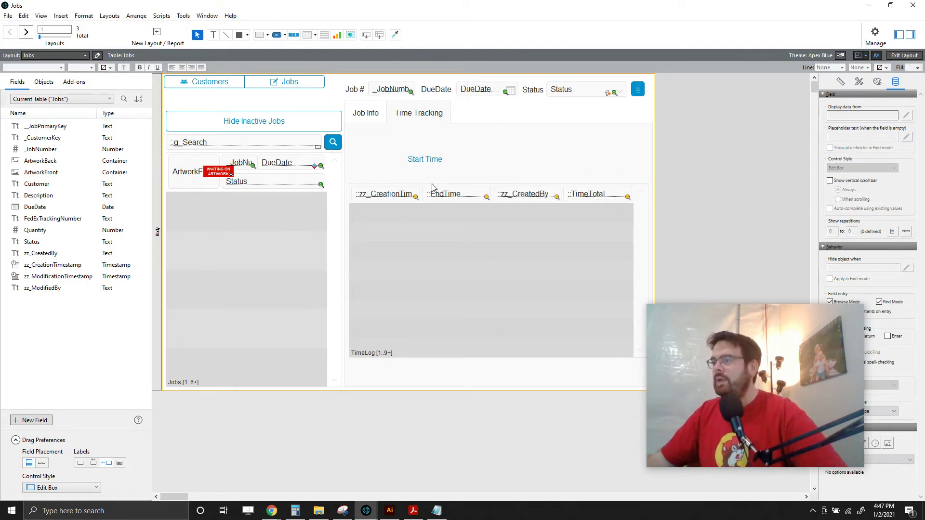
# Narrow the zz_CreatedBy field in the portal row and move the TimeTotal field over next to it
pyautogui.click(422, 163)
pyautogui.click(584, 197)
pyautogui.click(545, 199)
pyautogui.click(452, 195)
pyautogui.click(544, 199)
pyautogui.moveTo(561, 194); pyautogui.dragTo(561, 193)
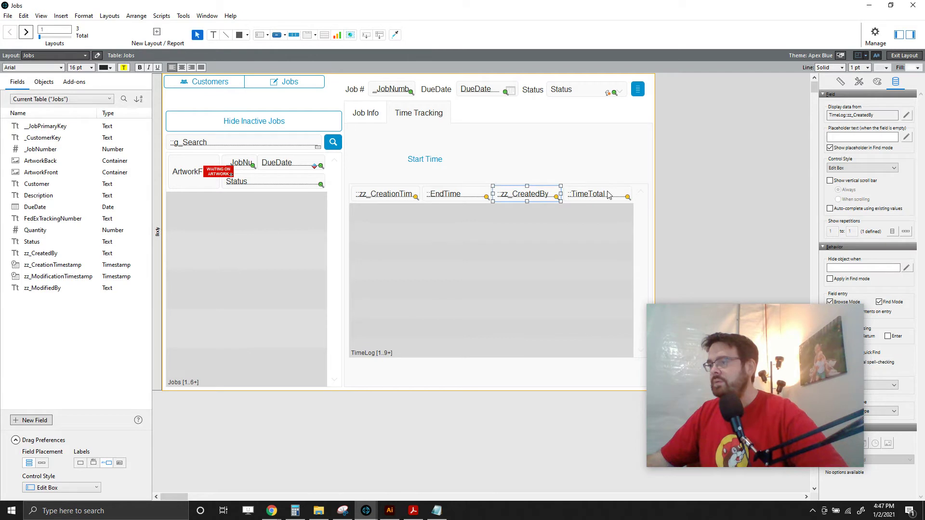
pyautogui.click(470, 195)
pyautogui.click(409, 195)
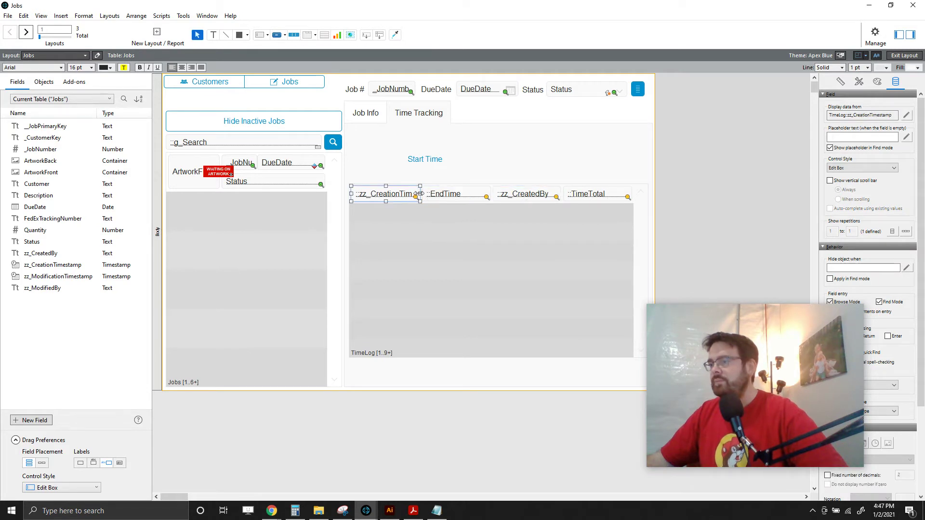
pyautogui.click(533, 198)
pyautogui.moveTo(559, 194); pyautogui.dragTo(532, 194)
pyautogui.click(457, 197)
pyautogui.moveTo(608, 197); pyautogui.dragTo(582, 195)
pyautogui.click(572, 150)
# Duplicate the Start Time button to its right above the portal and label the copy "End Time"
pyautogui.click(425, 160)
pyautogui.moveTo(415, 160); pyautogui.dragTo(548, 150)
pyautogui.doubleClick(542, 149)
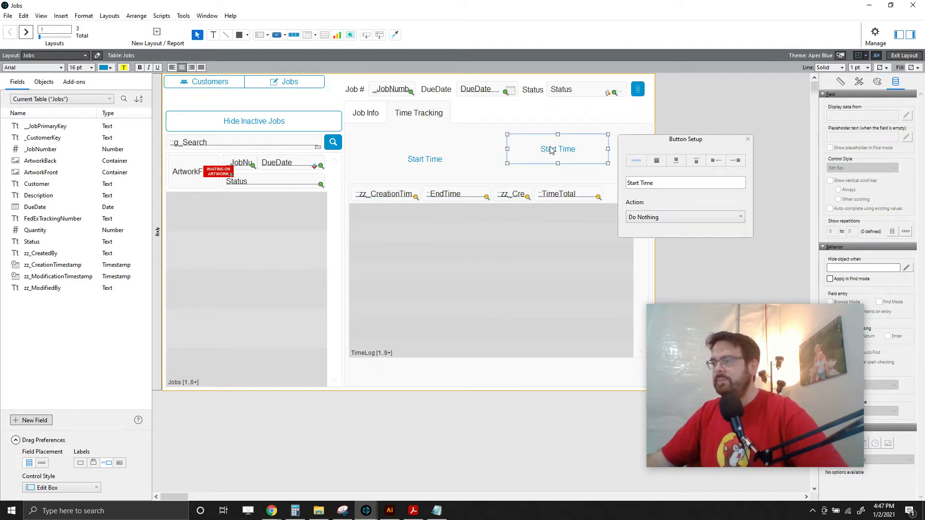
pyautogui.tripleClick(704, 183)
pyautogui.write('End Time')
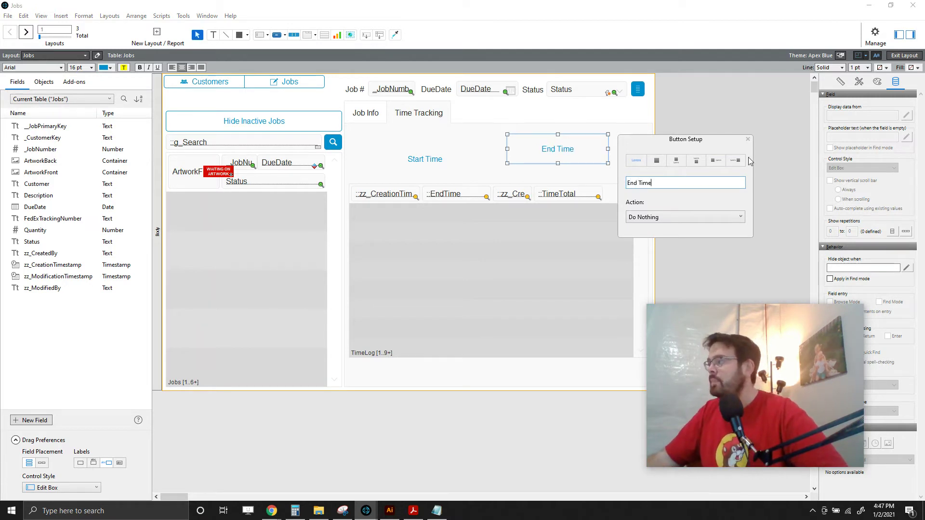
# Move the End Time button over toward the portal's far edge and shorten its label to "End"
pyautogui.click(748, 139)
pyautogui.moveTo(552, 151); pyautogui.dragTo(569, 161)
pyautogui.doubleClick(574, 161)
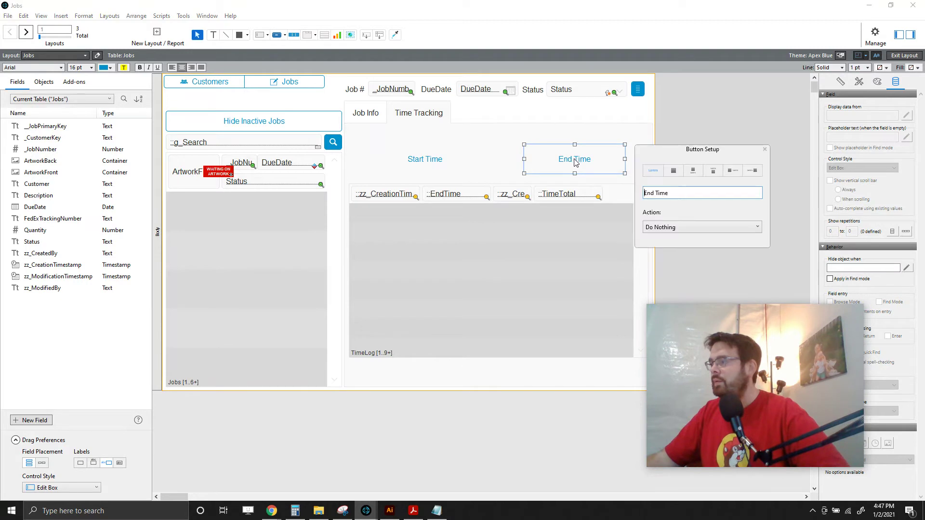
pyautogui.doubleClick(662, 193)
pyautogui.press('BackSpace')
pyautogui.click(764, 149)
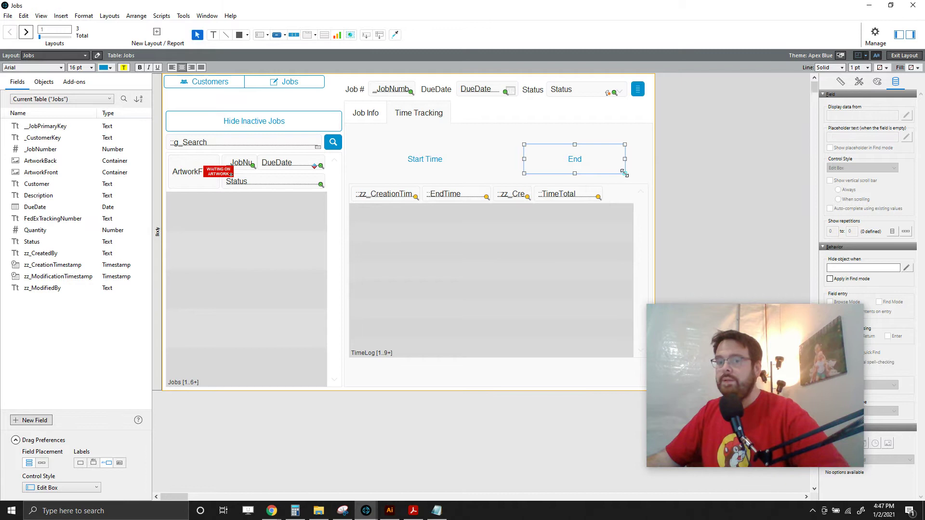
# Shrink the End button, apply the Primary style to it and give it a red fill
pyautogui.moveTo(625, 173); pyautogui.dragTo(597, 160)
pyautogui.click(859, 81)
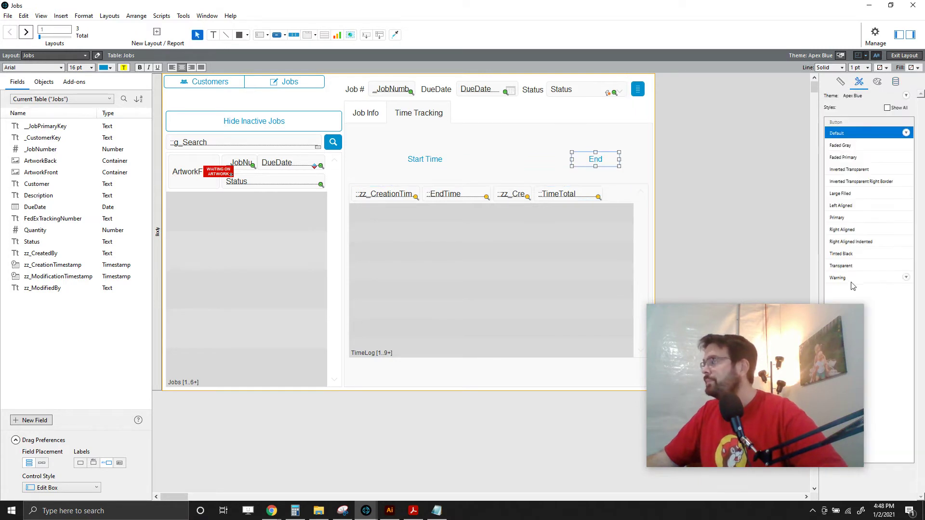
pyautogui.click(839, 220)
pyautogui.click(917, 68)
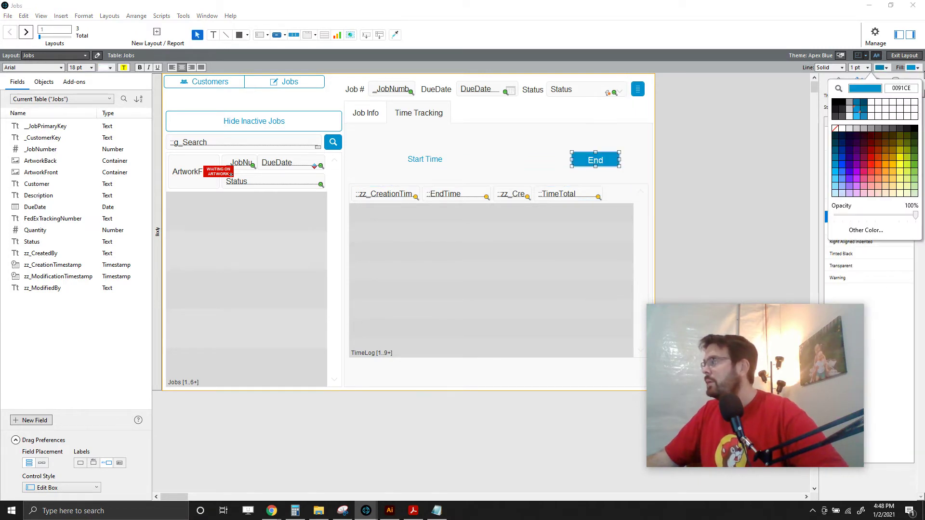
pyautogui.click(873, 158)
# Apply the Primary style to the Start Time button and give it a green fill
pyautogui.click(426, 161)
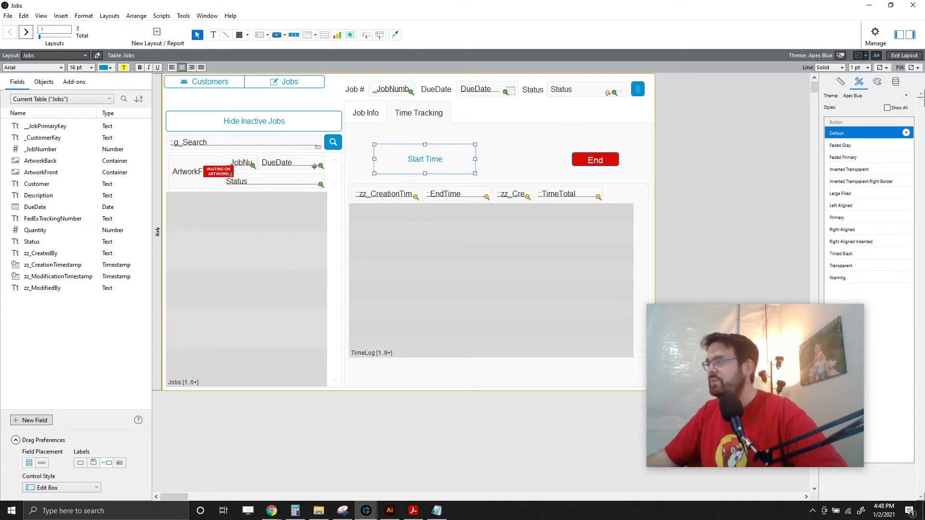
pyautogui.click(847, 215)
pyautogui.click(920, 68)
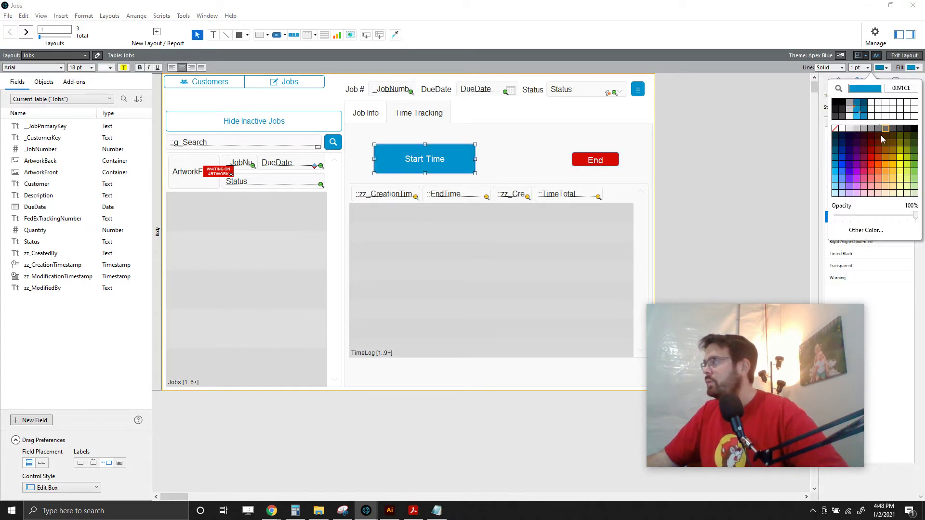
pyautogui.click(915, 165)
# Reduce the End button to a small square and set its padding to 0 on all four sides
pyautogui.moveTo(586, 161); pyautogui.dragTo(614, 167)
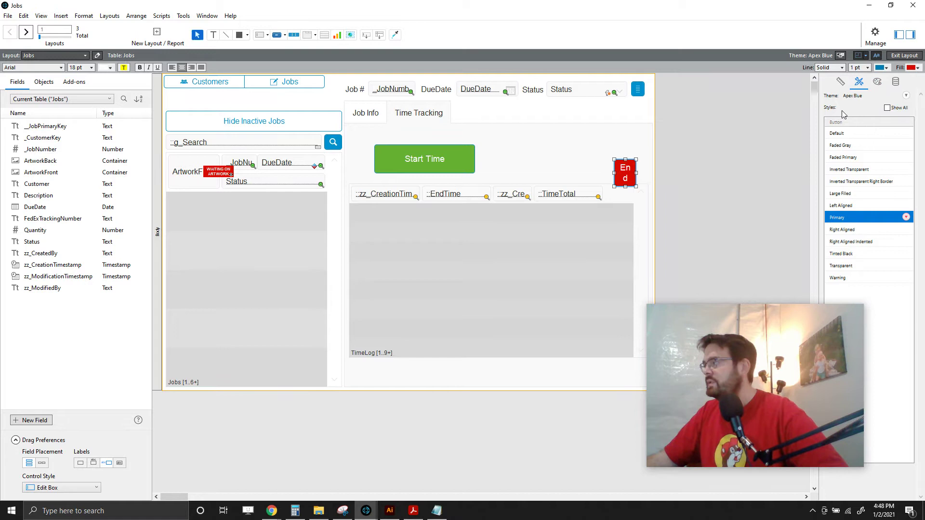
pyautogui.click(877, 80)
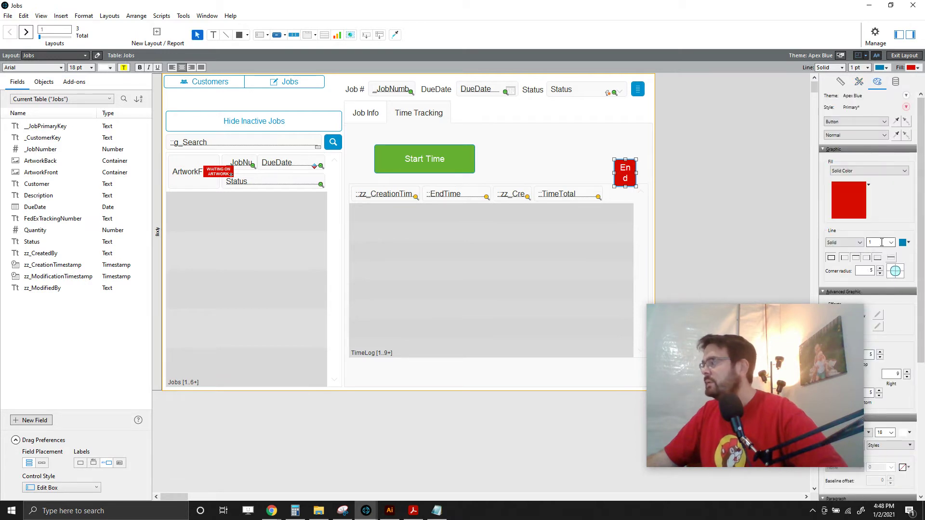
pyautogui.moveTo(862, 354); pyautogui.dragTo(915, 355)
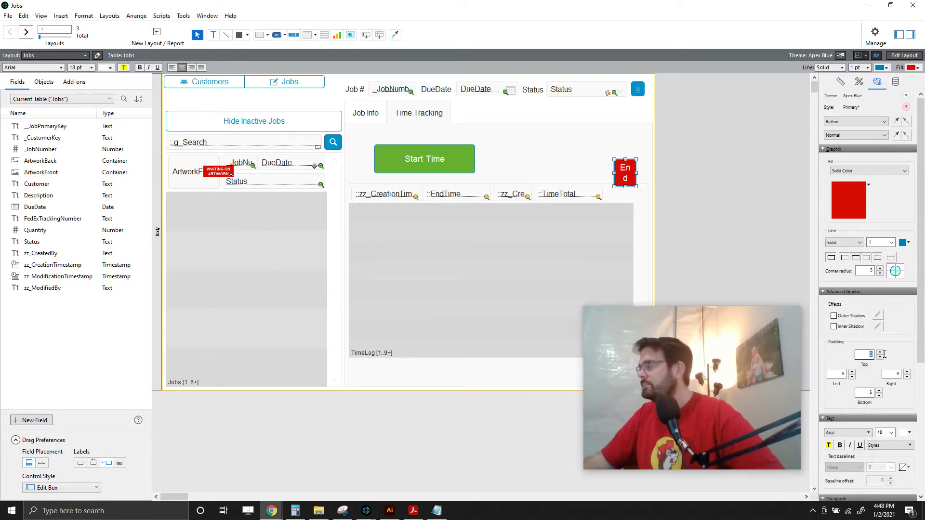
pyautogui.write('0')
pyautogui.press('Tab')
pyautogui.write('0')
pyautogui.press('Tab')
pyautogui.write('0')
pyautogui.press('Tab')
pyautogui.write('0')
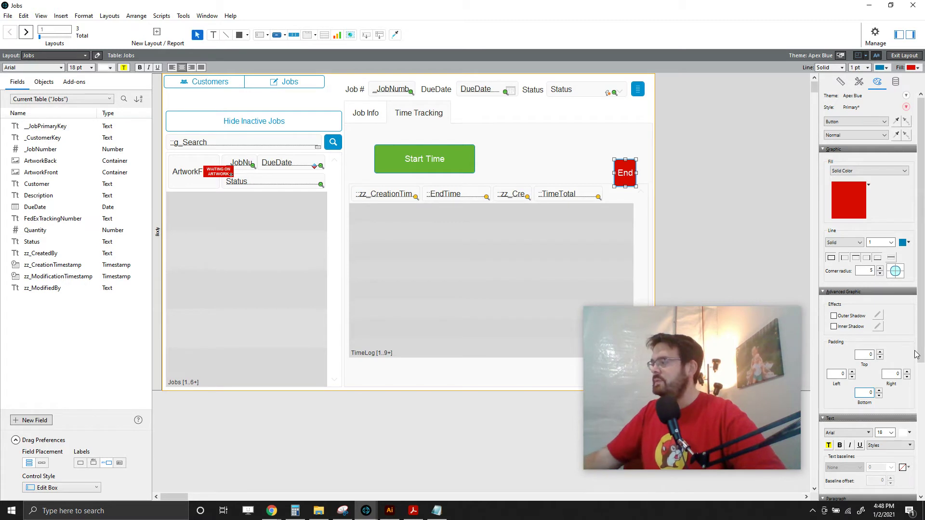
# Place the End button in the TimeLog portal row after TimeTotal and center the Start Time button above the portal
pyautogui.click(667, 178)
pyautogui.moveTo(622, 180)
pyautogui.mouseDown()
pyautogui.moveTo(626, 169)
pyautogui.moveTo(623, 197)
pyautogui.mouseUp()
pyautogui.click(655, 189)
pyautogui.click(594, 196)
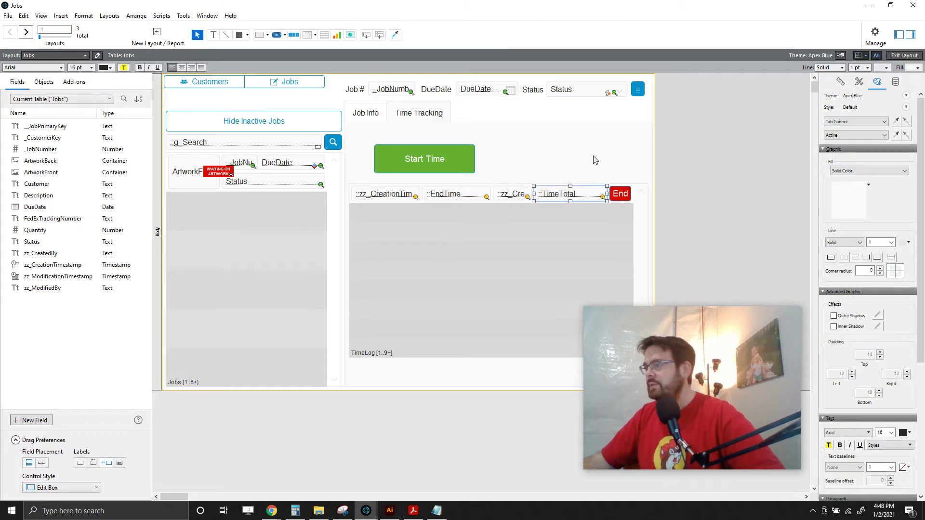
pyautogui.moveTo(443, 166); pyautogui.dragTo(515, 164)
pyautogui.click(692, 155)
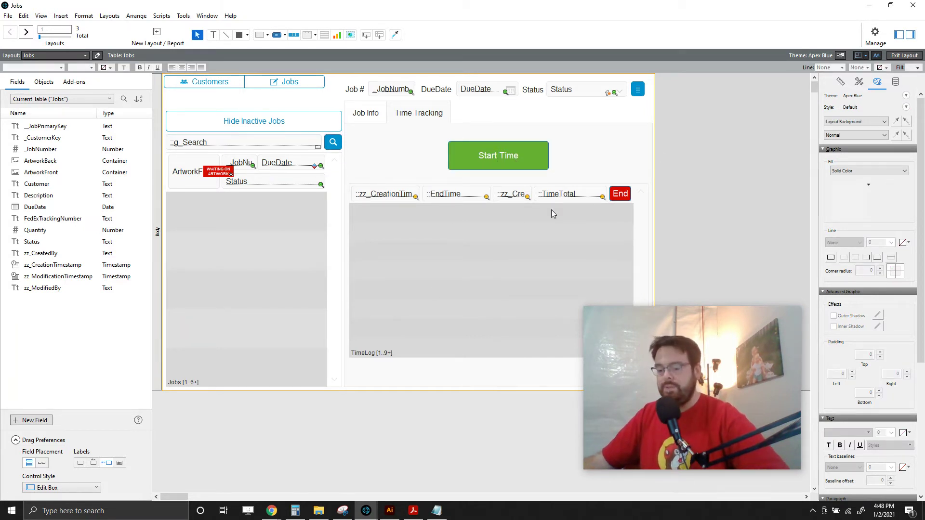
# Check the buttons on the Time Tracking tab in Browse mode and return to editing the layout
pyautogui.click(904, 55)
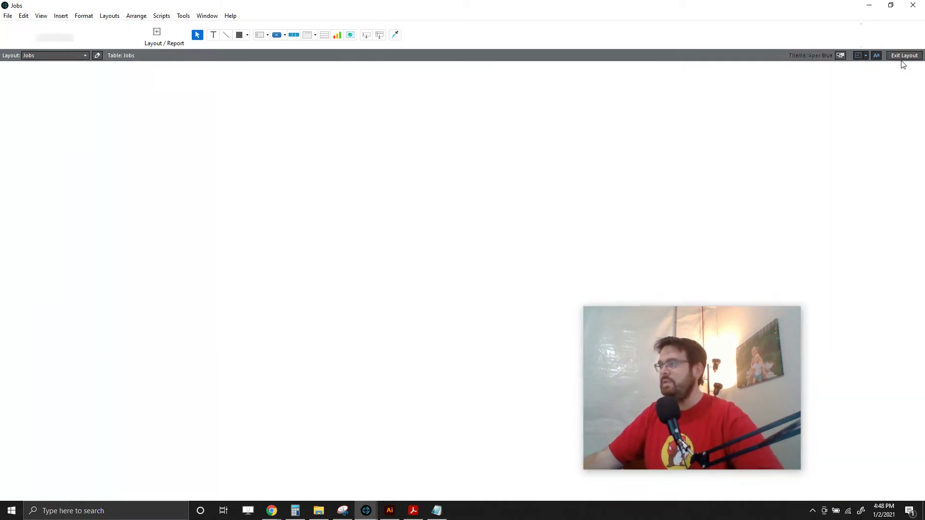
pyautogui.click(259, 100)
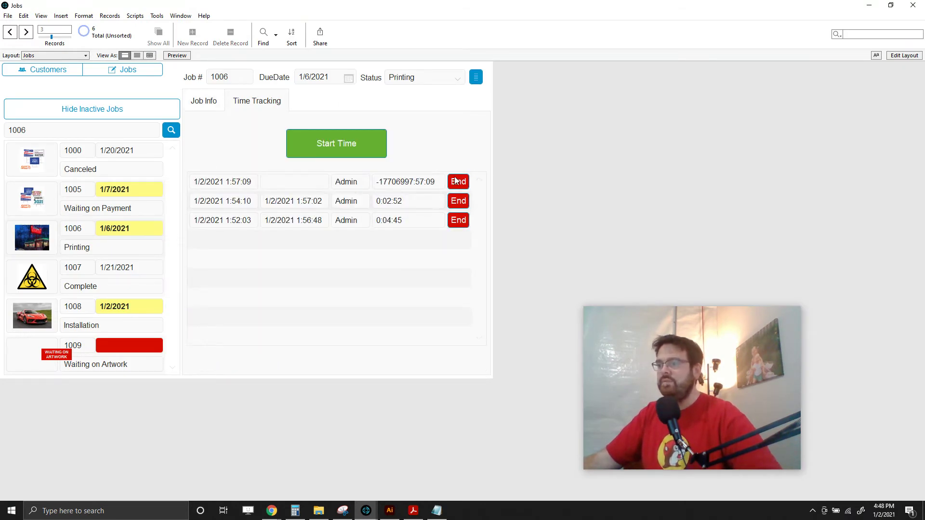
pyautogui.click(904, 55)
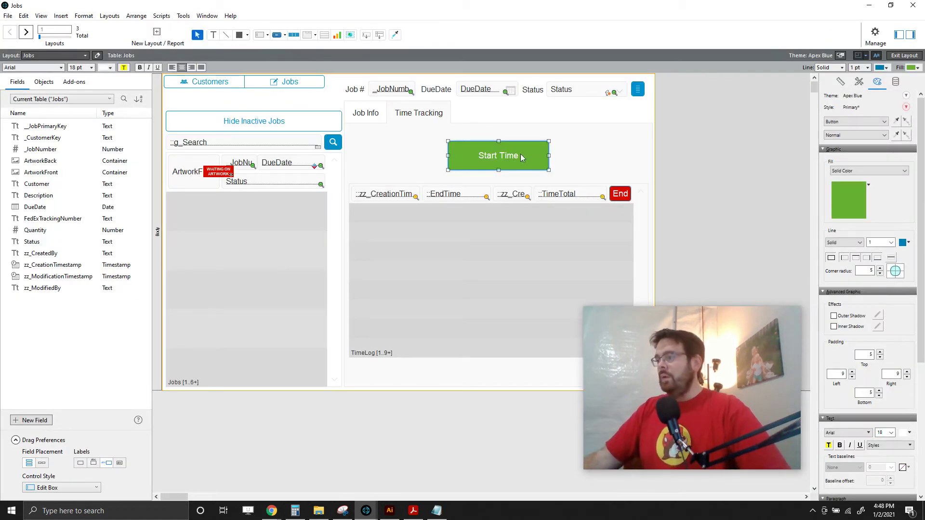
pyautogui.click(621, 196)
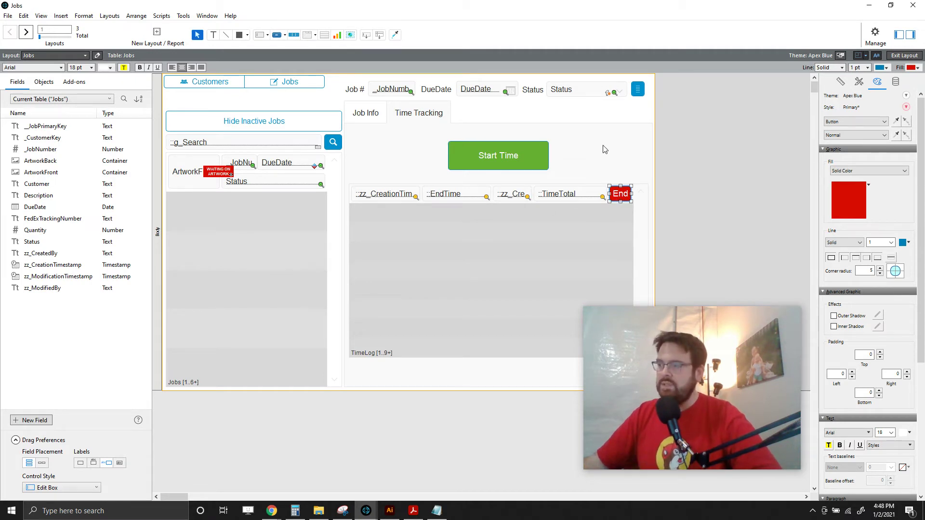
pyautogui.click(471, 154)
# Open the Start Time Clock script in the Script Workspace and compare it with the Log Job Status Change script
pyautogui.click(160, 16)
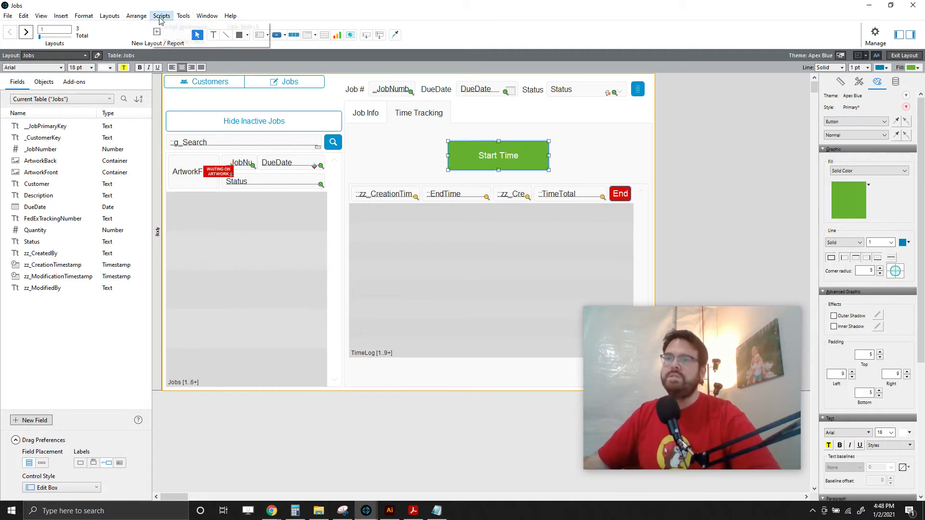
pyautogui.click(171, 28)
pyautogui.click(103, 264)
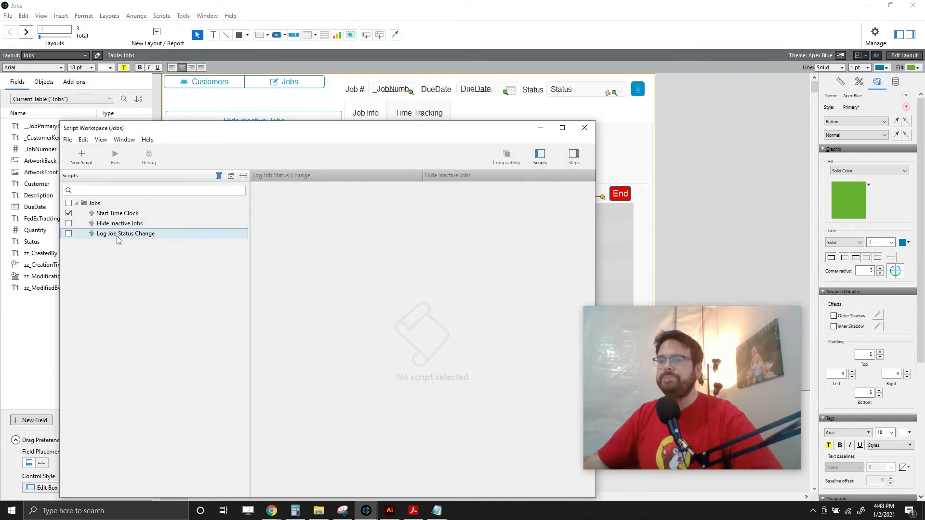
pyautogui.click(120, 213)
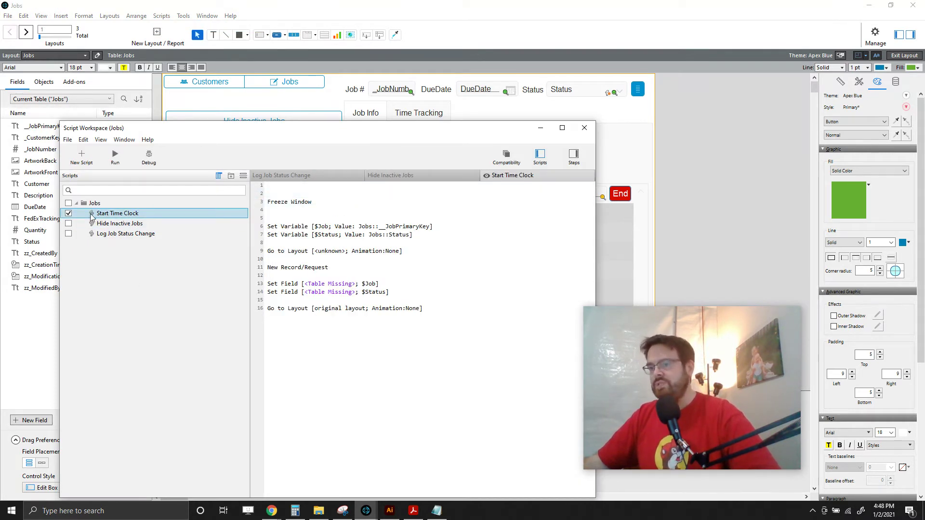
pyautogui.click(320, 175)
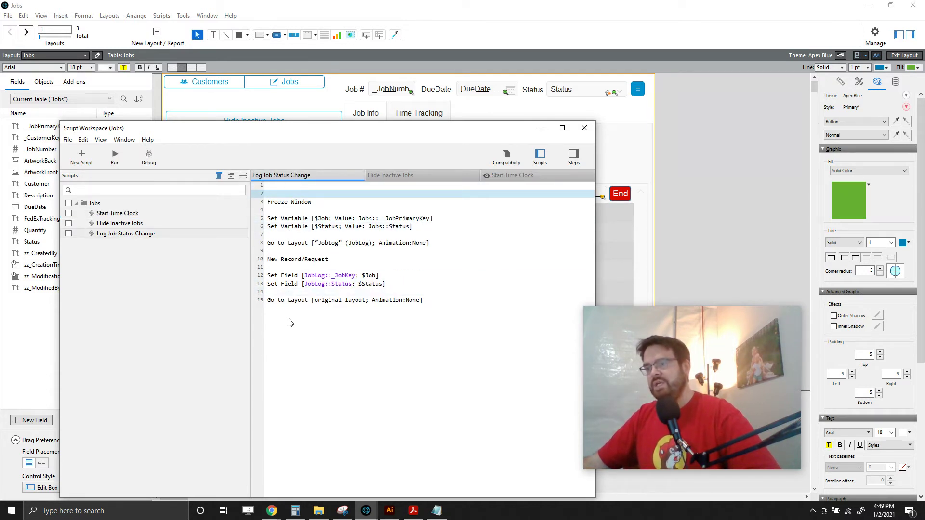
pyautogui.click(500, 176)
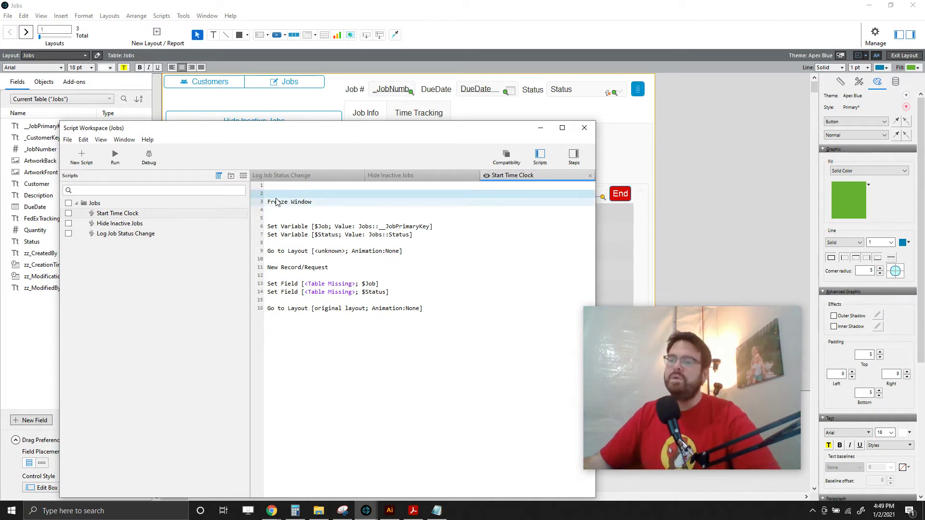
# Add a Commit Records/Requests step with dialog off after Freeze Window in the Start Time Clock script and save it
pyautogui.moveTo(323, 130); pyautogui.dragTo(159, 116)
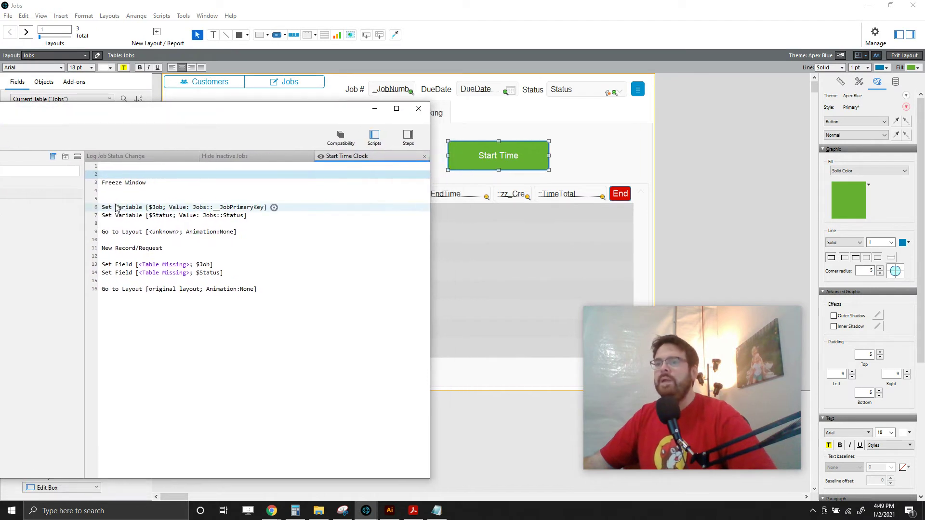
pyautogui.click(123, 186)
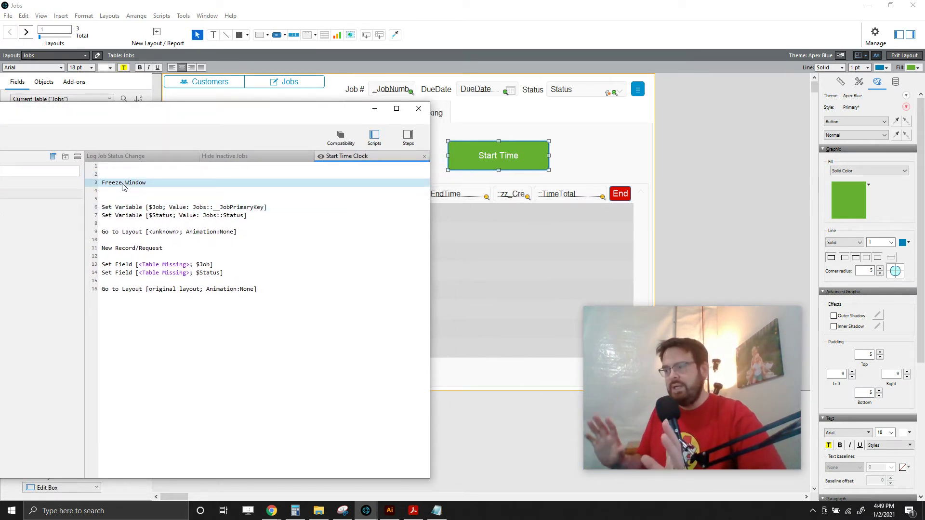
pyautogui.press('Down')
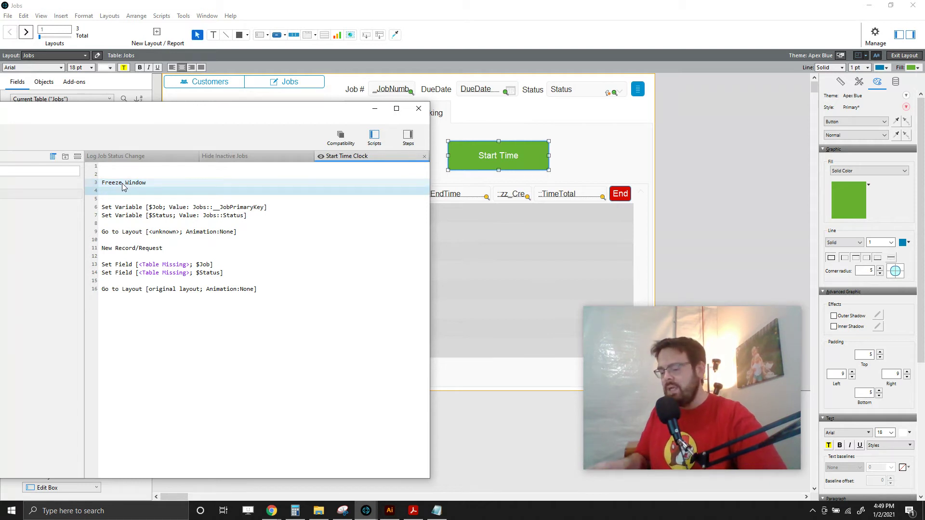
pyautogui.write('Commit')
pyautogui.press('Return')
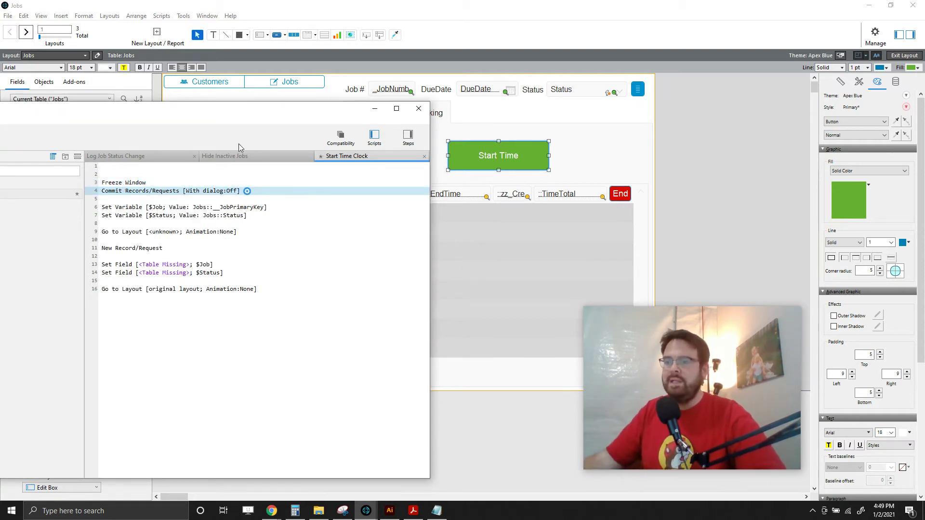
pyautogui.press('Down')
pyautogui.click(131, 191)
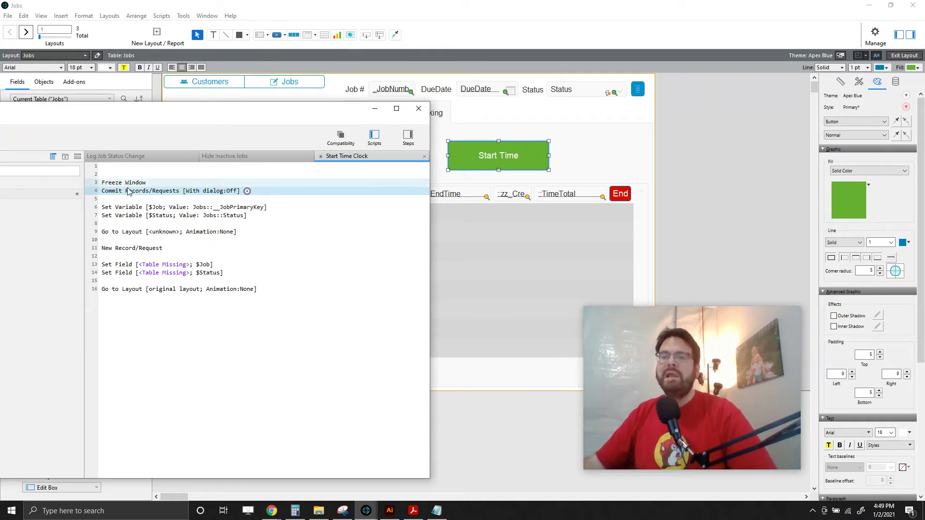
pyautogui.click(122, 175)
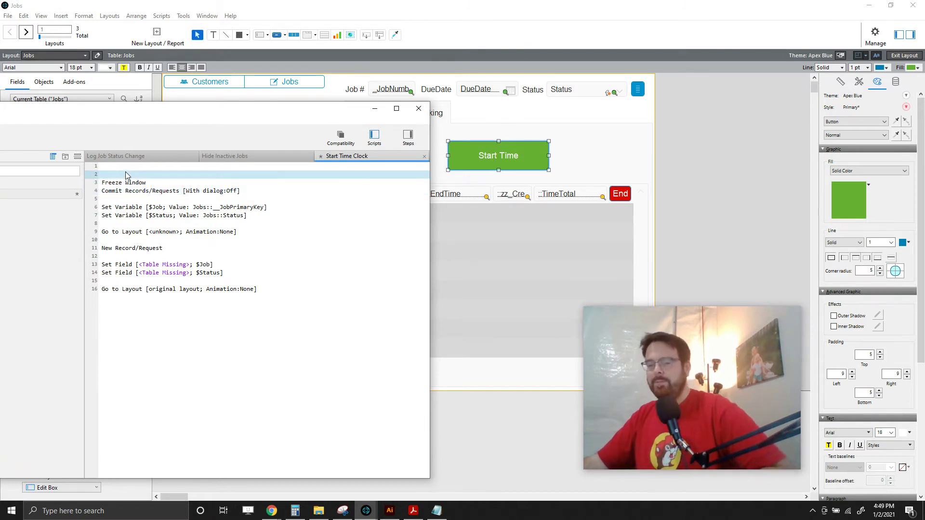
pyautogui.hotkey('ctrl', 's')
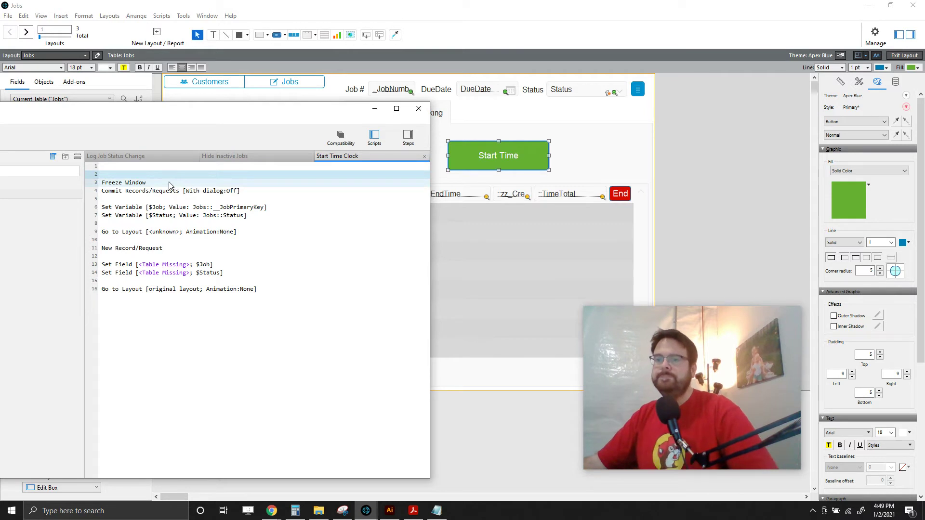
# Review the Freeze Window, Commit Records/Requests and Set Variable steps of the Start Time Clock script
pyautogui.click(167, 183)
pyautogui.click(128, 190)
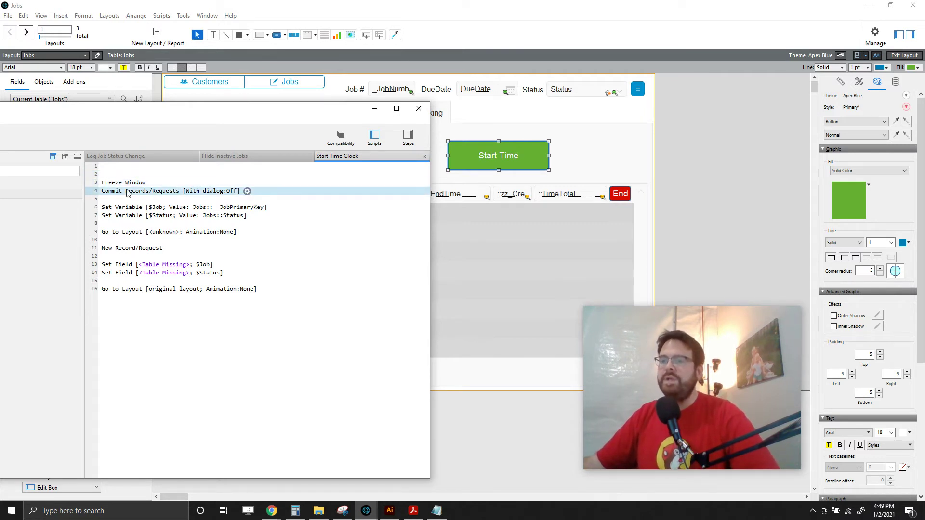
pyautogui.click(121, 210)
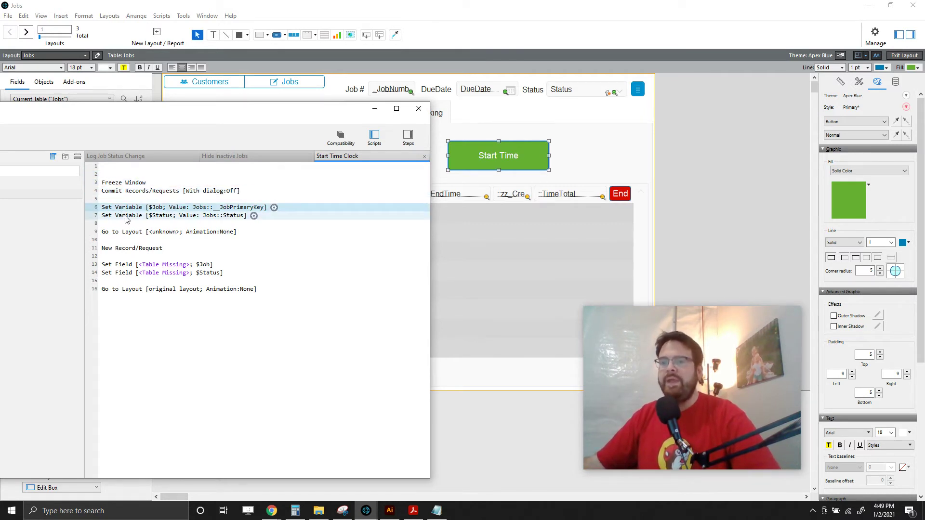
pyautogui.moveTo(166, 117); pyautogui.dragTo(129, 137)
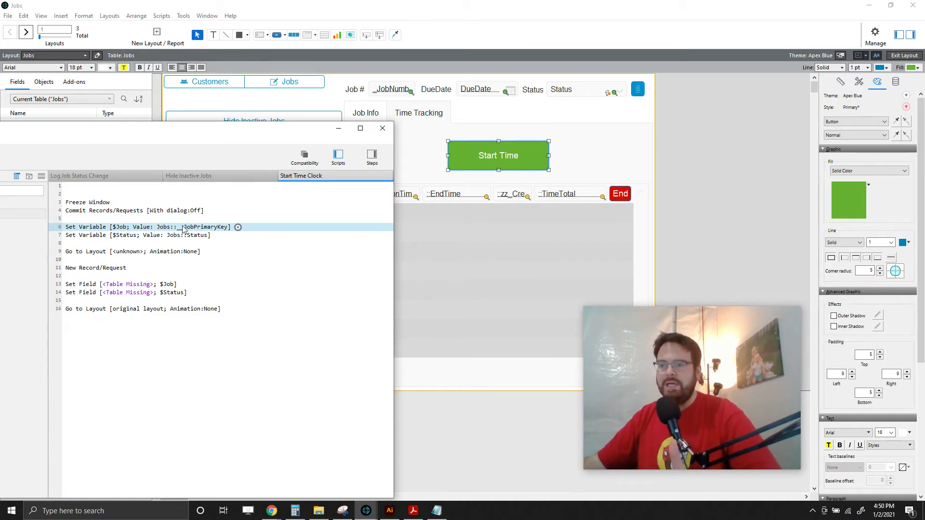
pyautogui.click(90, 238)
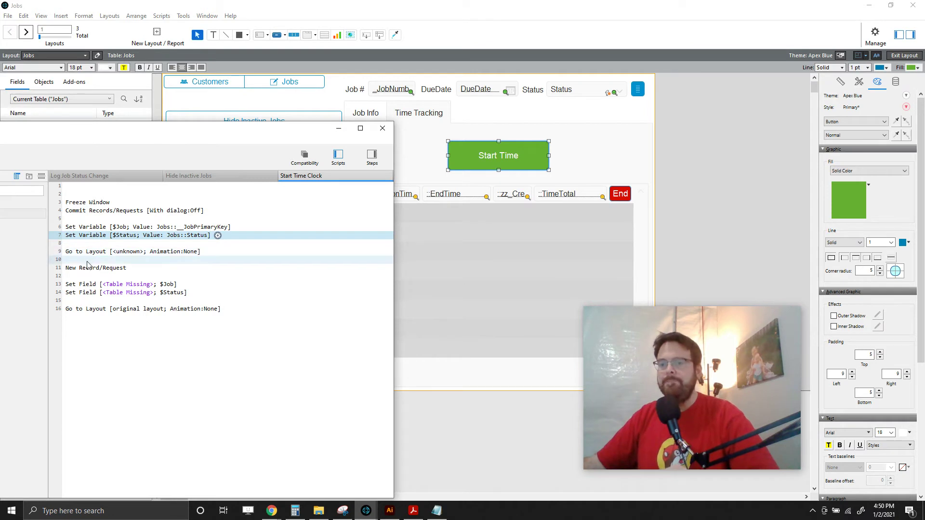
pyautogui.click(89, 254)
pyautogui.click(126, 253)
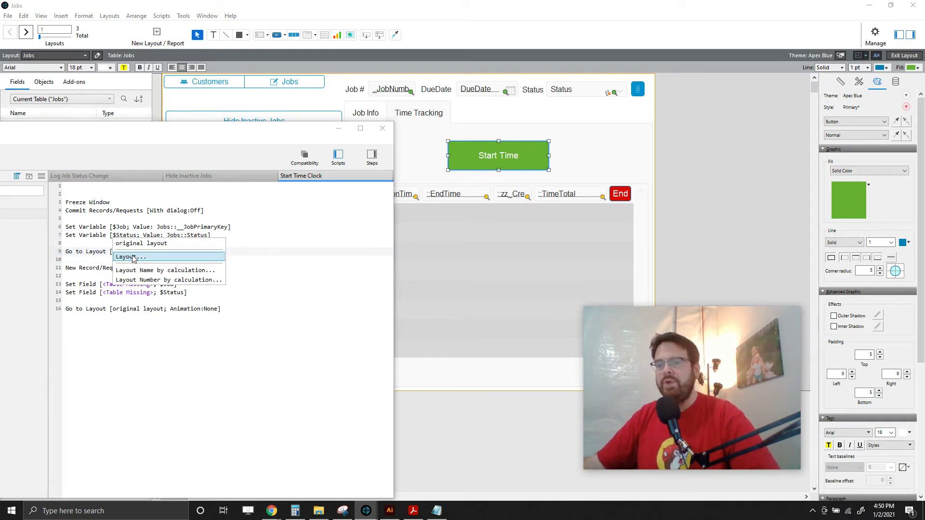
pyautogui.click(135, 259)
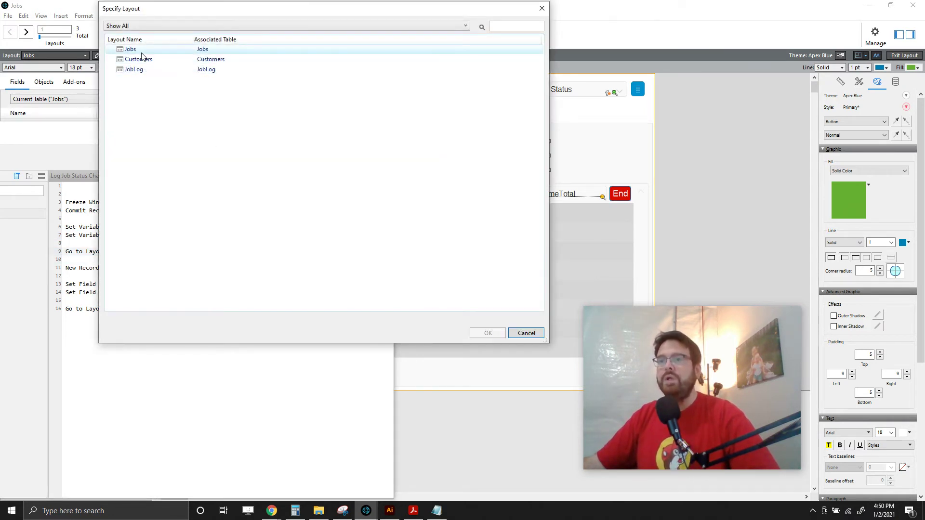
pyautogui.click(519, 336)
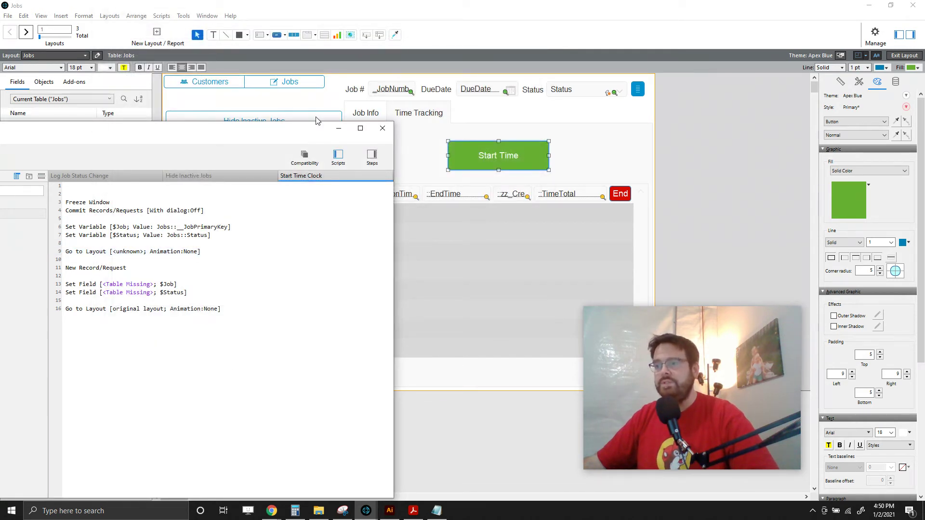
# Create a new blank computer layout based on the Jobs table from the layout manager
pyautogui.moveTo(277, 129); pyautogui.dragTo(433, 71)
pyautogui.click(739, 142)
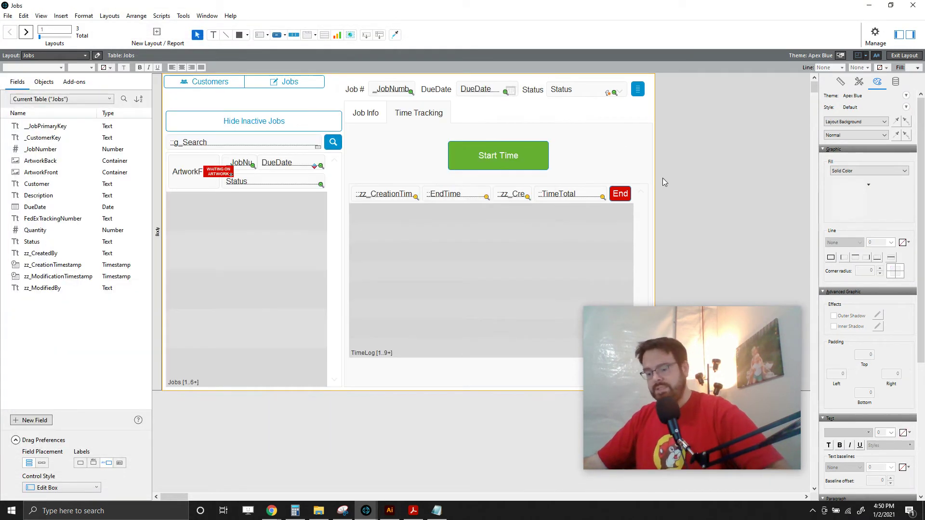
pyautogui.click(7, 15)
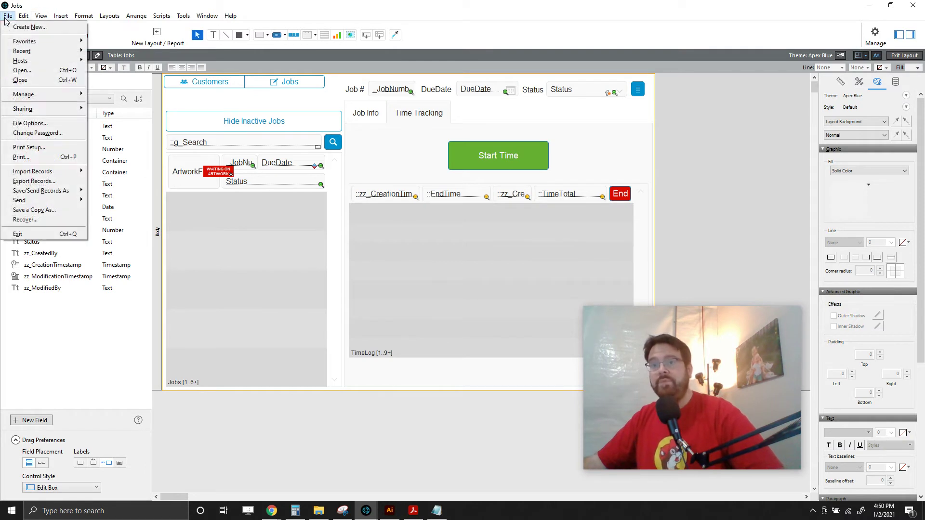
pyautogui.moveTo(27, 94)
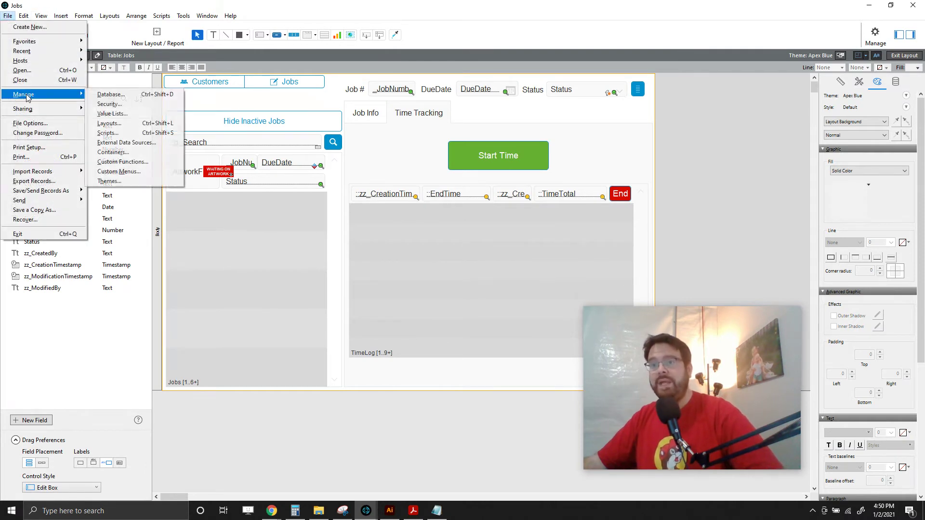
pyautogui.click(161, 123)
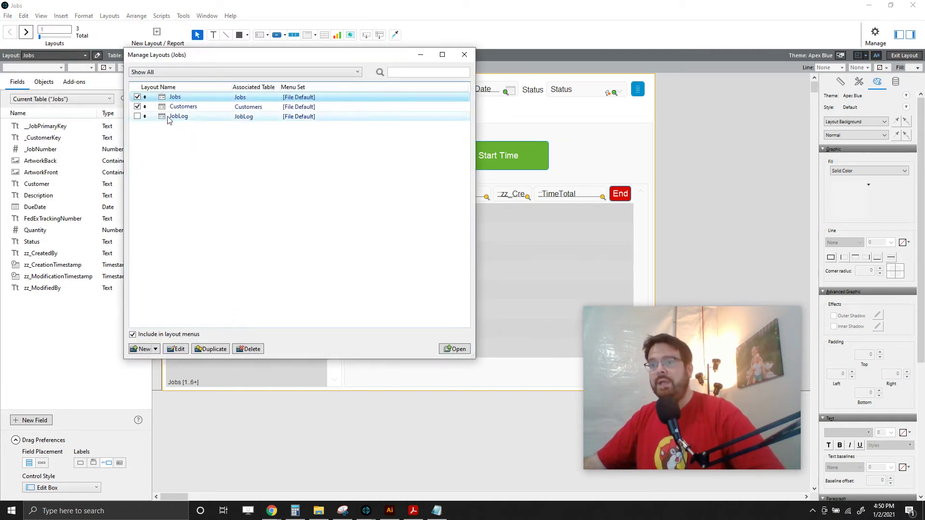
pyautogui.click(207, 201)
pyautogui.click(142, 350)
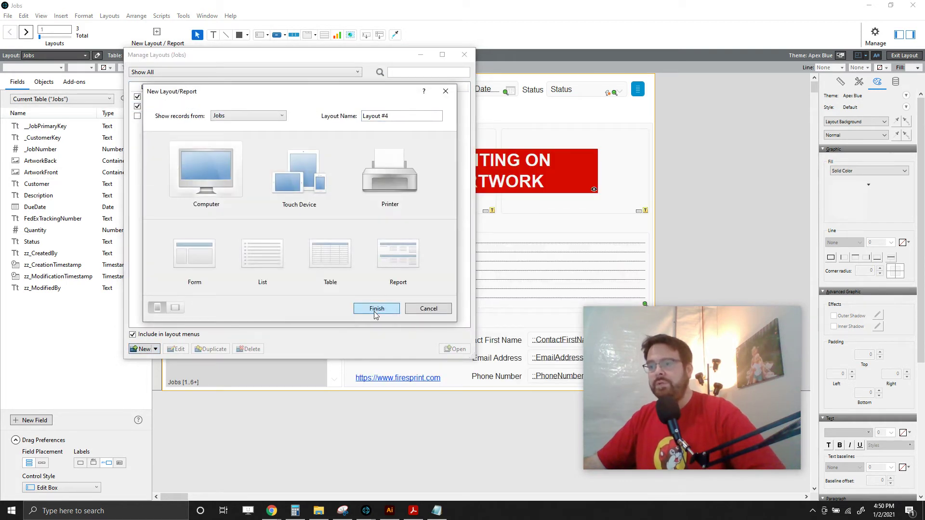
pyautogui.click(376, 308)
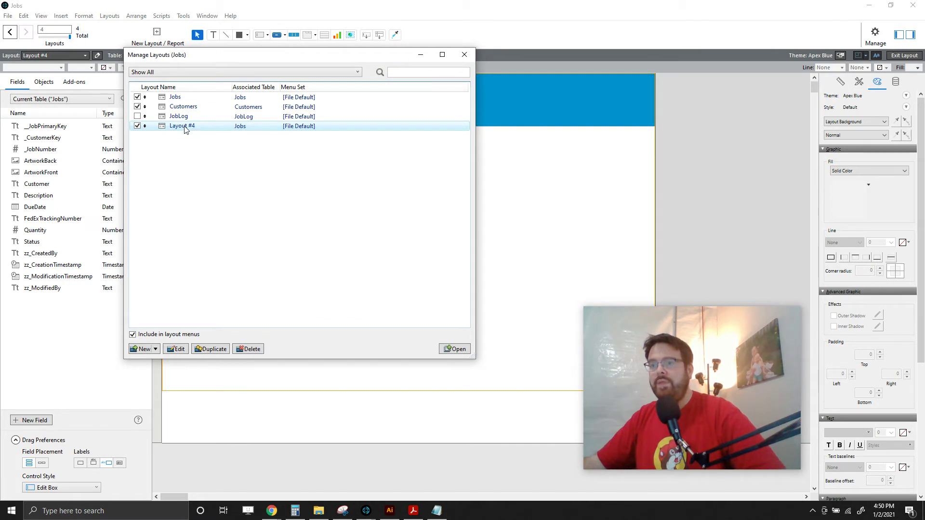
# Name the new layout TimeLog and make it show records from the TimeLog table
pyautogui.doubleClick(184, 130)
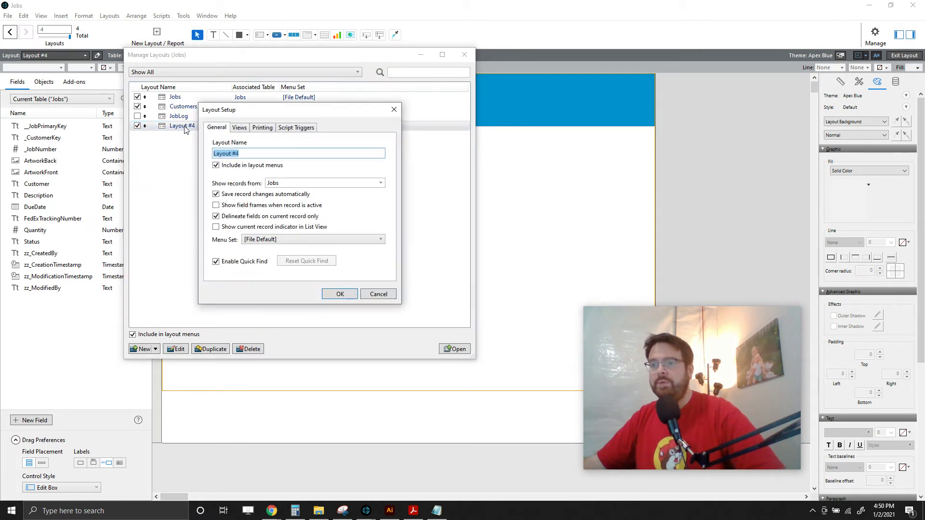
pyautogui.click(381, 183)
pyautogui.click(303, 223)
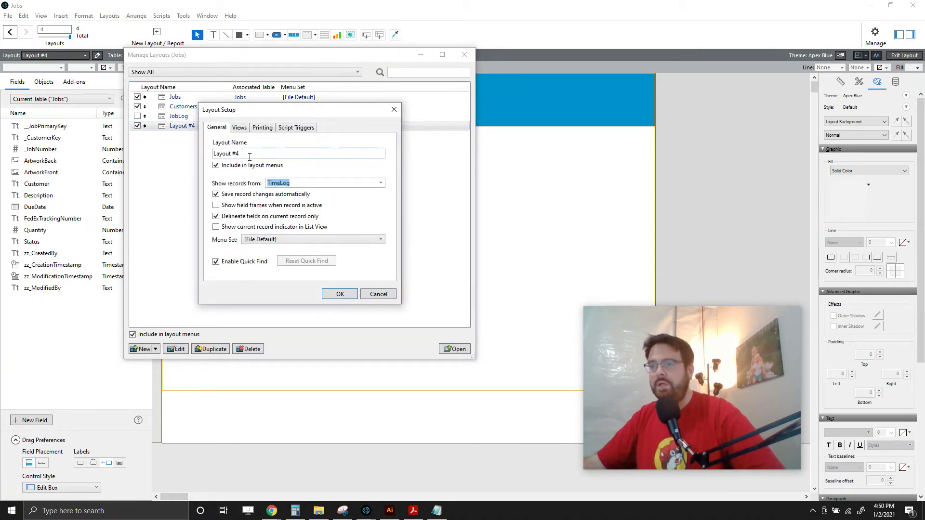
pyautogui.moveTo(248, 156); pyautogui.dragTo(211, 154)
pyautogui.write('TimeLog')
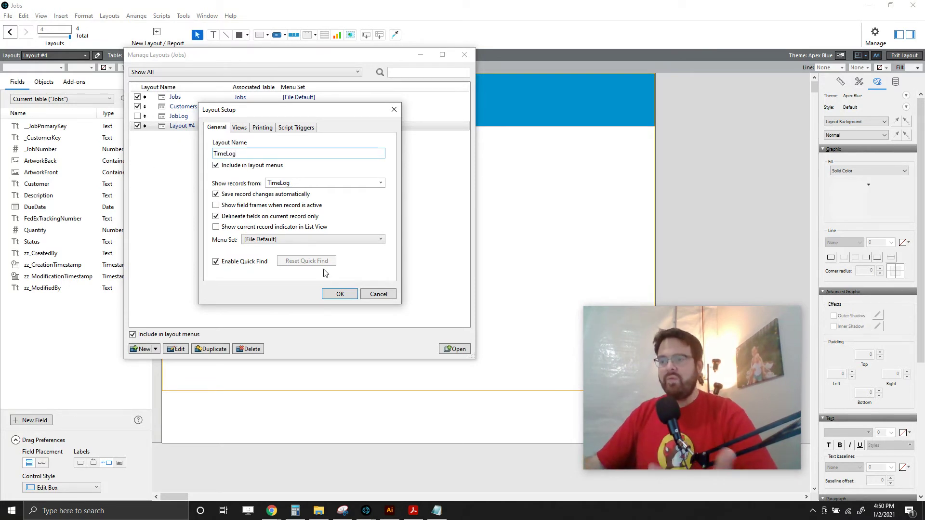
pyautogui.click(338, 294)
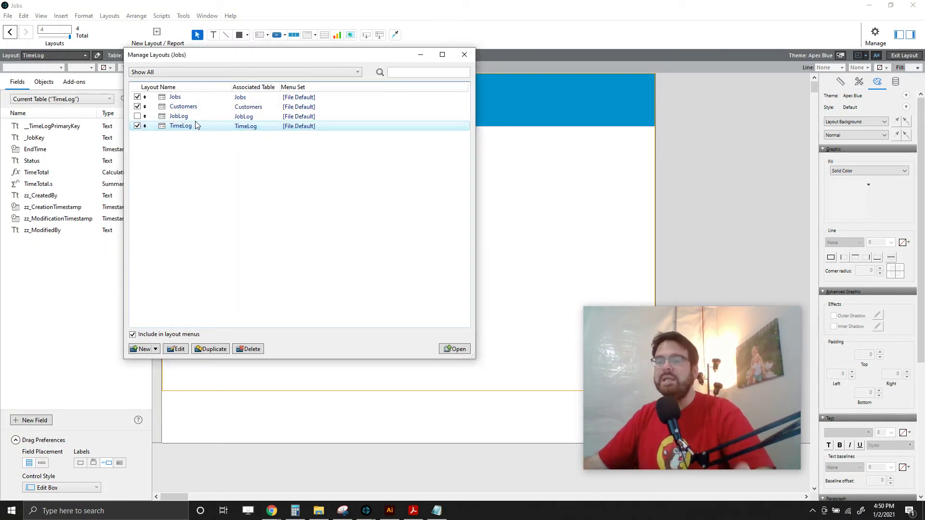
# Exclude the TimeLog layout from the layout menus and return to the Jobs layout
pyautogui.click(138, 126)
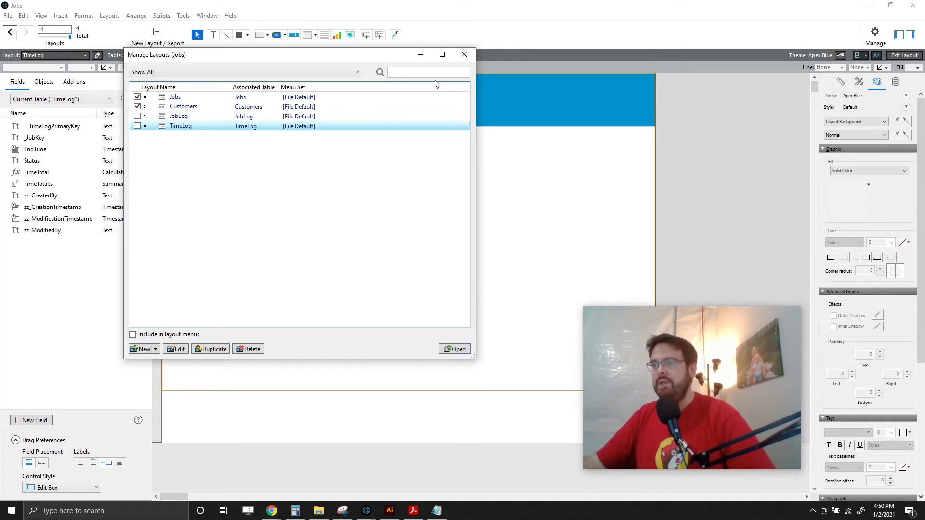
pyautogui.click(464, 54)
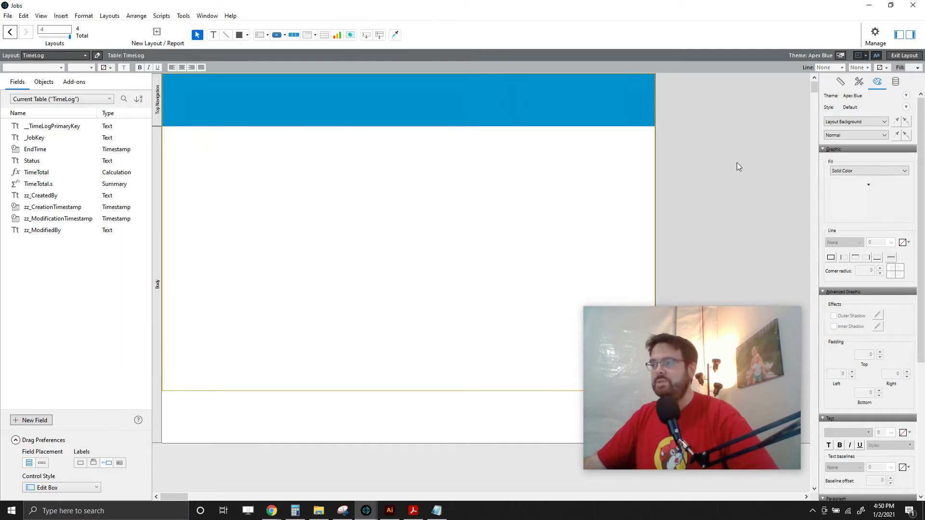
pyautogui.click(70, 57)
pyautogui.click(44, 83)
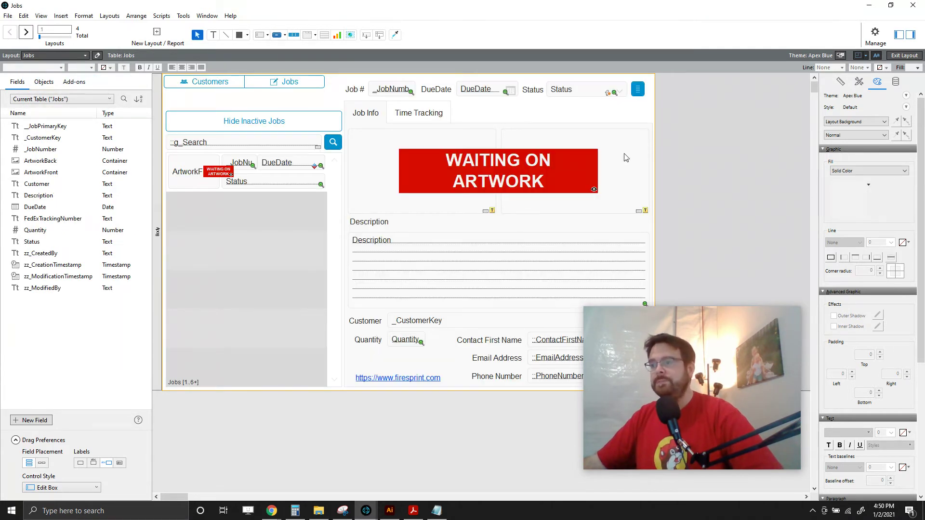
# Point the first Go to Layout step of the Start Time Clock script to the TimeLog layout
pyautogui.hotkey('ctrl', 'shift', 's')
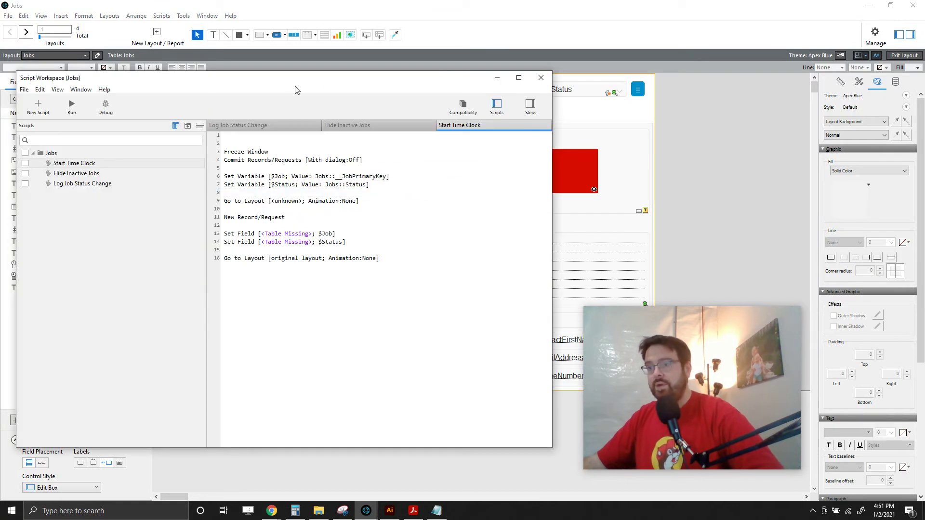
pyautogui.moveTo(300, 82); pyautogui.dragTo(307, 58)
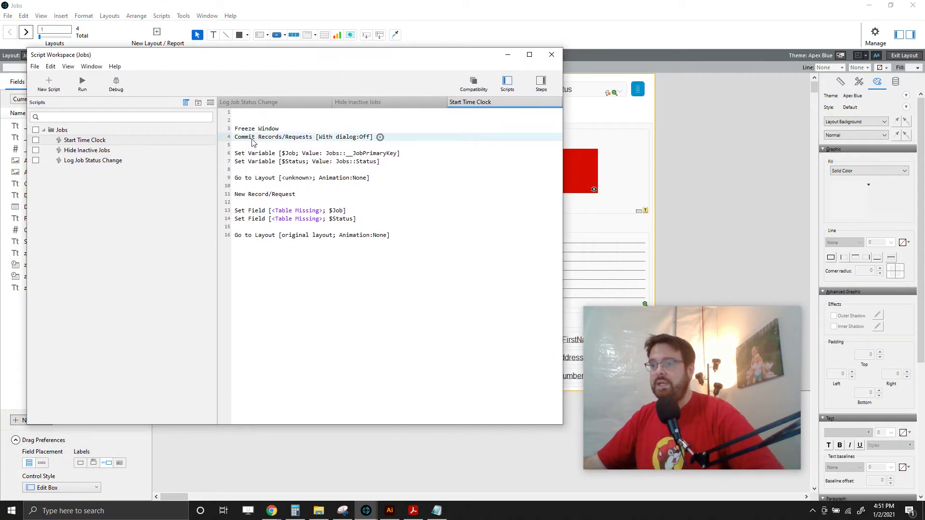
pyautogui.click(295, 180)
pyautogui.click(296, 182)
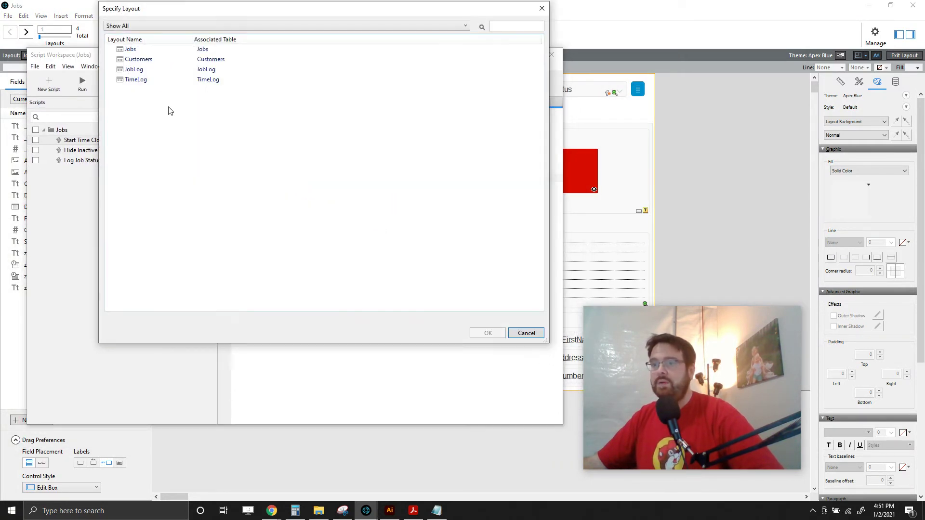
pyautogui.click(141, 80)
pyautogui.click(486, 332)
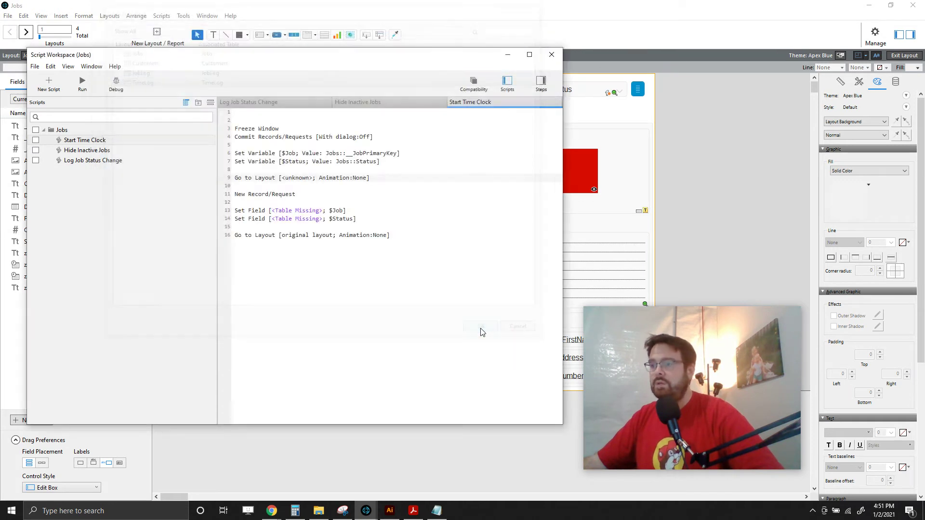
pyautogui.click(336, 295)
pyautogui.click(252, 178)
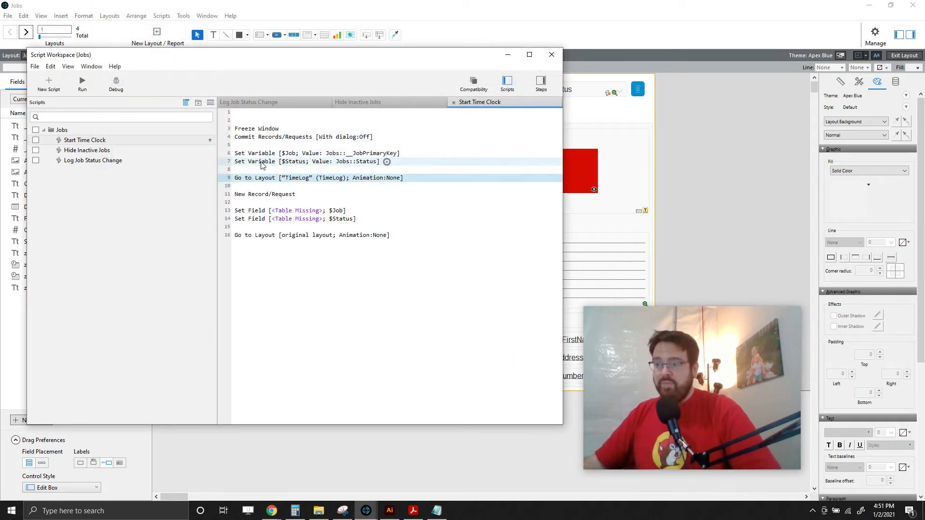
# Set the target of the $Job Set Field step to TimeLog::_JobKey
pyautogui.click(255, 195)
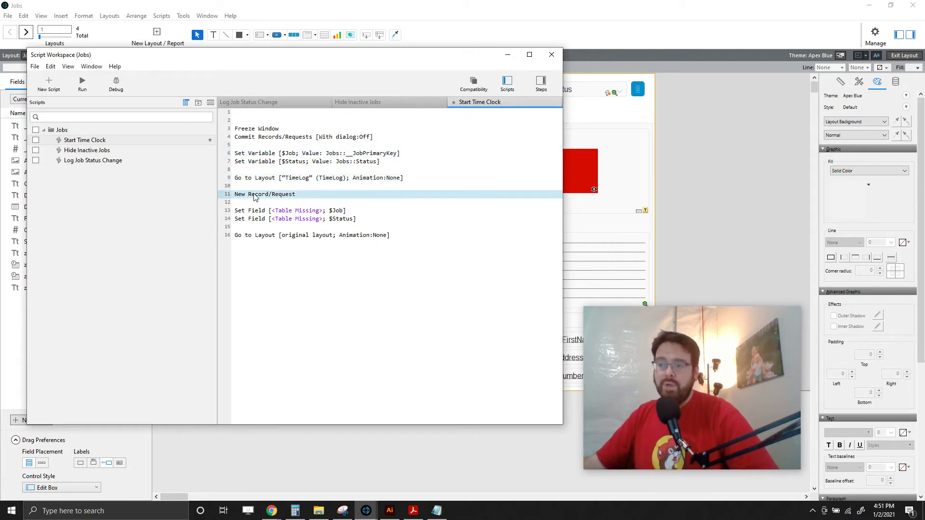
pyautogui.click(248, 212)
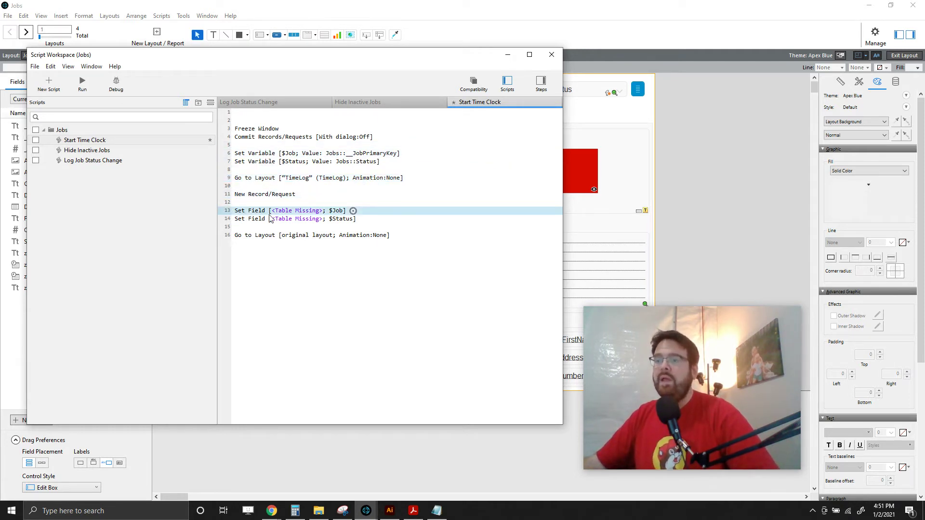
pyautogui.click(294, 213)
pyautogui.click(398, 189)
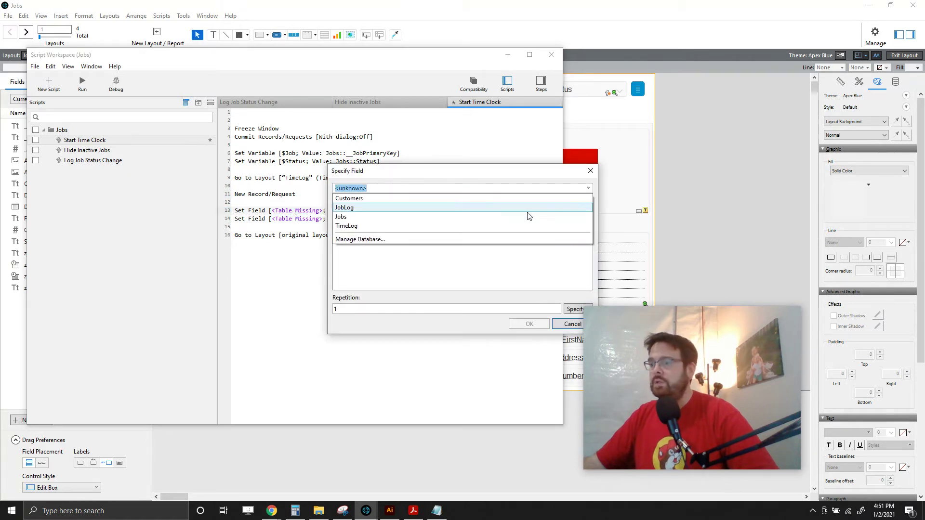
pyautogui.click(356, 229)
pyautogui.moveTo(406, 174); pyautogui.dragTo(298, 244)
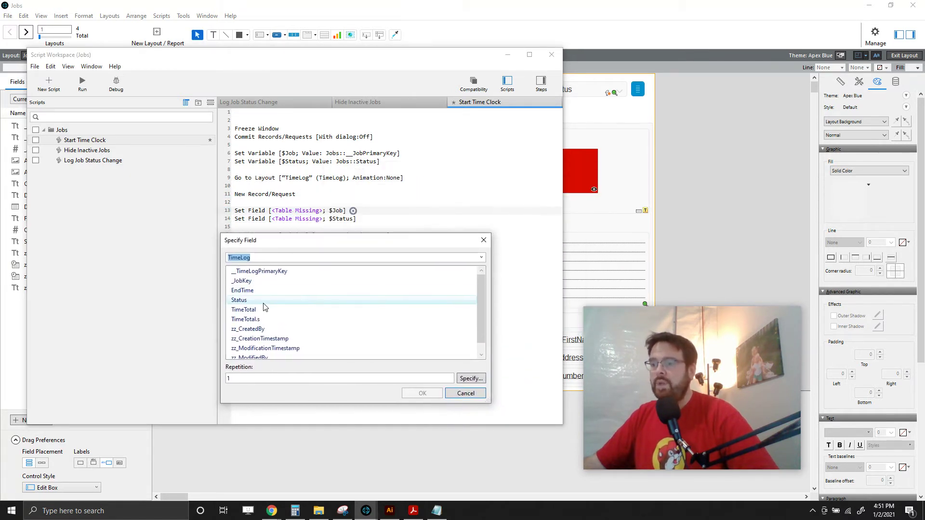
pyautogui.click(248, 282)
pyautogui.click(422, 394)
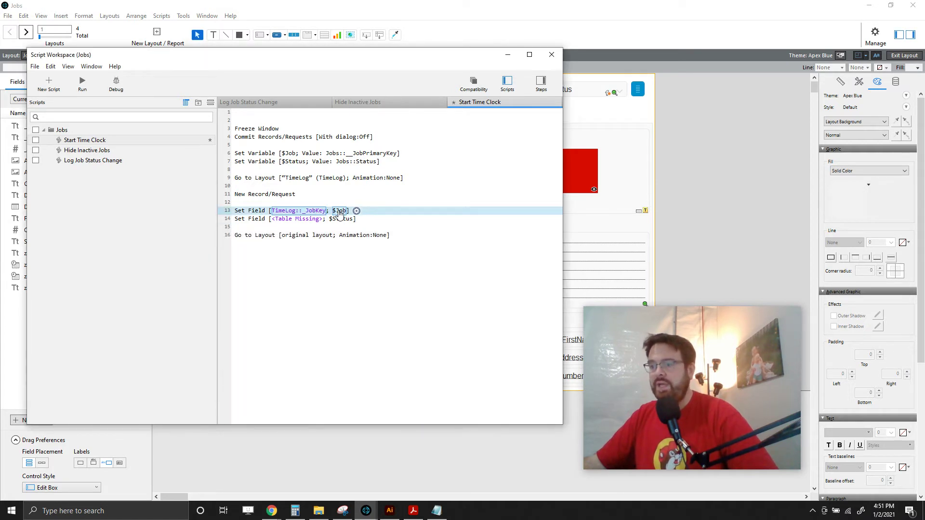
# Set the target of the $Status Set Field step to TimeLog::Status
pyautogui.click(303, 220)
pyautogui.click(460, 255)
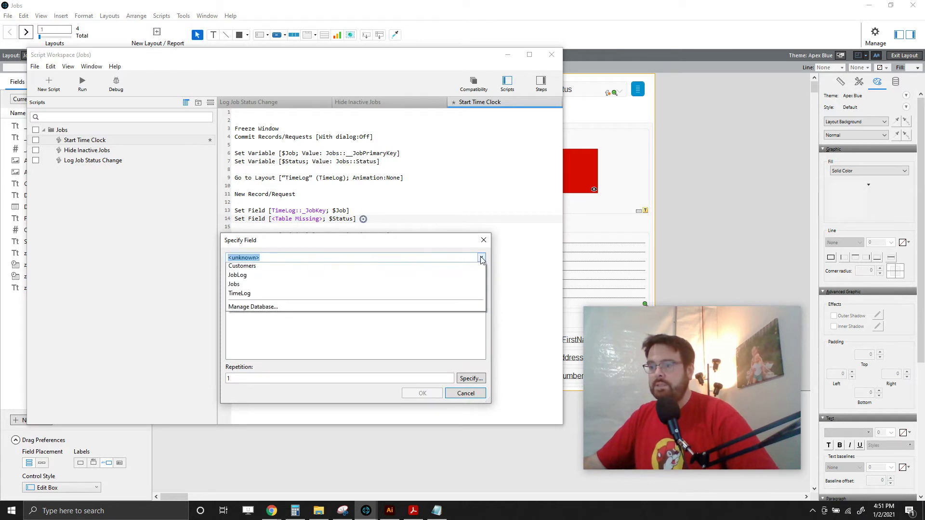
pyautogui.click(430, 299)
pyautogui.click(245, 301)
pyautogui.click(420, 394)
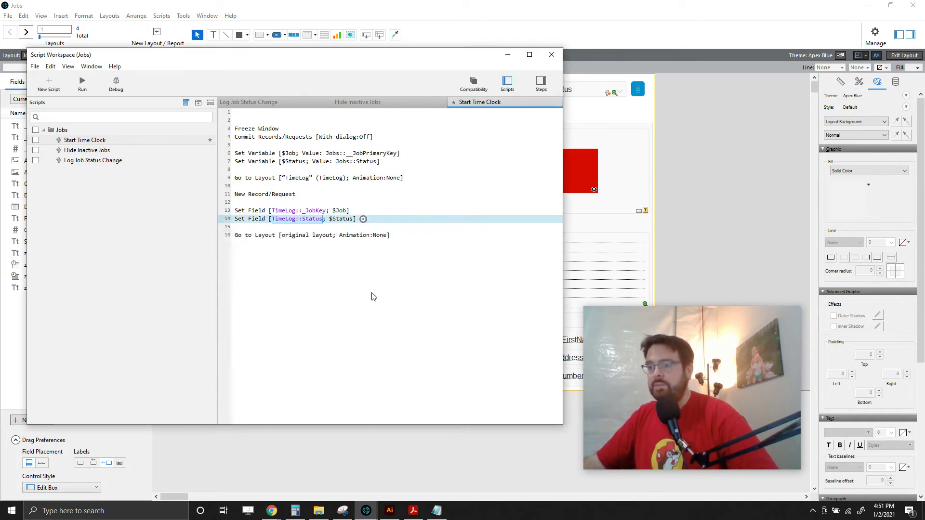
# Review the final Go to Layout [original layout] step, save the Start Time Clock script and leave the Script Workspace
pyautogui.click(258, 237)
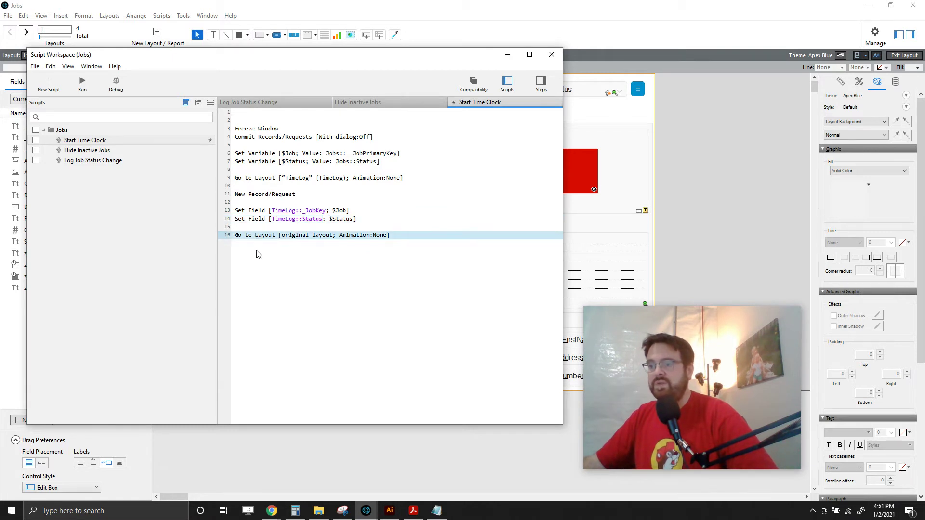
pyautogui.click(257, 230)
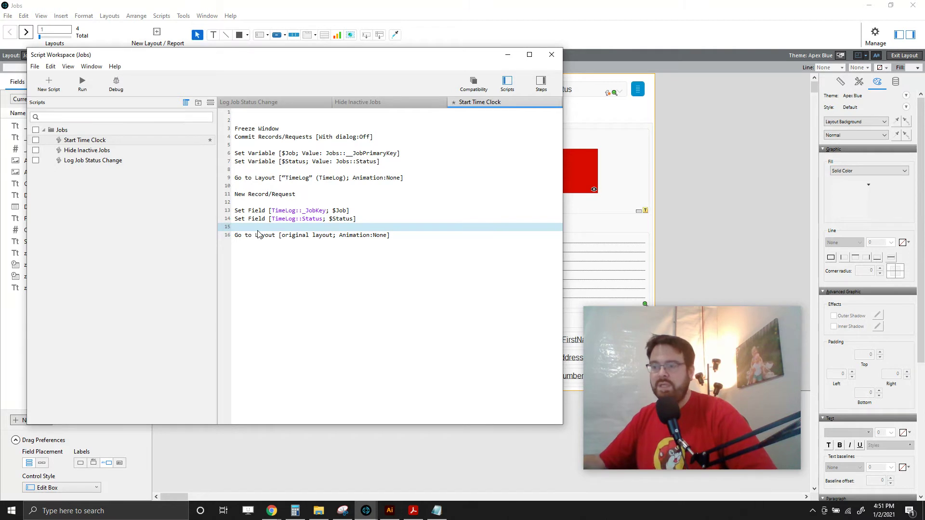
pyautogui.click(258, 235)
pyautogui.click(260, 245)
pyautogui.click(263, 228)
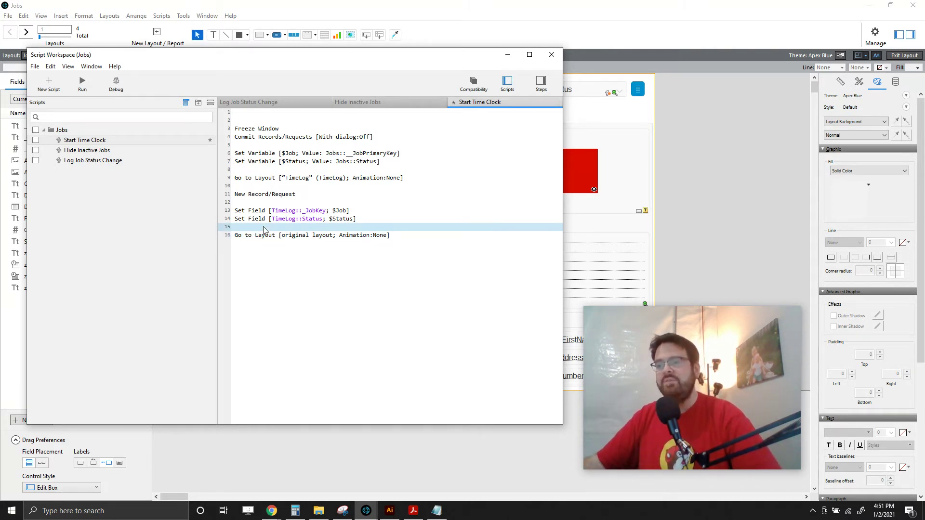
pyautogui.click(263, 236)
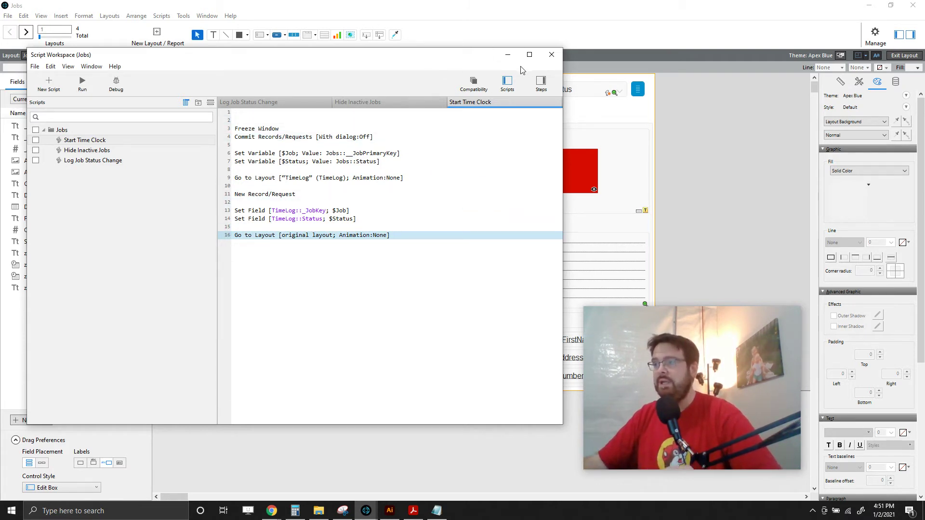
pyautogui.click(516, 53)
# Make the Start Time button on the Time Tracking tab perform the Start Time Clock script
pyautogui.click(436, 113)
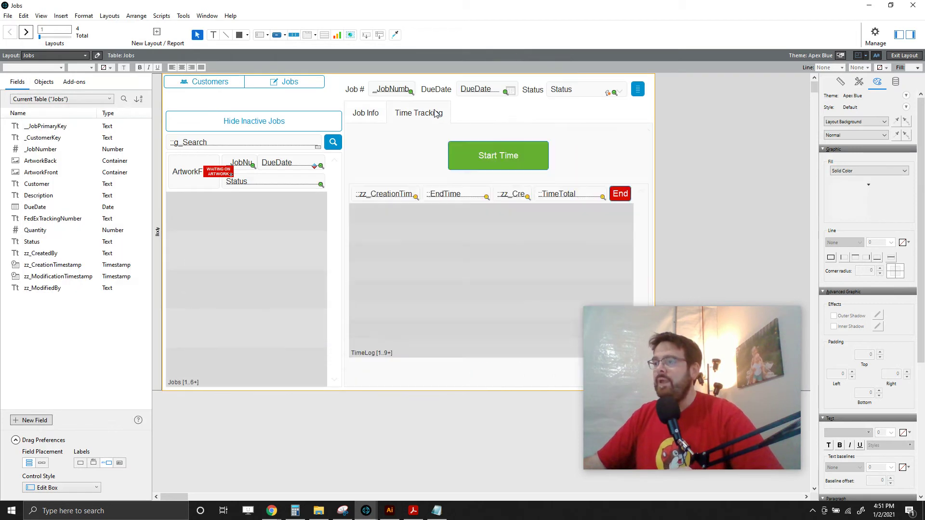
pyautogui.rightClick(505, 155)
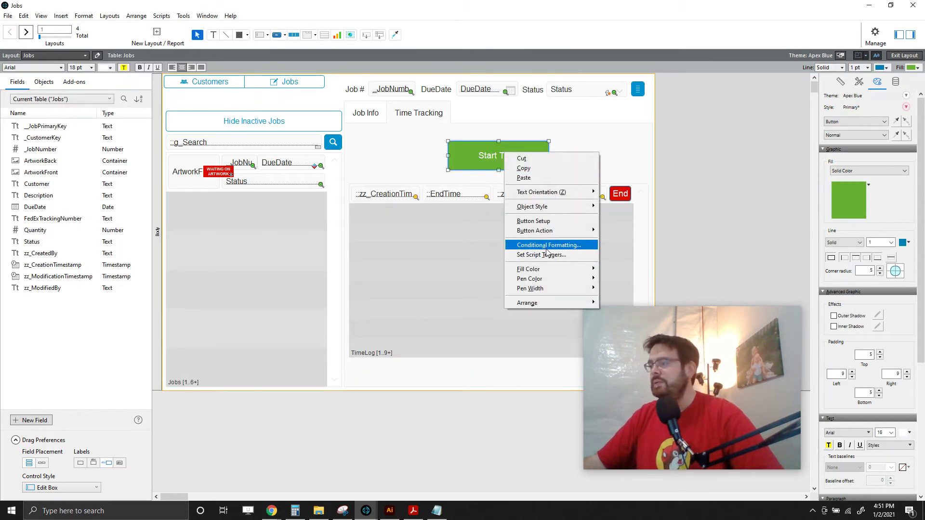
pyautogui.click(535, 220)
pyautogui.click(607, 222)
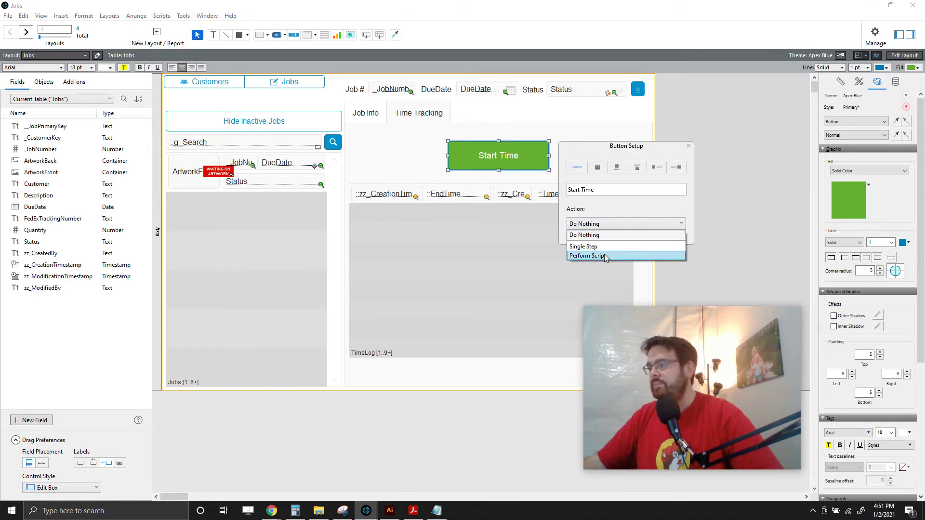
pyautogui.click(604, 254)
pyautogui.click(138, 122)
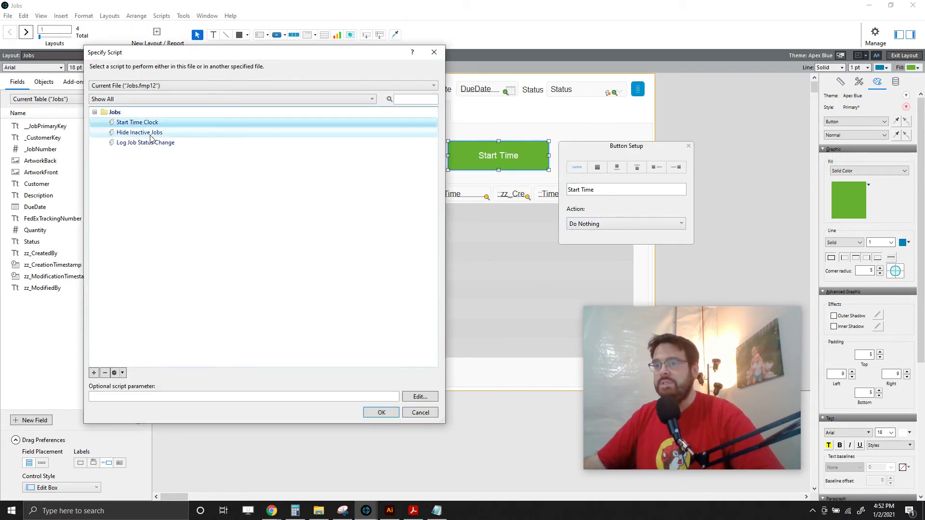
pyautogui.click(381, 413)
pyautogui.moveTo(640, 155); pyautogui.dragTo(227, 145)
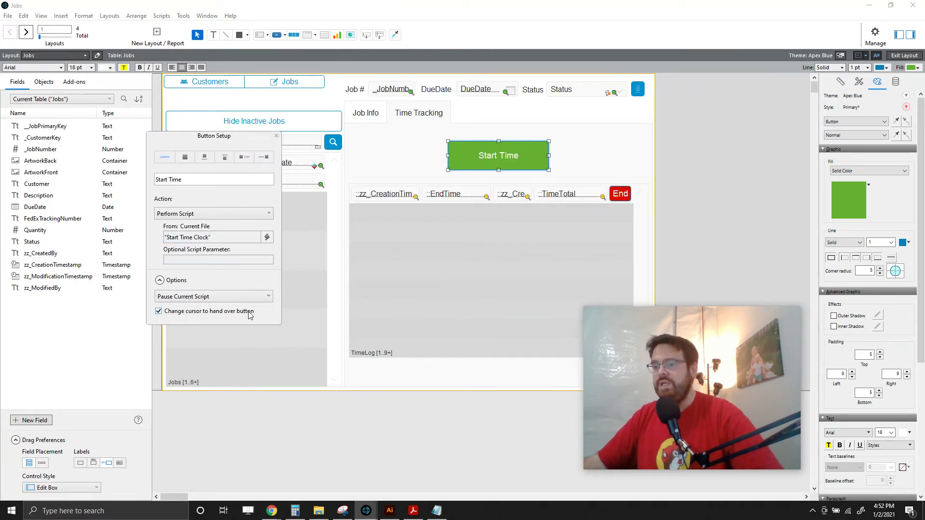
pyautogui.moveTo(246, 145); pyautogui.dragTo(274, 140)
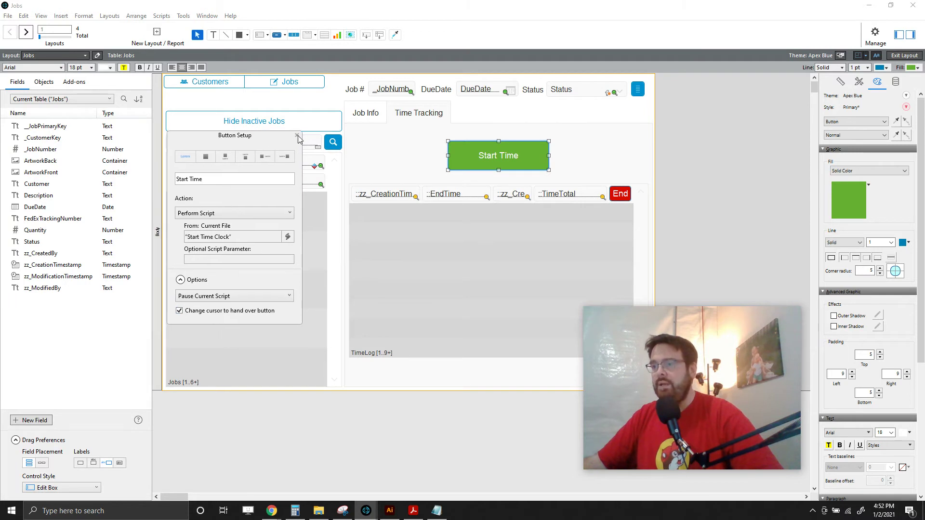
# Close the Start Time button's setup and look over the End button and EndTime field in the portal row
pyautogui.click(297, 136)
pyautogui.click(688, 138)
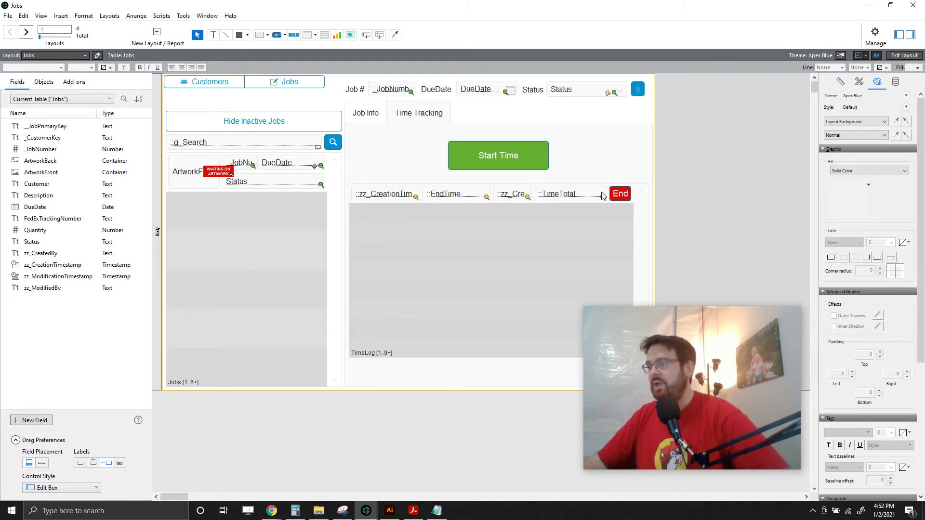
pyautogui.click(628, 196)
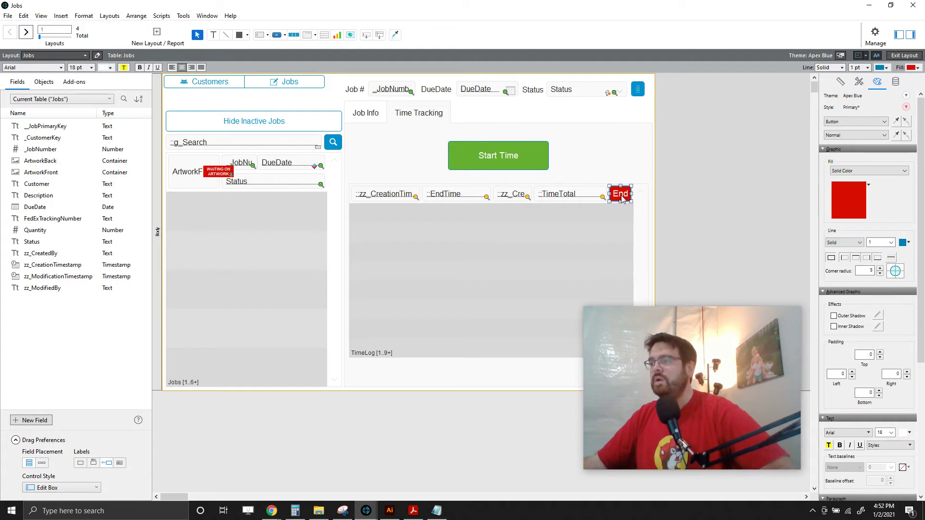
pyautogui.click(440, 198)
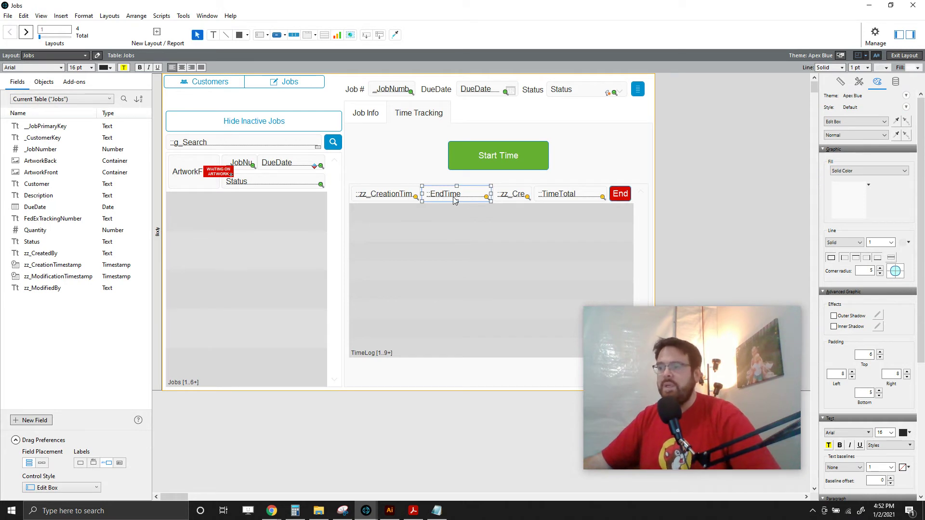
# Give the End button in the TimeLog portal row a single-step Set Field action
pyautogui.rightClick(622, 195)
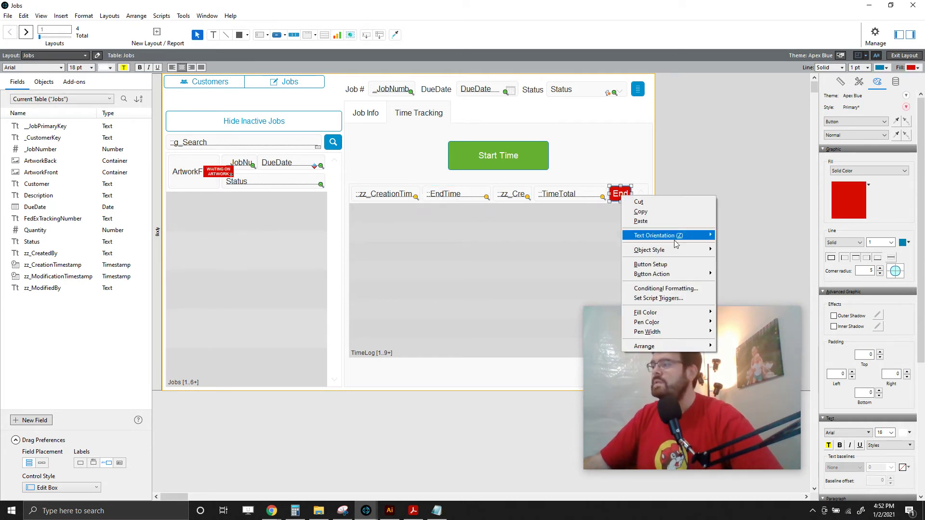
pyautogui.click(669, 265)
pyautogui.click(667, 269)
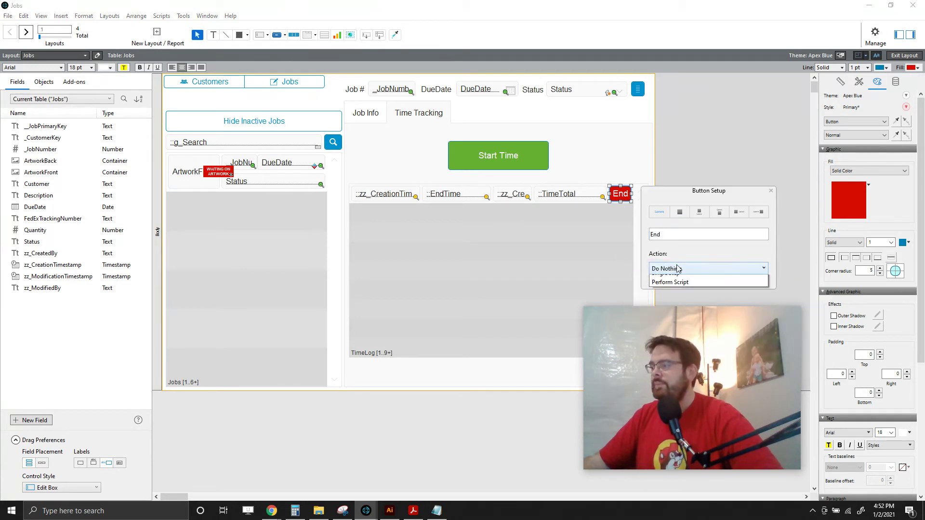
pyautogui.click(677, 292)
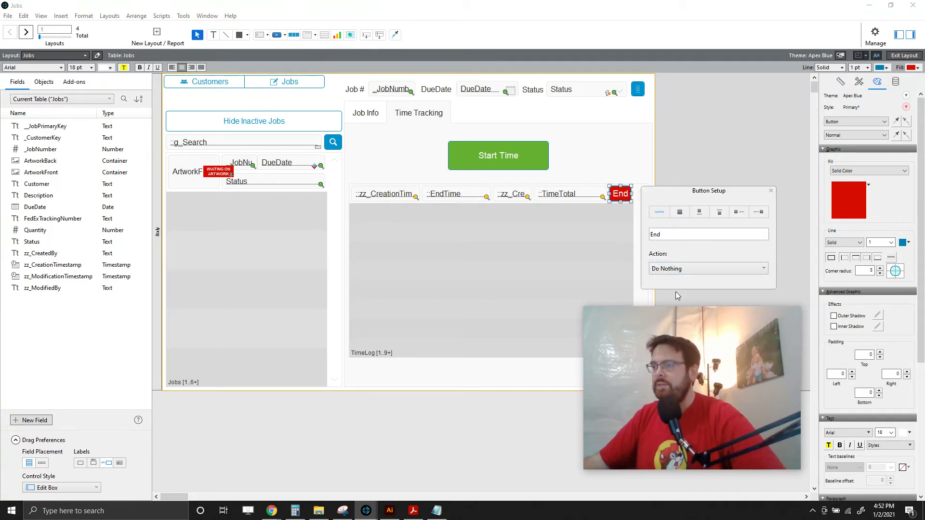
pyautogui.write('Set Fiel')
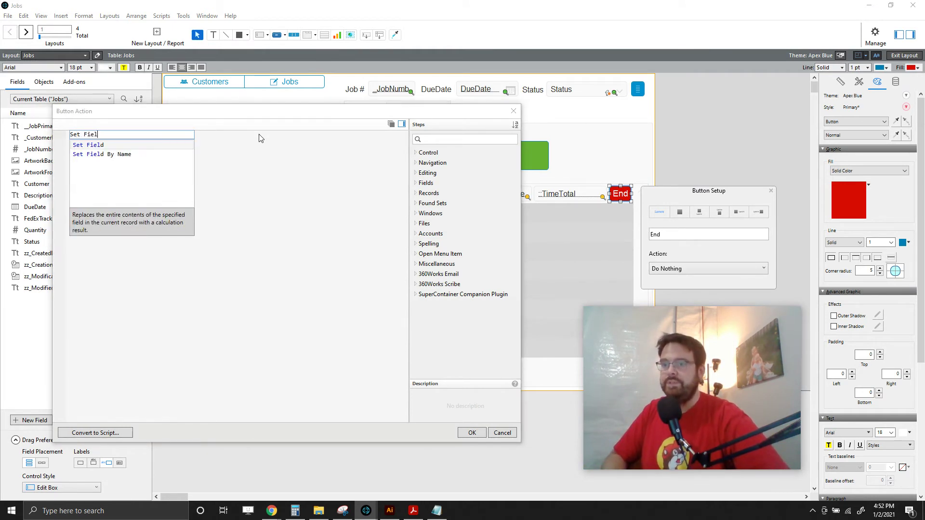
pyautogui.press('Return')
# Set the target field of the End button's Set Field step to TimeLog::EndTime
pyautogui.click(118, 135)
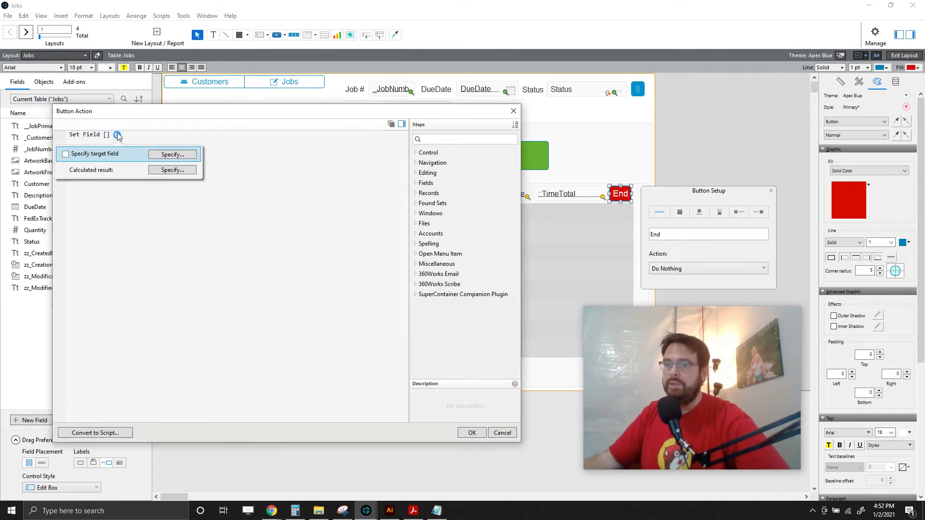
pyautogui.click(175, 154)
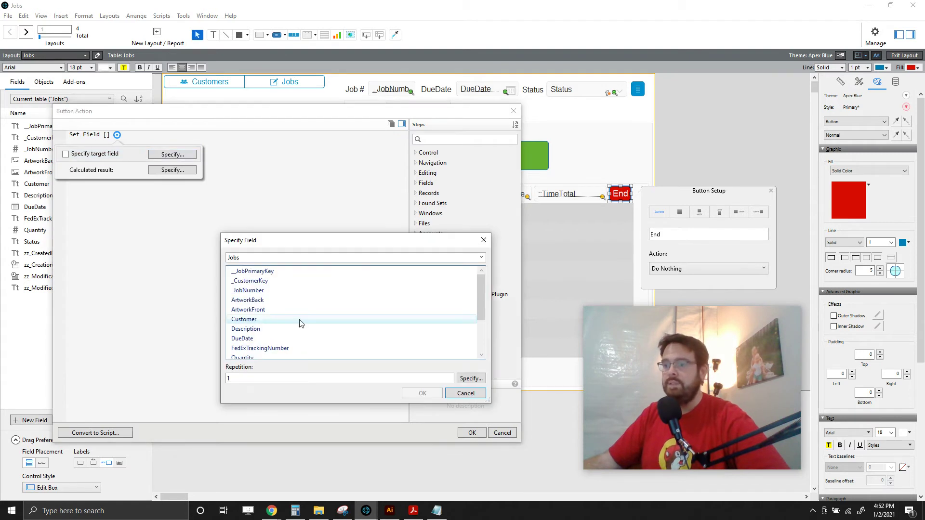
pyautogui.click(360, 258)
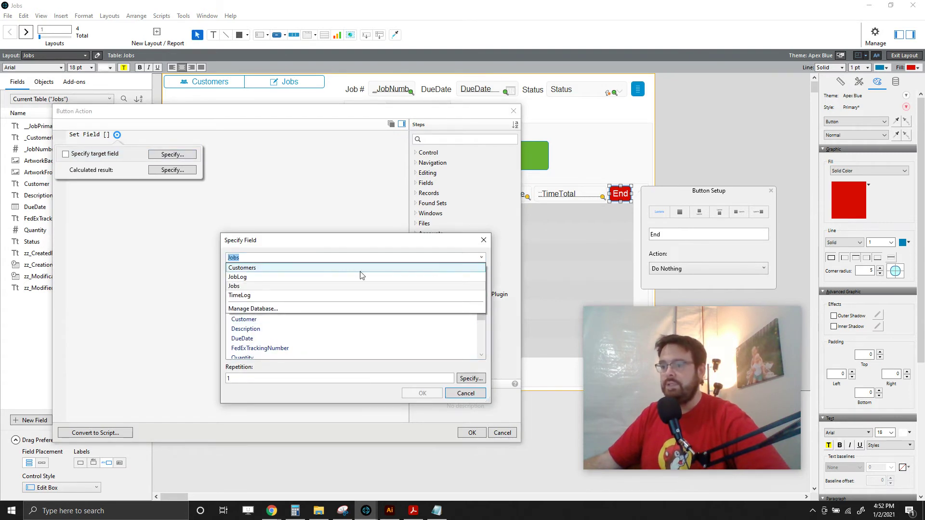
pyautogui.click(252, 296)
pyautogui.click(246, 291)
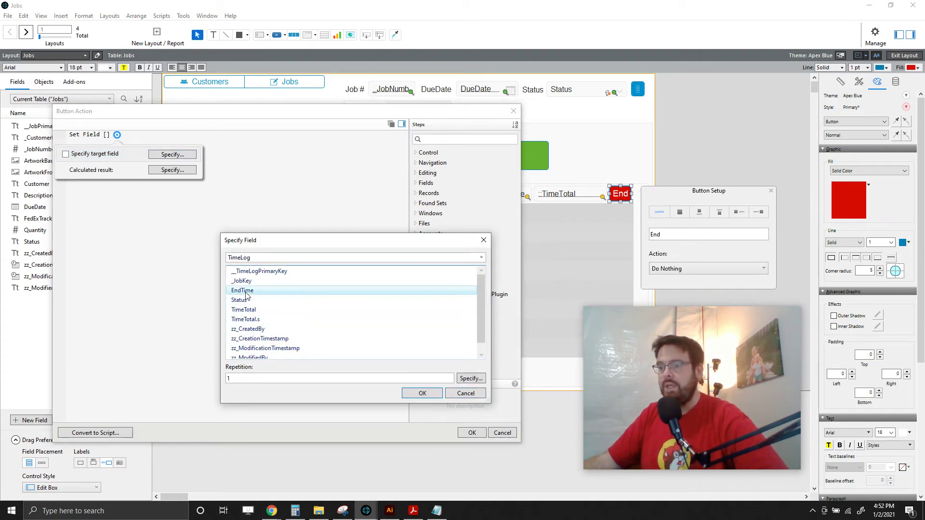
pyautogui.click(422, 394)
# Enter get (CurrentTimestamp) as the calculated result of the Set Field step and confirm the End button's action
pyautogui.click(172, 170)
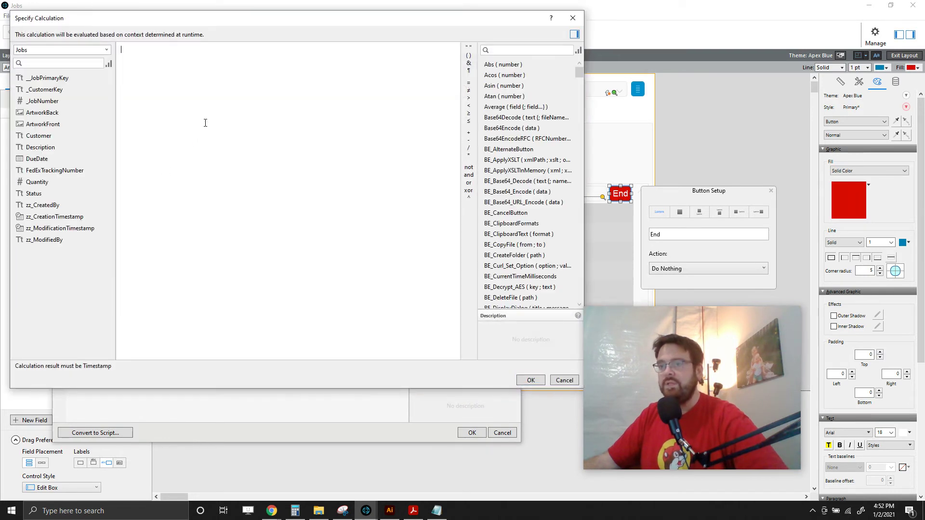
pyautogui.write('get (Current')
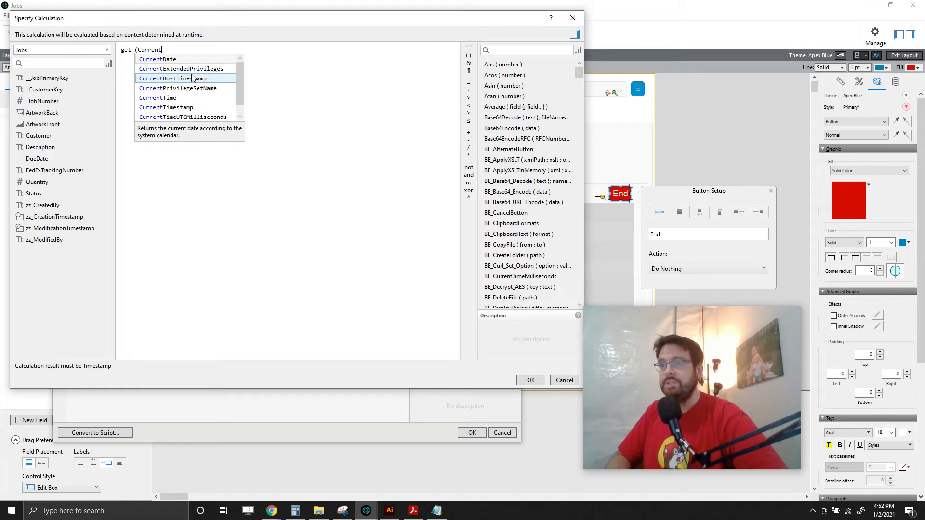
pyautogui.write('Ti')
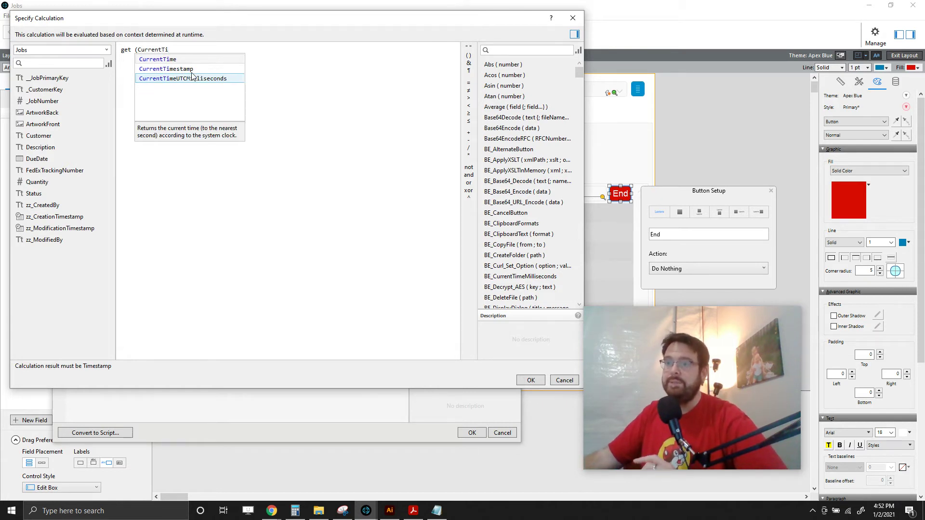
pyautogui.click(191, 72)
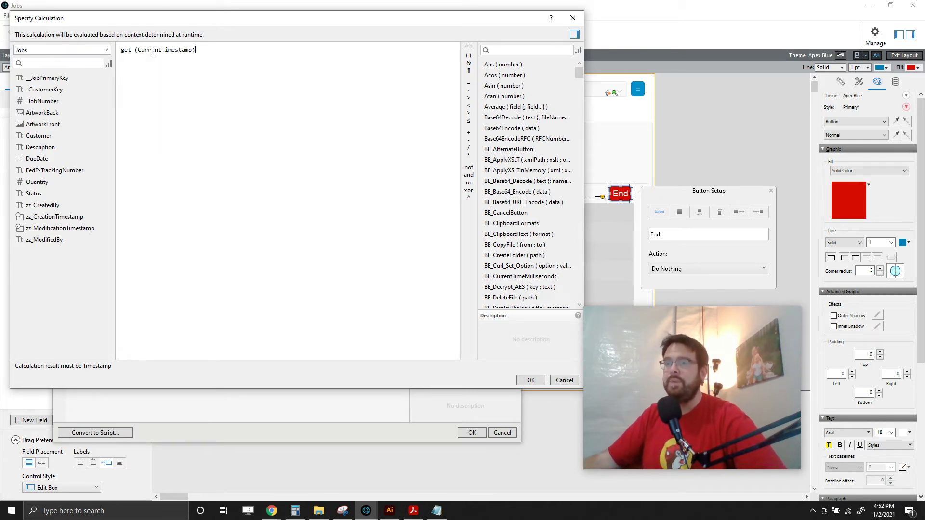
pyautogui.click(136, 50)
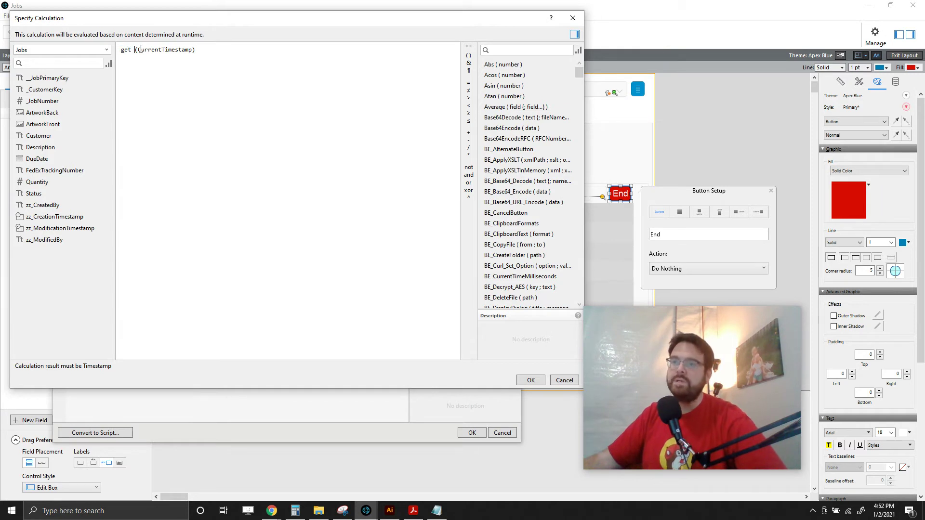
pyautogui.moveTo(137, 49); pyautogui.dragTo(121, 52)
pyautogui.doubleClick(188, 49)
pyautogui.click(205, 50)
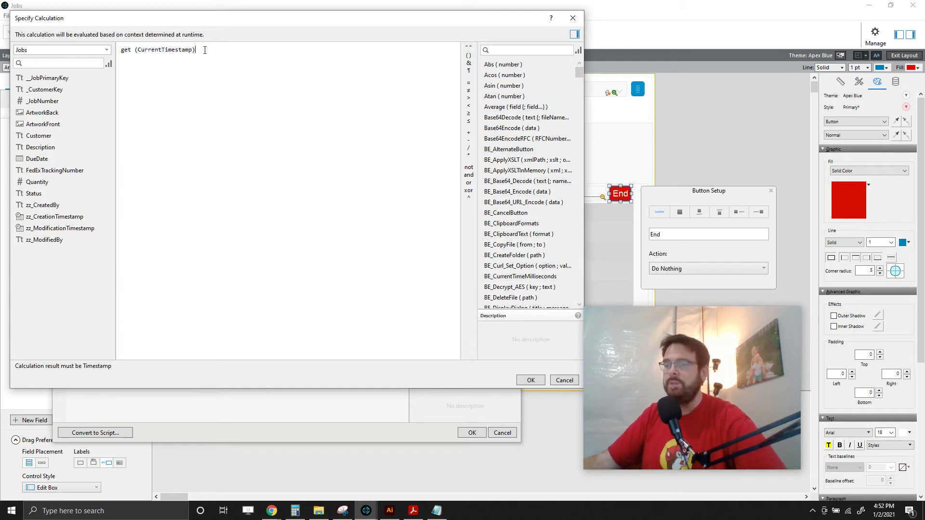
pyautogui.doubleClick(140, 49)
pyautogui.click(212, 54)
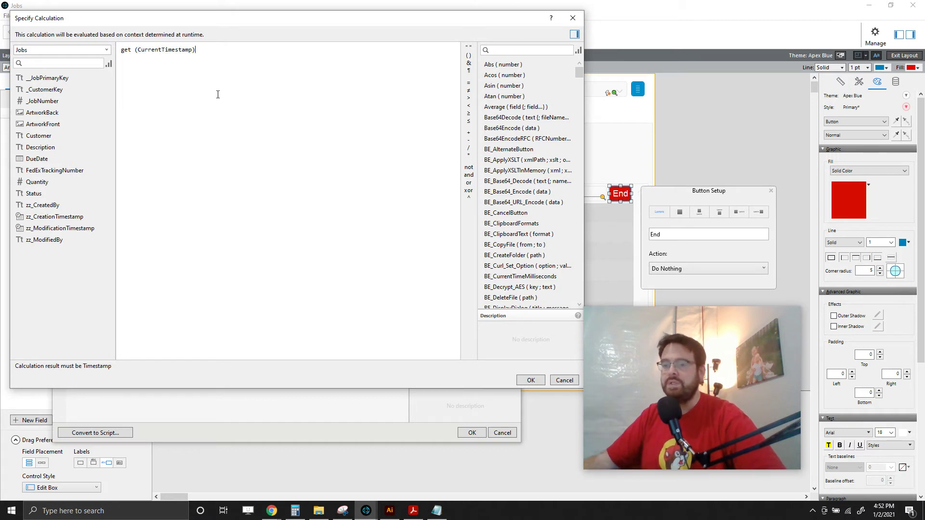
pyautogui.click(521, 381)
pyautogui.click(296, 199)
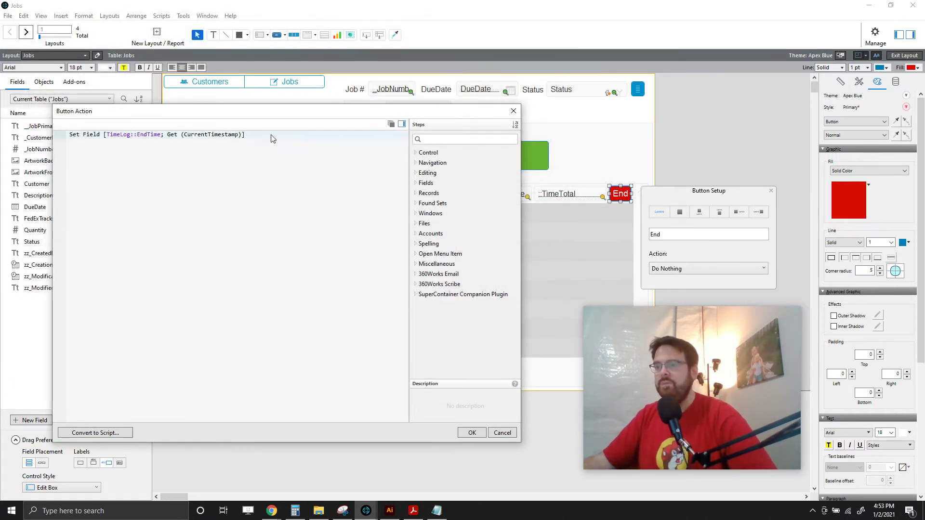
pyautogui.click(472, 433)
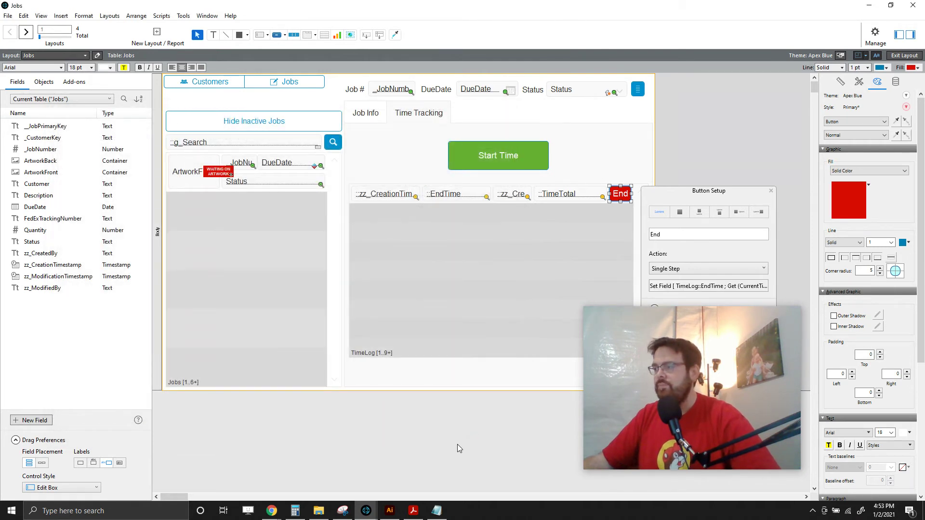
pyautogui.click(458, 445)
# Exit Layout mode and end the open time entry in the first row of the job's Time Tracking tab
pyautogui.click(905, 55)
pyautogui.click(322, 199)
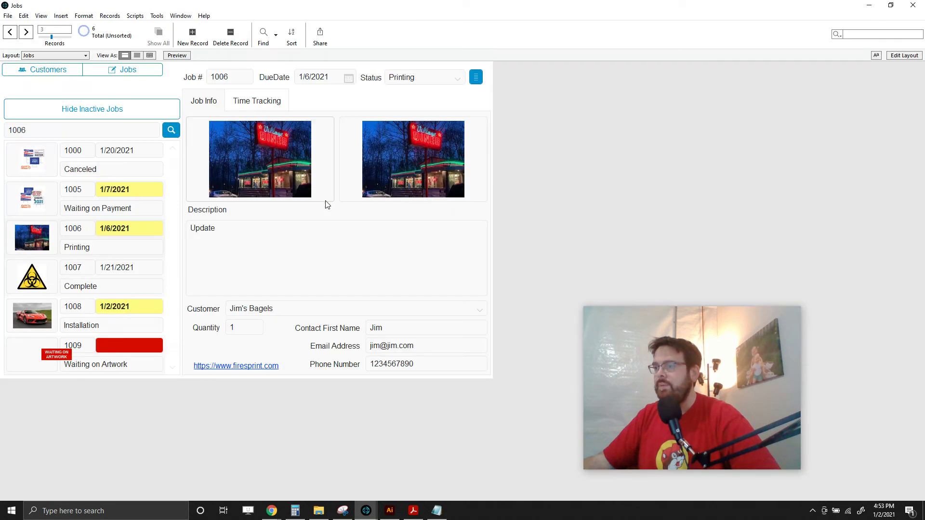
pyautogui.click(257, 103)
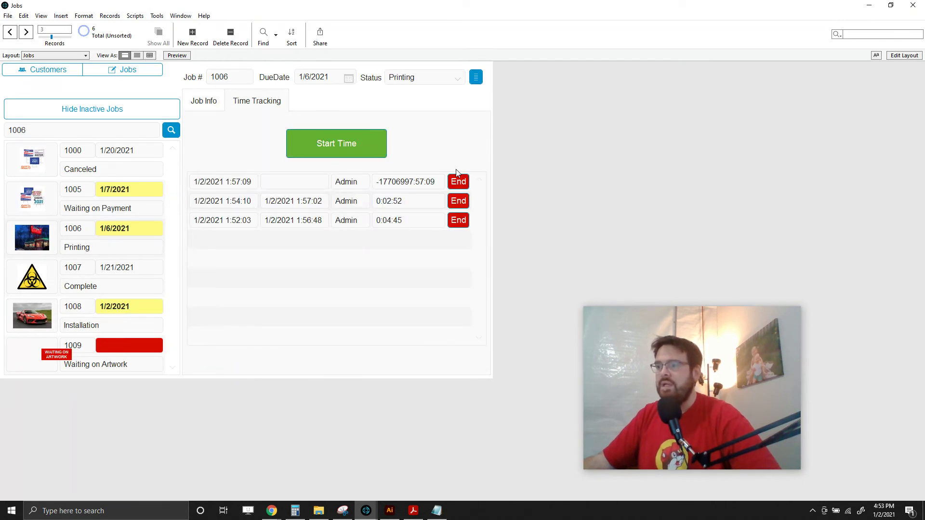
pyautogui.click(458, 186)
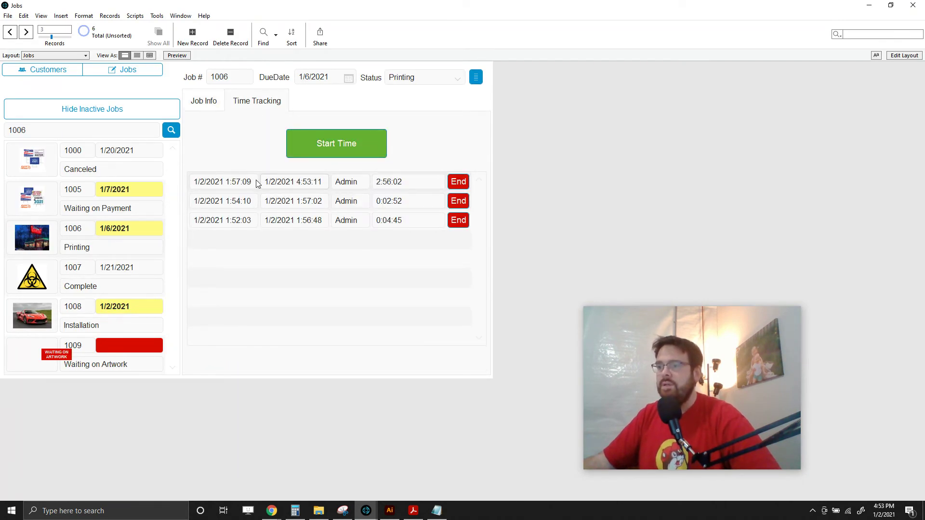
# Start a new time entry for the current job, reopen Time Tracking and end that entry
pyautogui.click(355, 152)
pyautogui.click(258, 102)
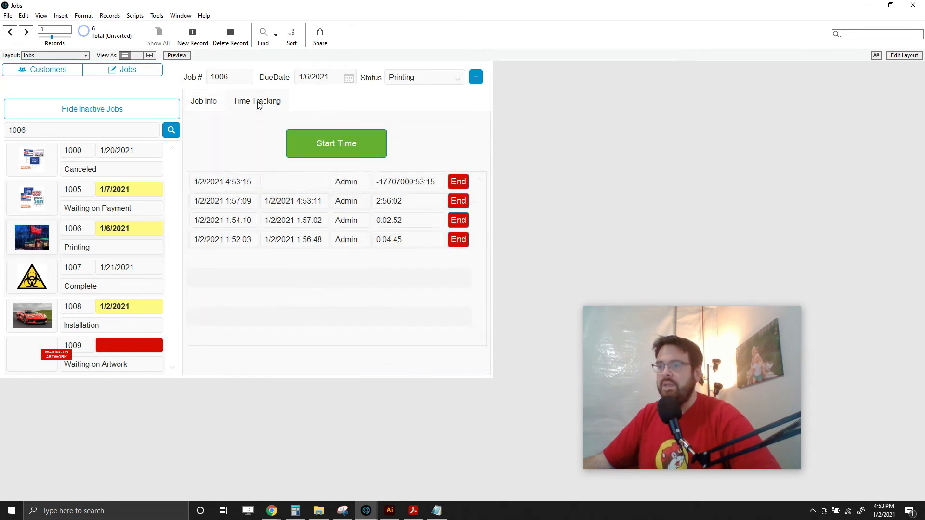
pyautogui.click(460, 183)
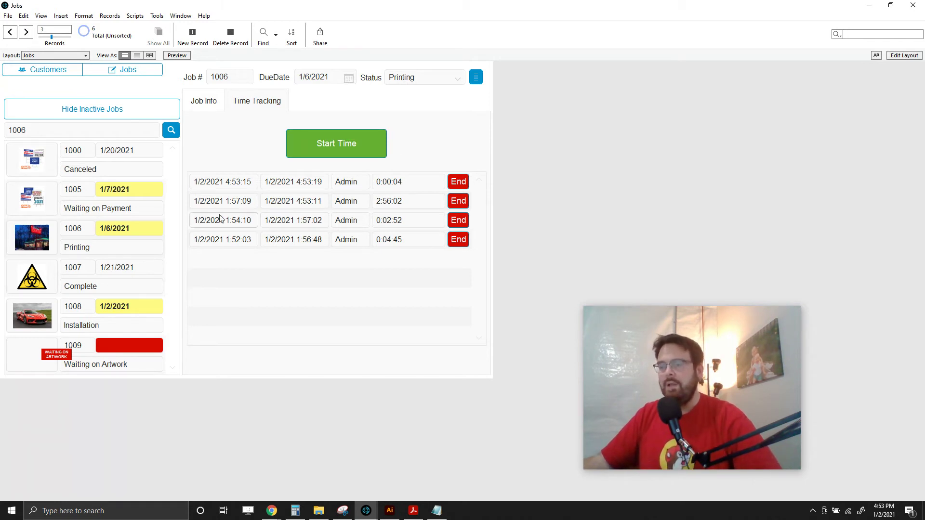
# Start another time entry for the current job and switch between Job Info and Time Tracking to check it
pyautogui.click(215, 103)
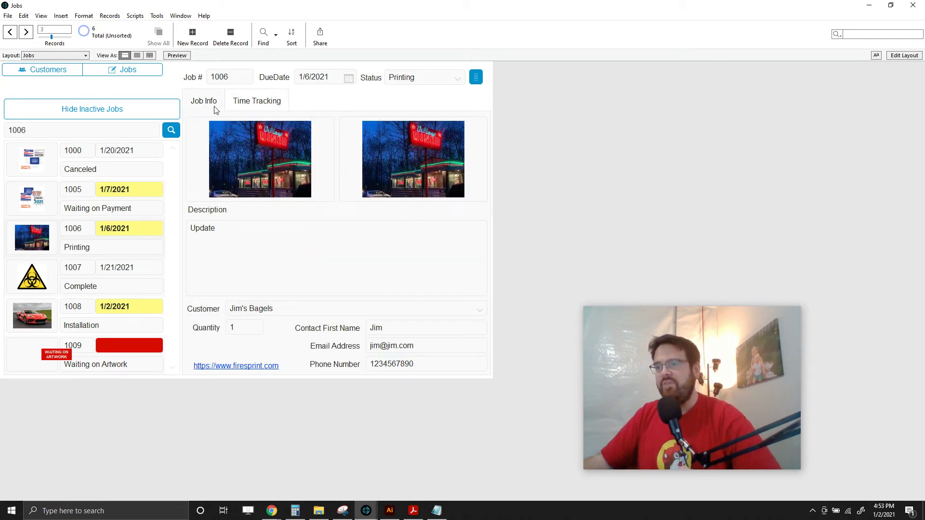
pyautogui.click(263, 102)
pyautogui.click(344, 143)
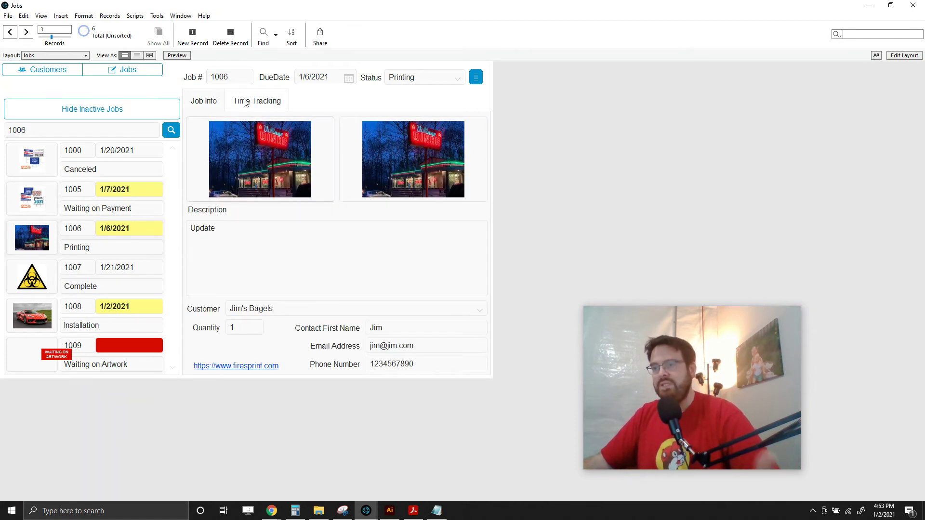
pyautogui.click(259, 104)
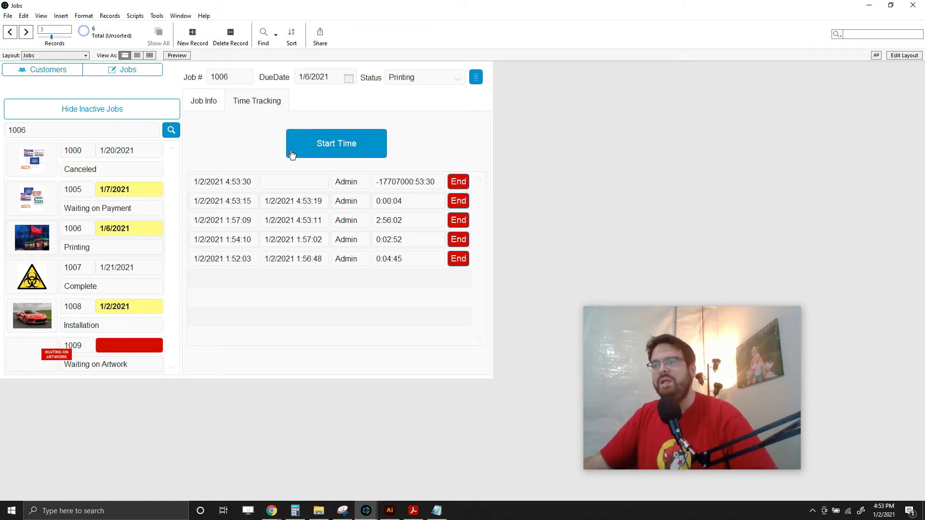
pyautogui.click(217, 107)
pyautogui.click(250, 104)
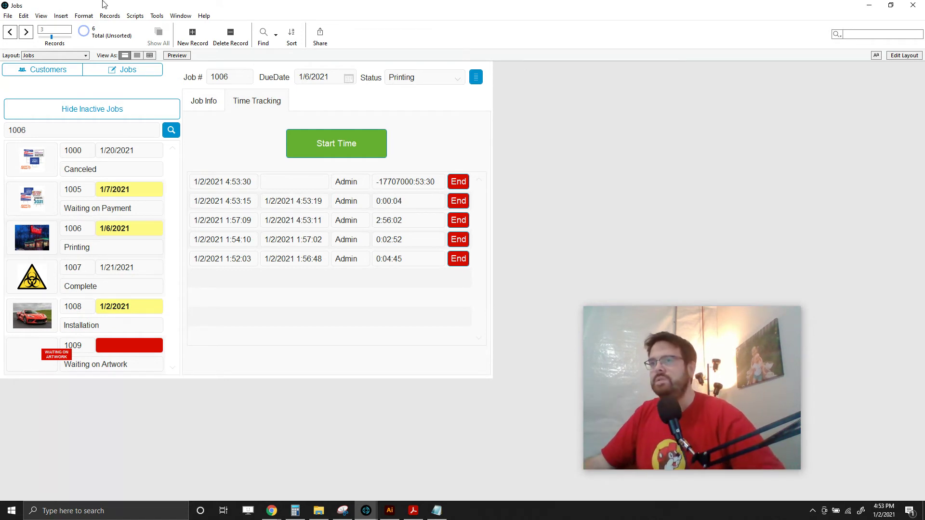
# Open the Start Time Clock script and insert a New Window step above the Go to Layout "TimeLog" step
pyautogui.click(135, 15)
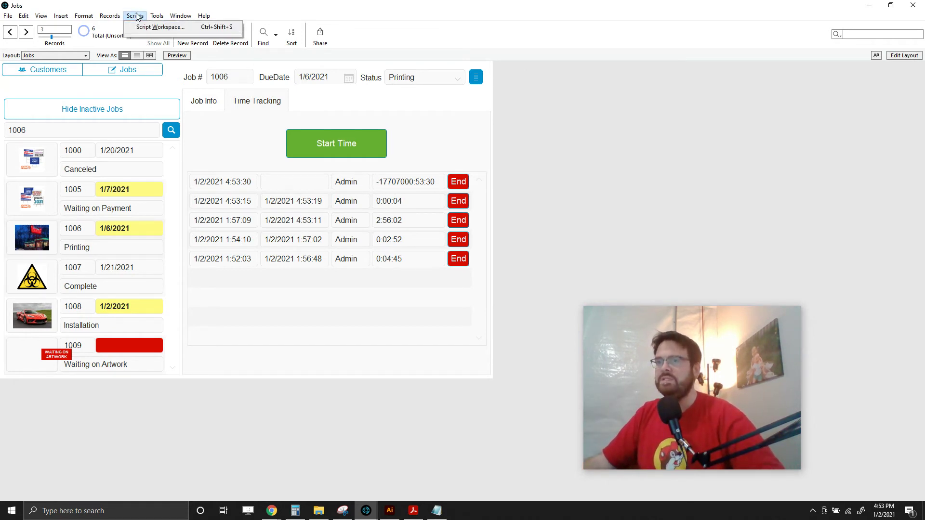
pyautogui.click(144, 27)
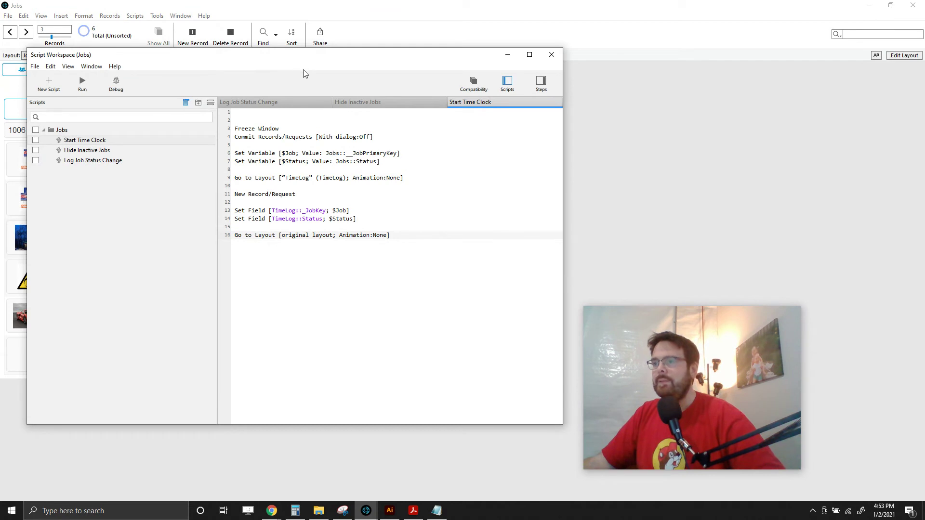
pyautogui.moveTo(410, 60); pyautogui.dragTo(504, 46)
pyautogui.click(390, 107)
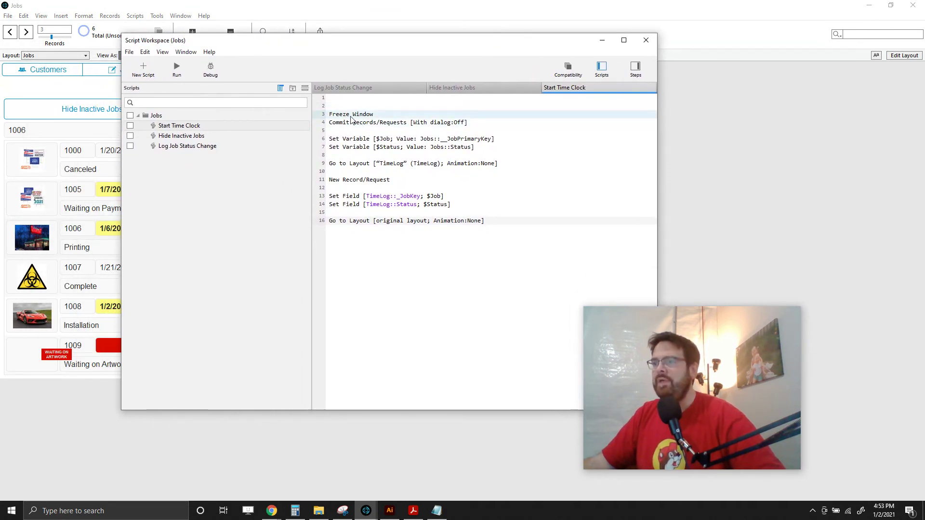
pyautogui.click(338, 163)
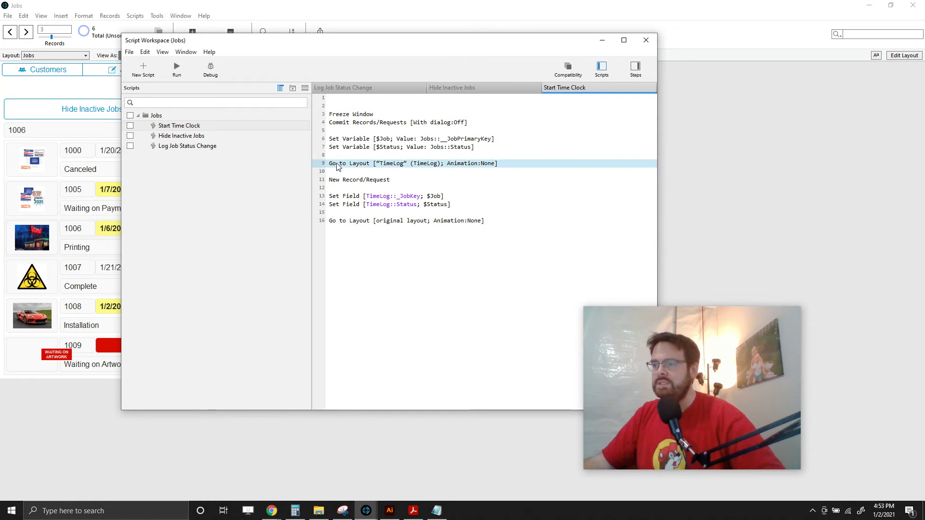
pyautogui.click(340, 157)
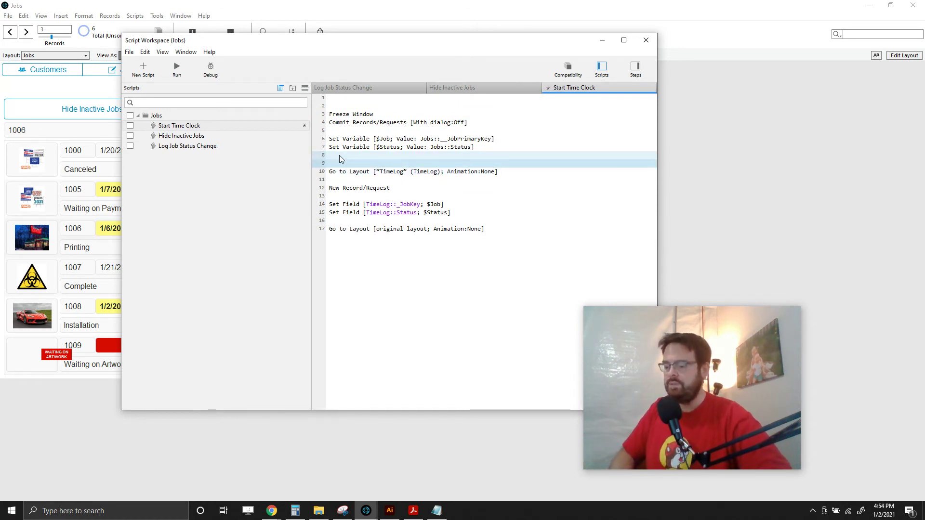
pyautogui.write('New Win')
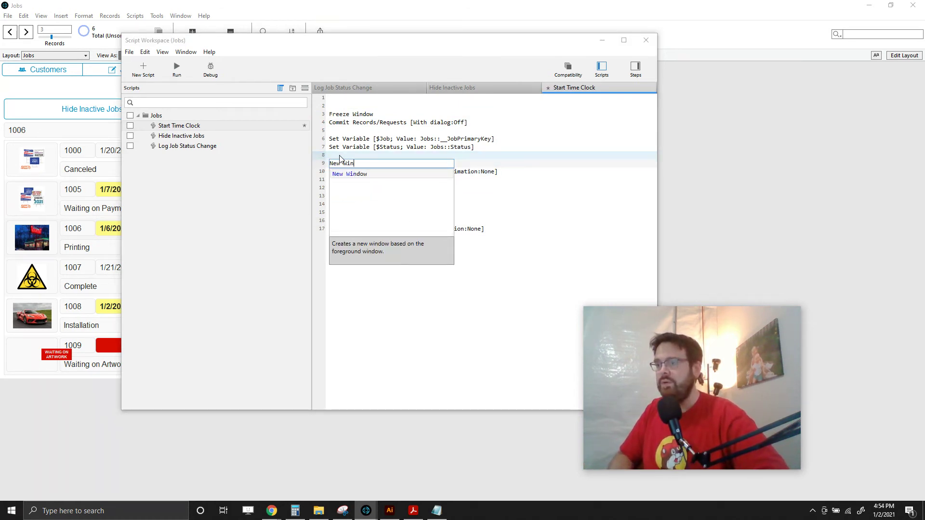
pyautogui.press('Return')
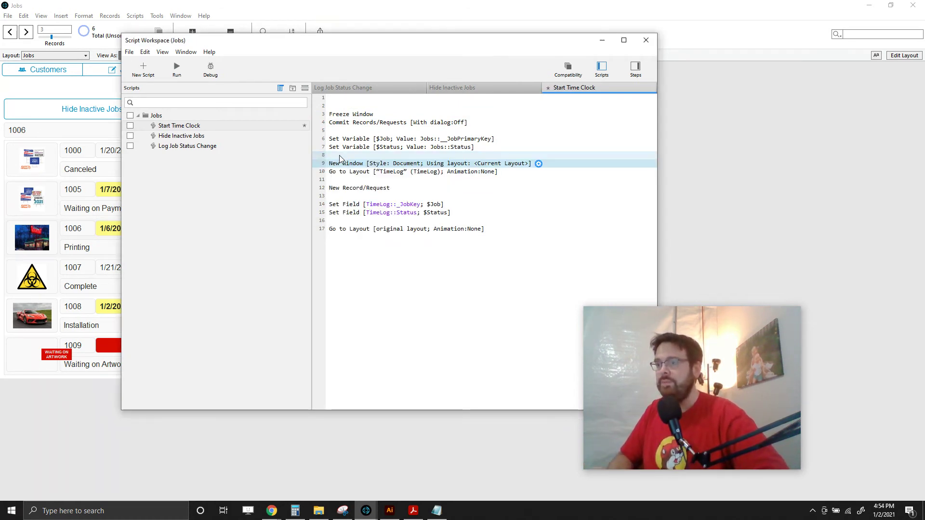
# Open the New Window step's options and make it use the TimeLog layout
pyautogui.click(538, 163)
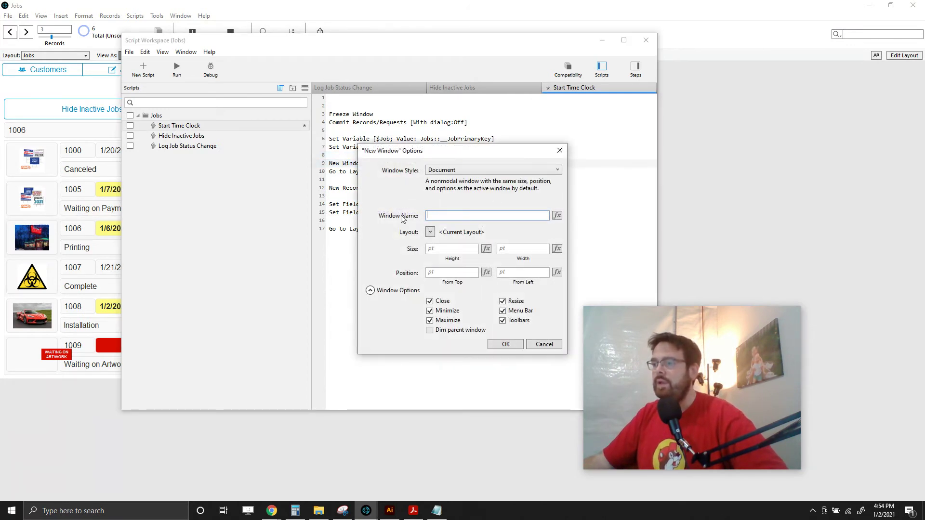
pyautogui.click(431, 232)
pyautogui.click(446, 254)
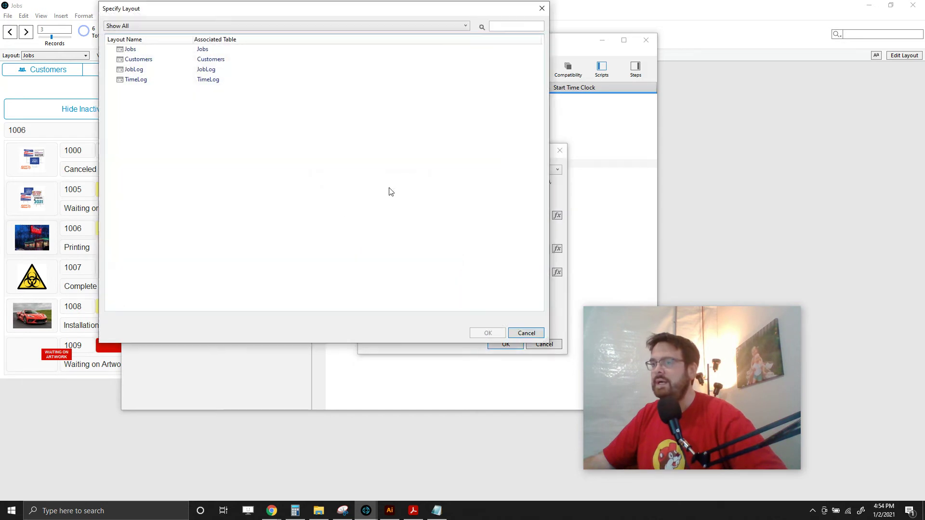
pyautogui.click(136, 80)
pyautogui.click(486, 334)
# Set the new window's name to get (ScriptName) and confirm the New Window options
pyautogui.click(453, 215)
pyautogui.write('get (Scir')
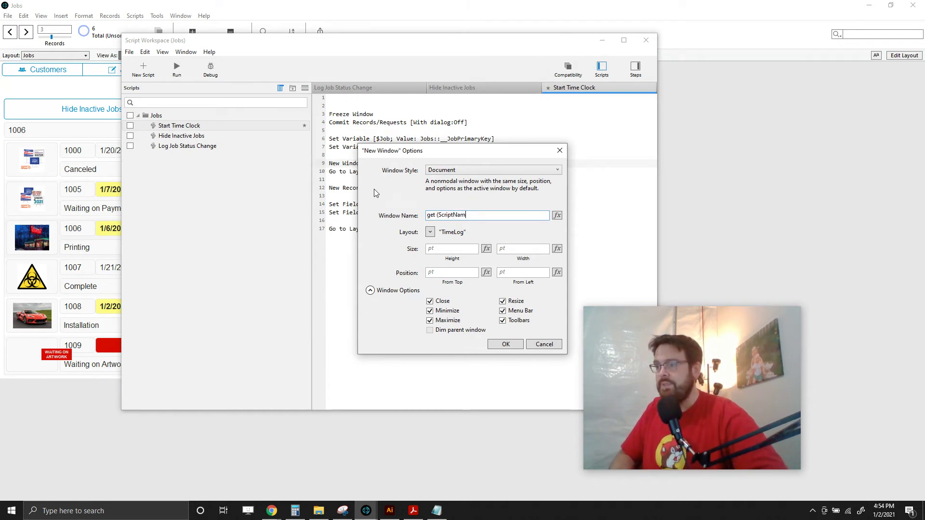
pyautogui.moveTo(442, 218); pyautogui.dragTo(479, 217)
pyautogui.click(480, 219)
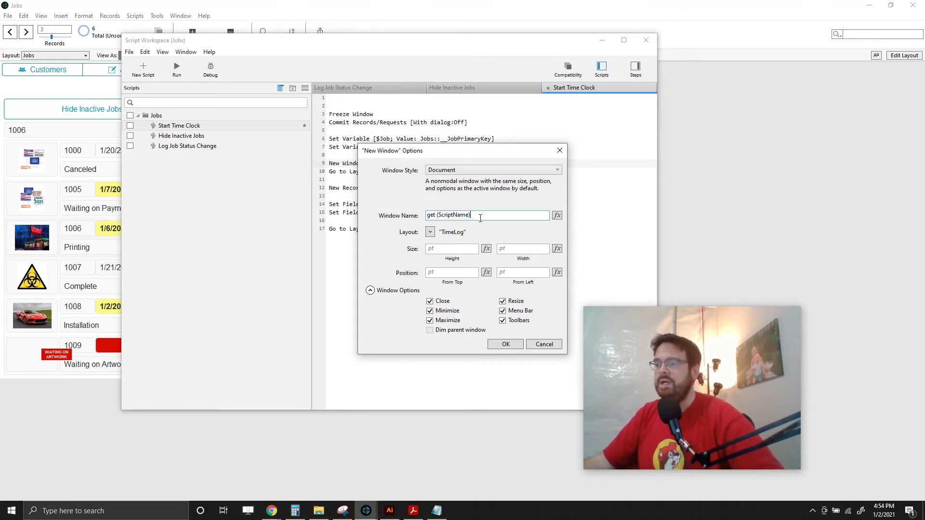
pyautogui.moveTo(475, 157); pyautogui.dragTo(225, 114)
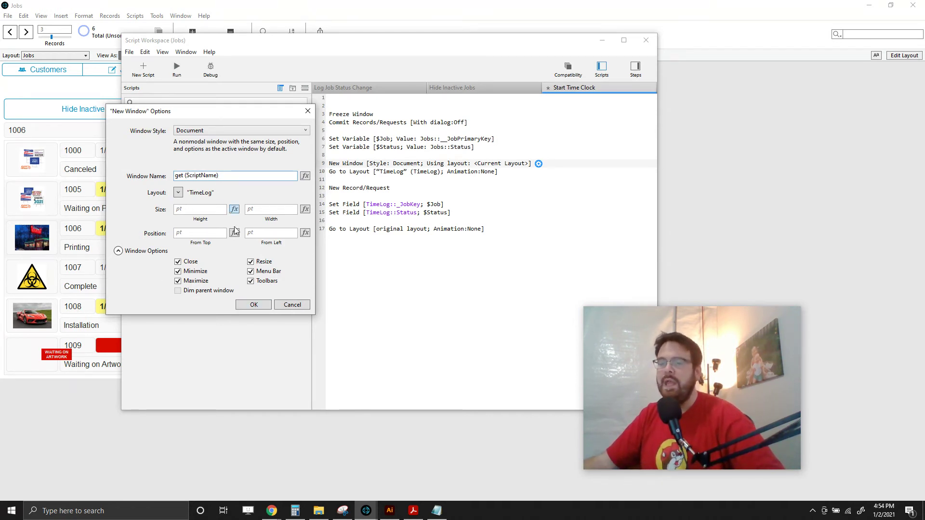
pyautogui.click(250, 305)
pyautogui.click(246, 307)
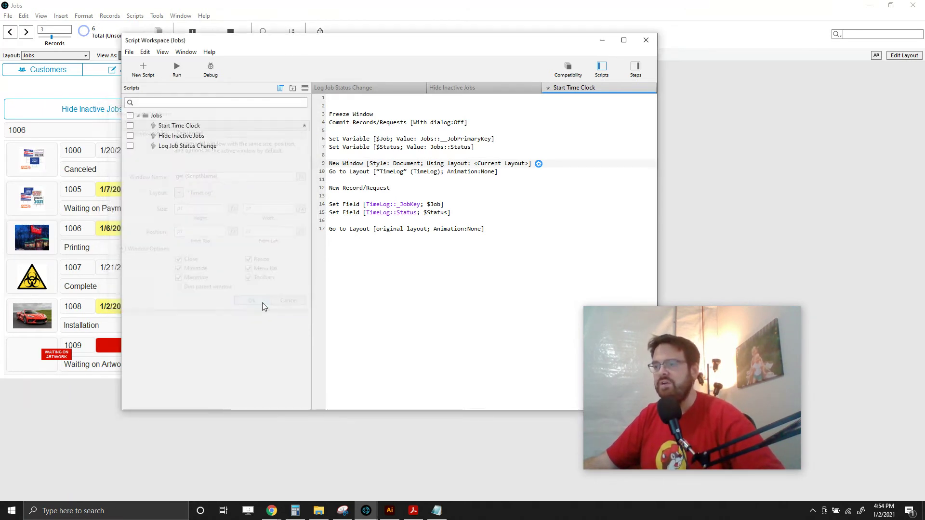
# Delete the Go to Layout "TimeLog" step below the New Window step
pyautogui.click(347, 172)
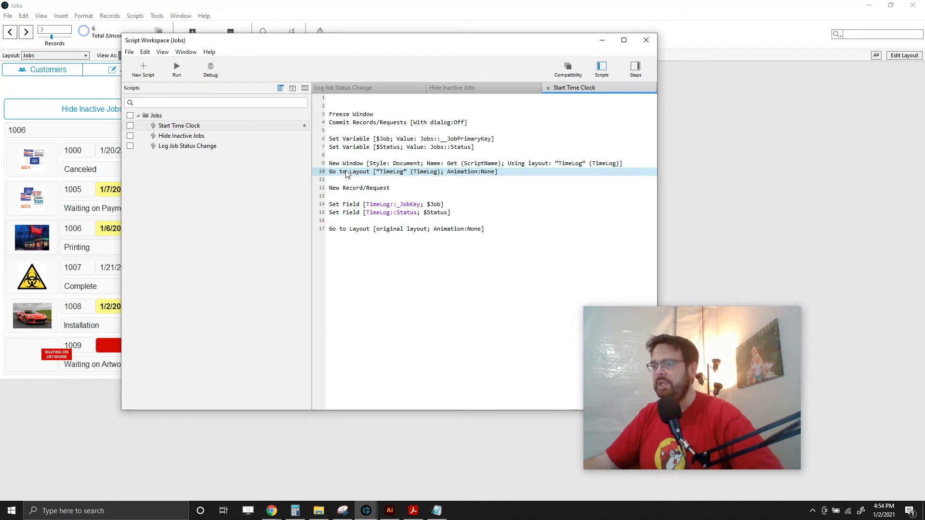
pyautogui.press('Delete')
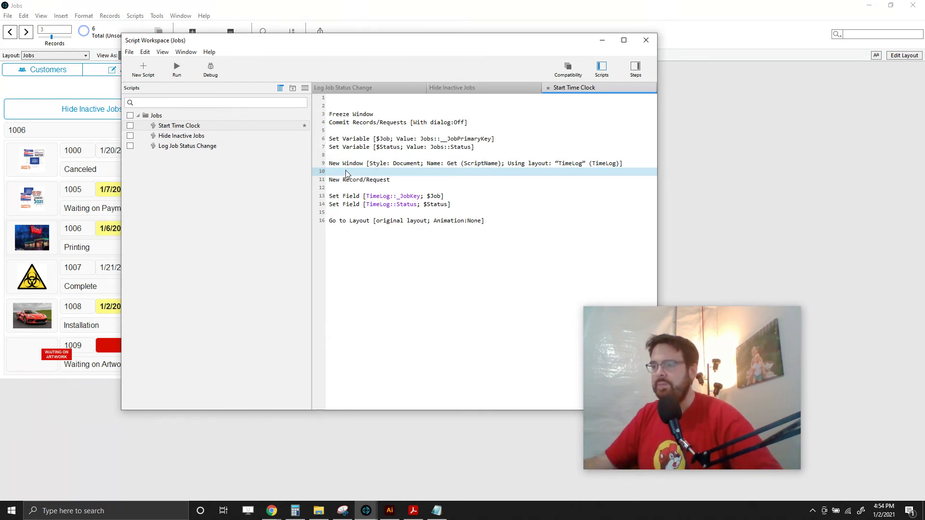
pyautogui.click(348, 166)
# Replace the final Go to Layout [original layout] step with a Close Window step for the current window
pyautogui.click(360, 220)
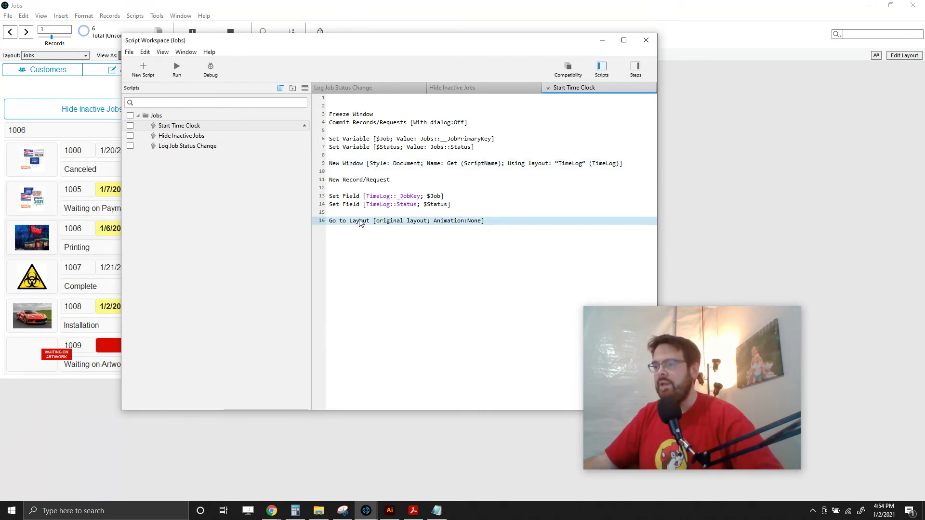
pyautogui.press('Delete')
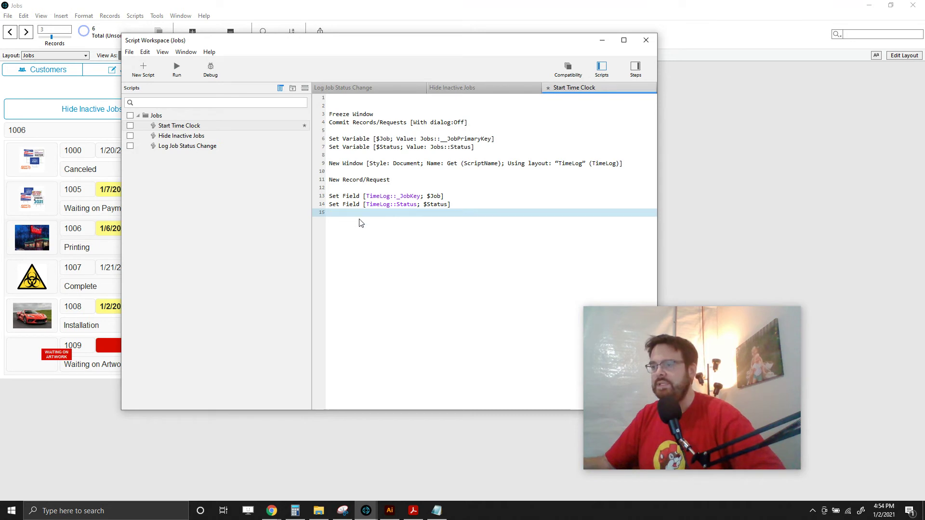
pyautogui.press('Return')
pyautogui.write('Close')
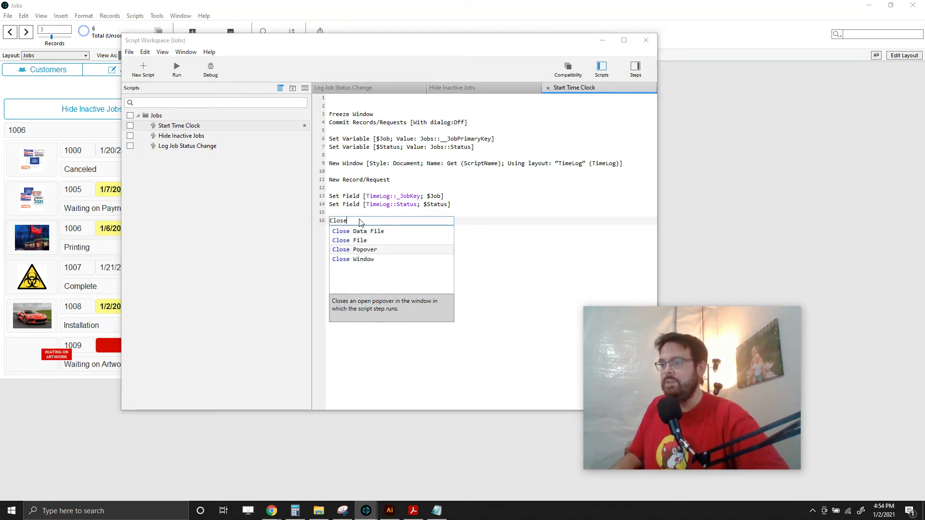
pyautogui.press('Down')
pyautogui.press('Return')
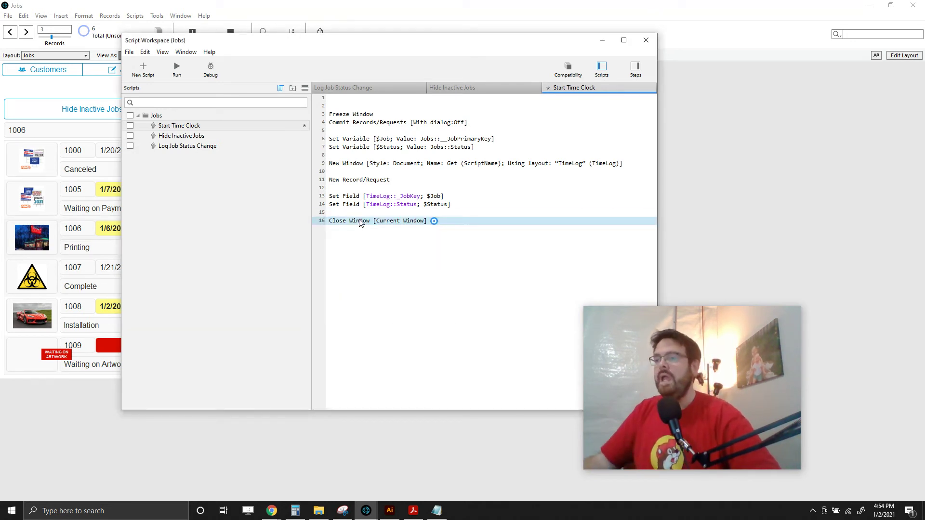
# Review the New Window and Close Window steps, save the Start Time Clock script and dismiss the Script Workspace
pyautogui.click(359, 171)
pyautogui.moveTo(246, 45); pyautogui.dragTo(413, 92)
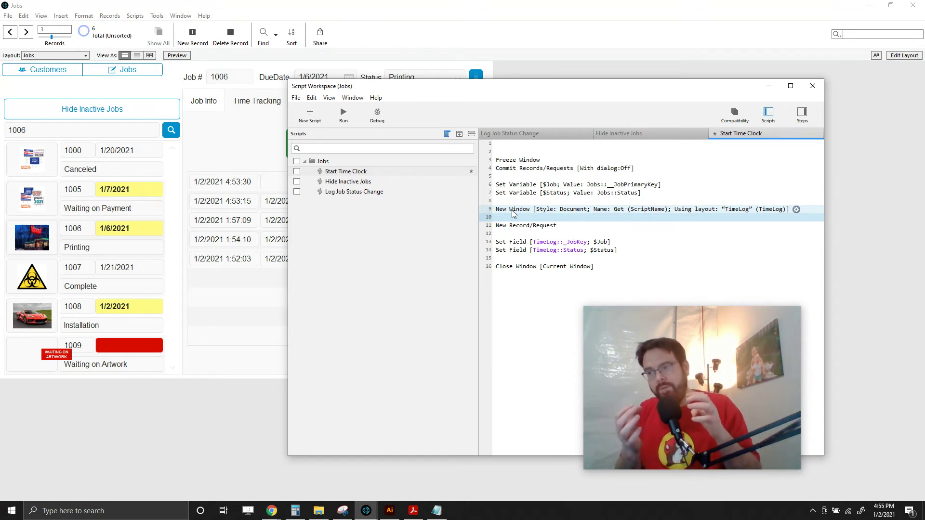
pyautogui.click(530, 268)
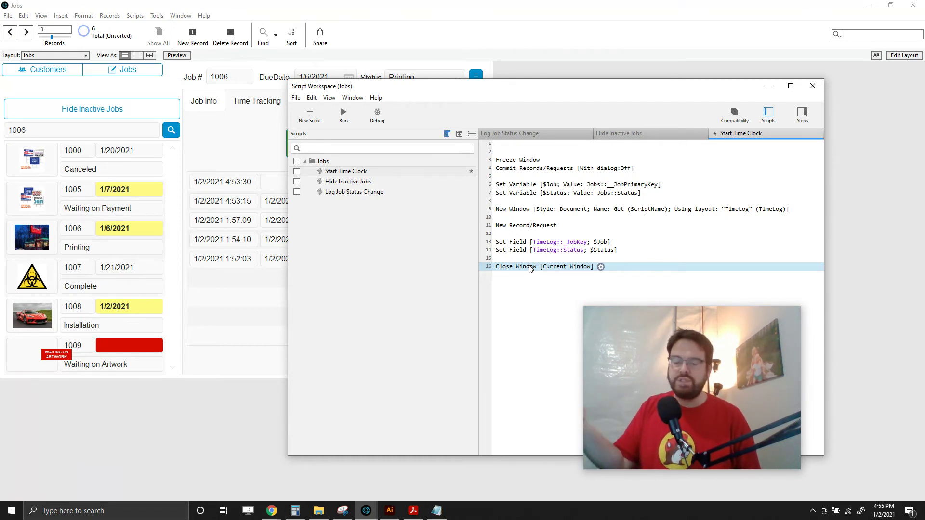
pyautogui.click(519, 288)
pyautogui.hotkey('ctrl', 's')
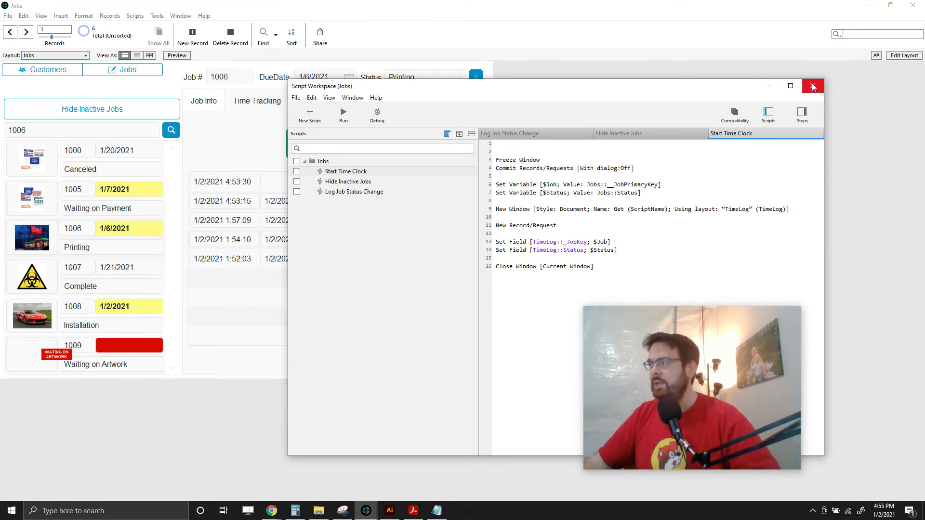
pyautogui.click(769, 85)
# Open the Script Debugger, narrow its window and place it beside the job's time tracking list
pyautogui.click(157, 16)
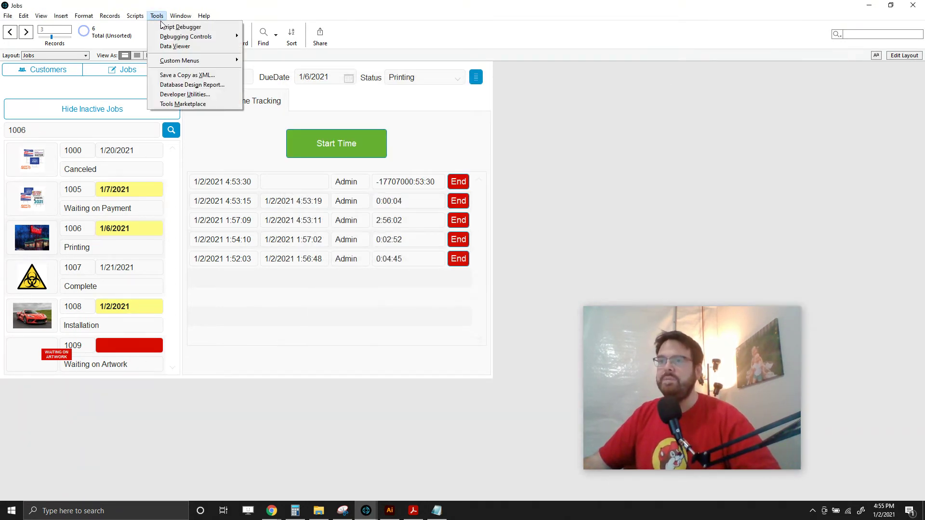
pyautogui.click(174, 27)
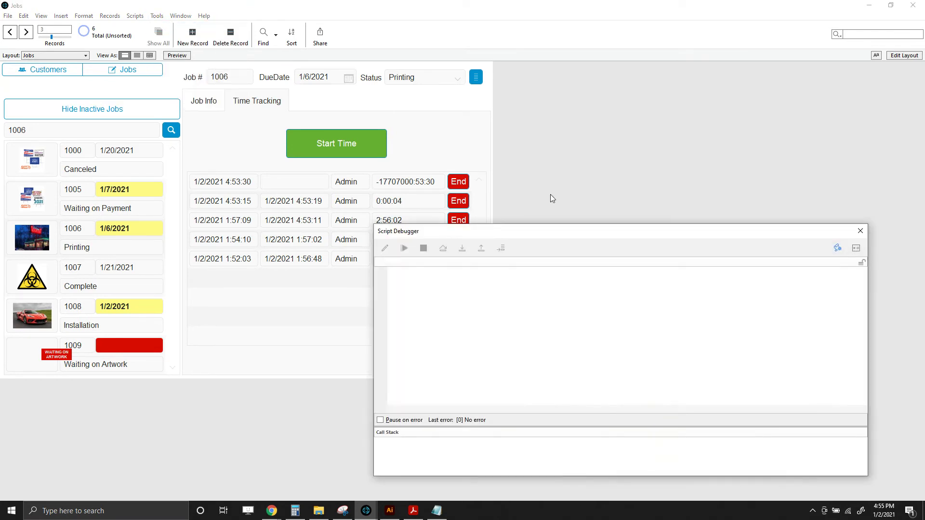
pyautogui.moveTo(868, 285); pyautogui.dragTo(740, 284)
pyautogui.moveTo(644, 234); pyautogui.dragTo(807, 58)
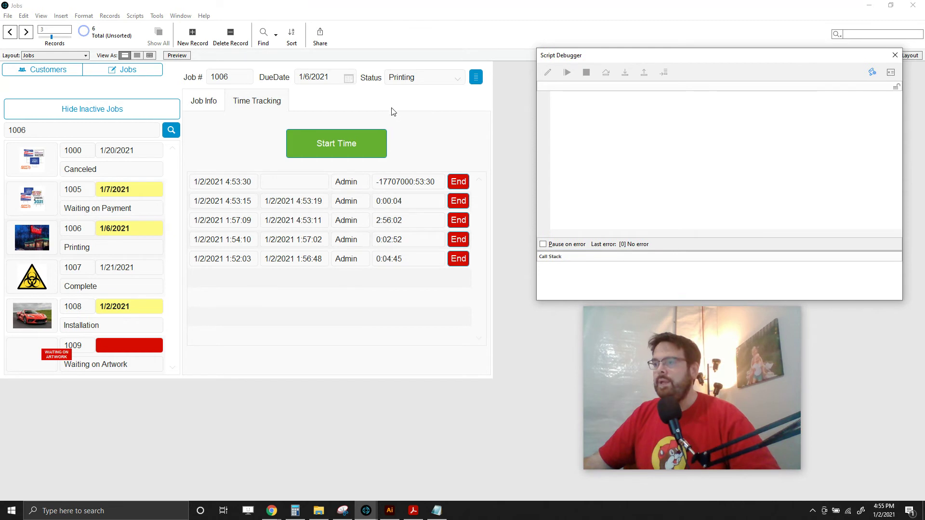
# Start a new time entry for job 1006 and step through Start Time Clock up to the New Window step
pyautogui.click(356, 151)
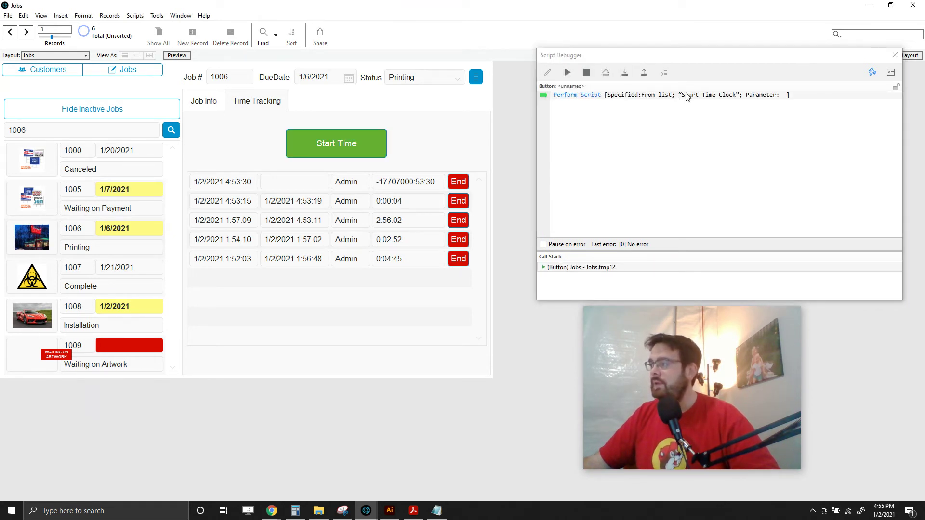
pyautogui.click(624, 74)
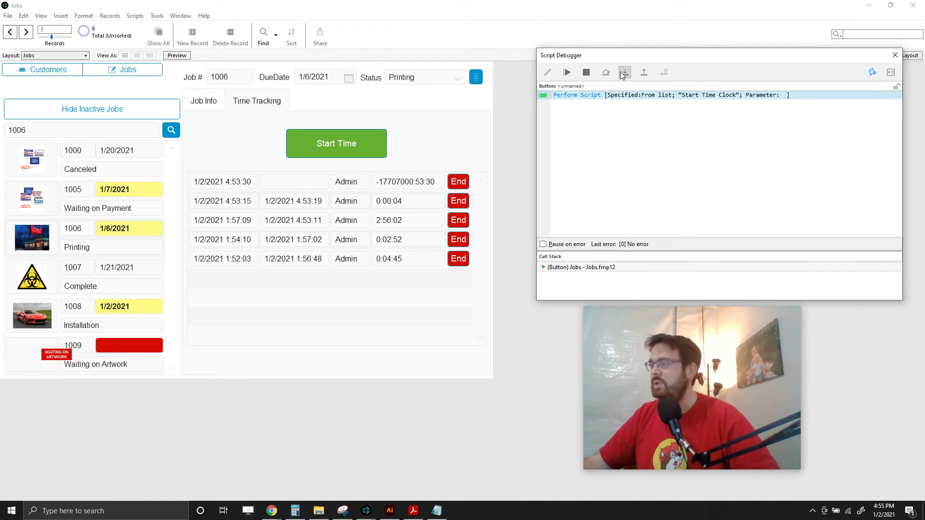
pyautogui.click(624, 73)
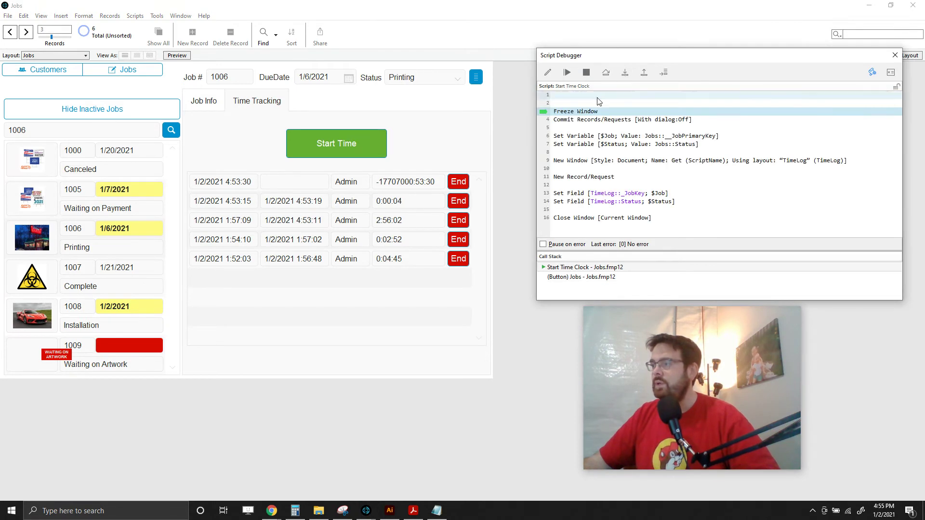
pyautogui.click(625, 73)
pyautogui.click(625, 73)
pyautogui.click(626, 73)
pyautogui.click(626, 73)
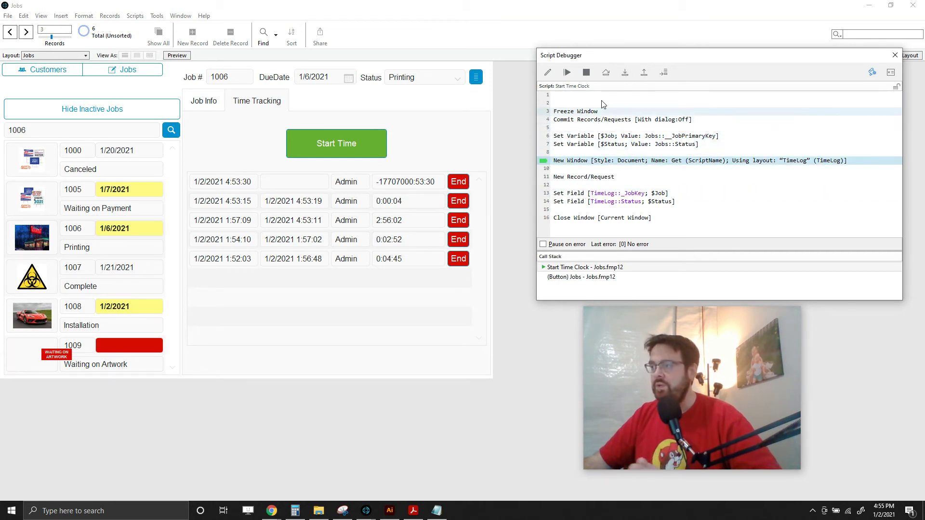
# Step through the rest of Start Time Clock, from New Window through Close Window
pyautogui.click(627, 72)
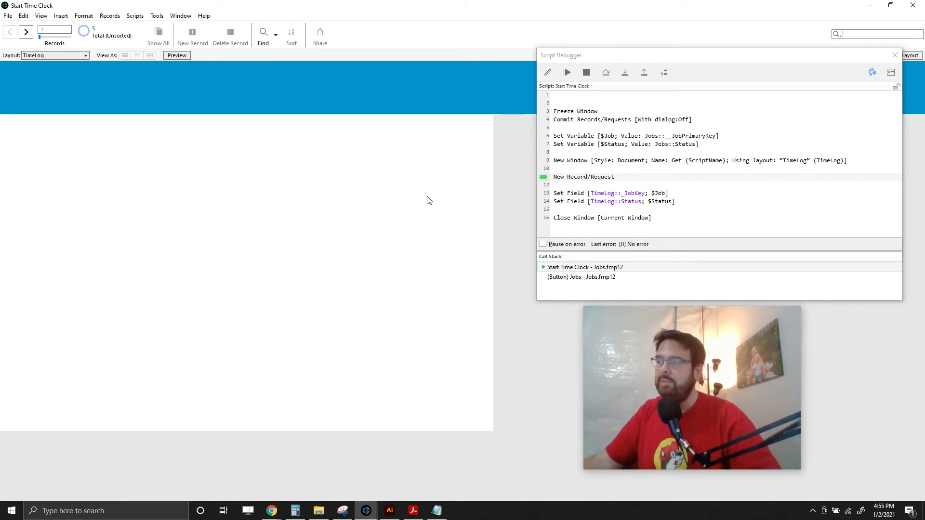
pyautogui.click(627, 76)
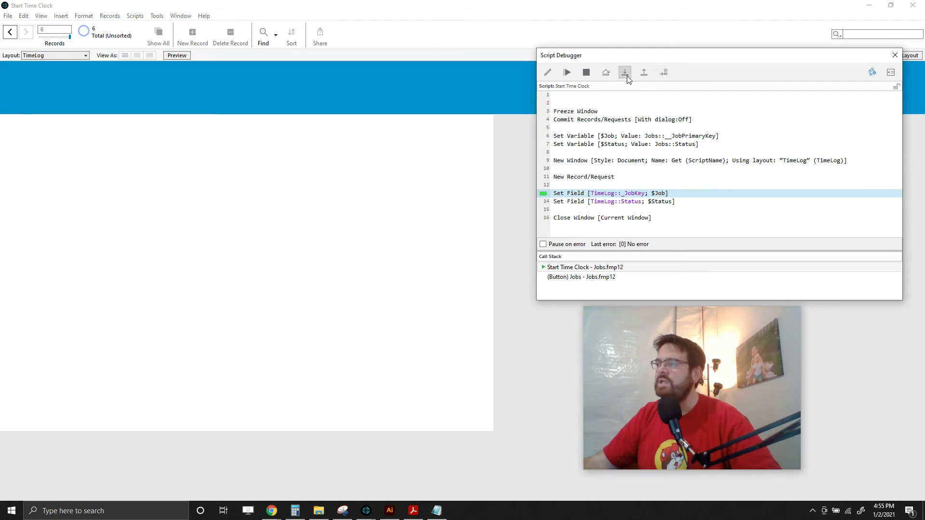
pyautogui.click(627, 78)
pyautogui.click(627, 78)
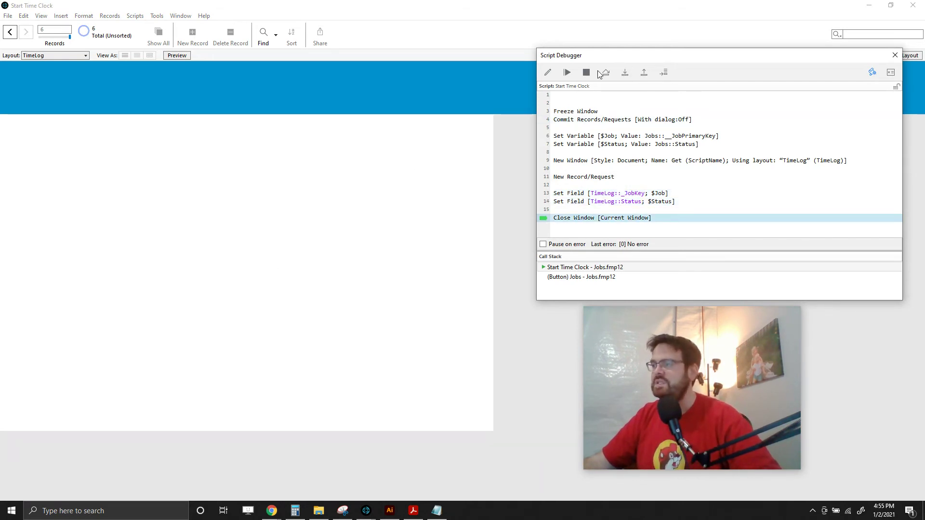
pyautogui.click(625, 73)
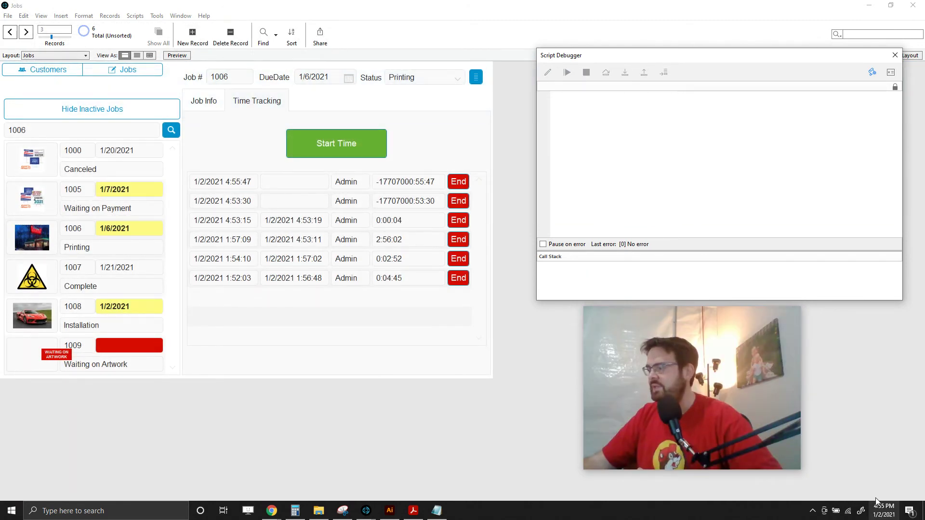
# End the newest time entry by executing the End button's Set Field action in the debugger
pyautogui.click(462, 187)
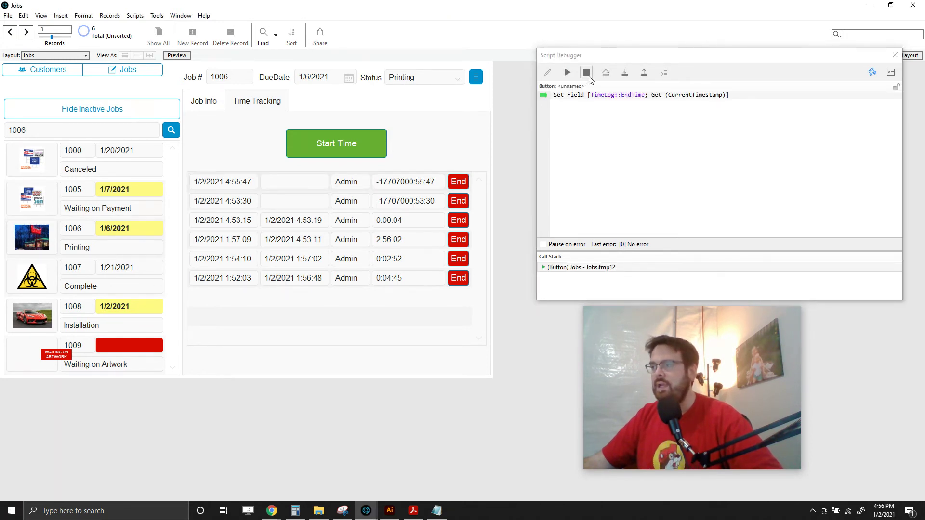
pyautogui.click(626, 74)
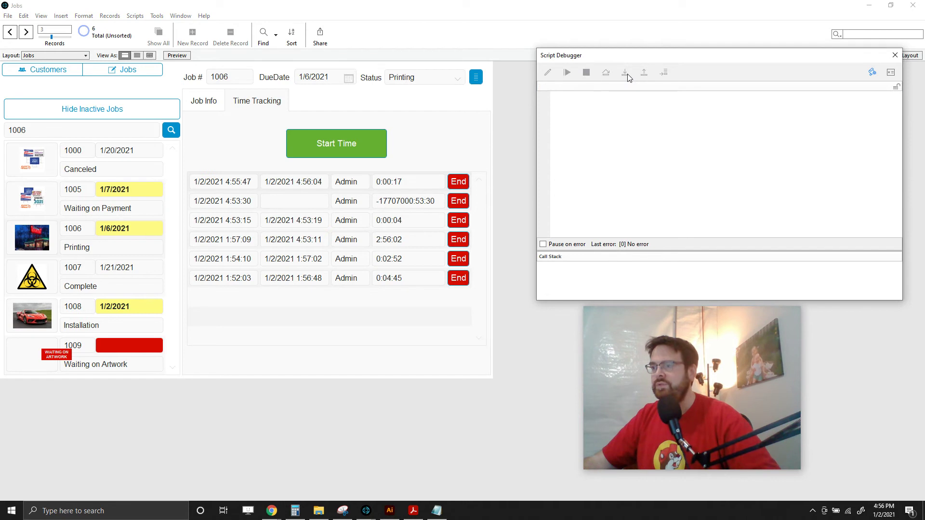
# Close the Script Debugger, end the open time entry started at 4:53:30 and return to the Time Tracking tab
pyautogui.click(896, 54)
pyautogui.click(455, 203)
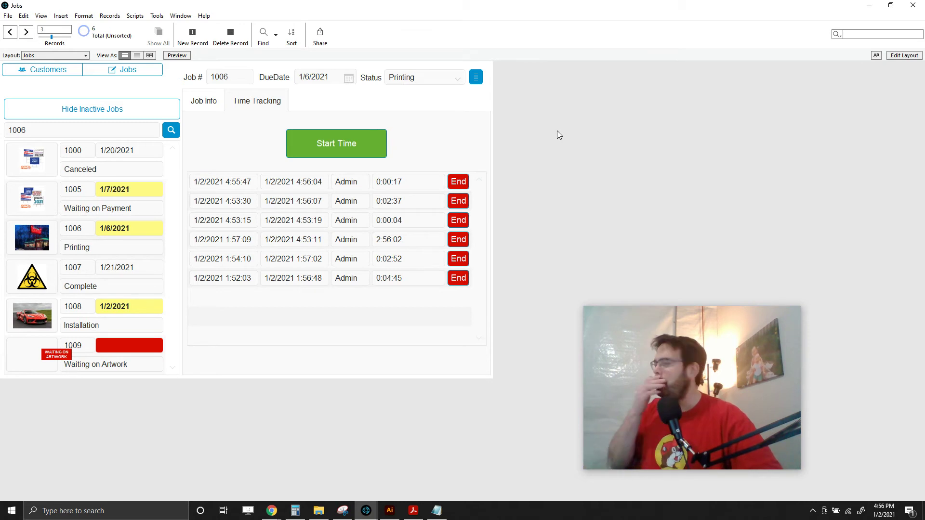
pyautogui.click(215, 102)
pyautogui.click(248, 101)
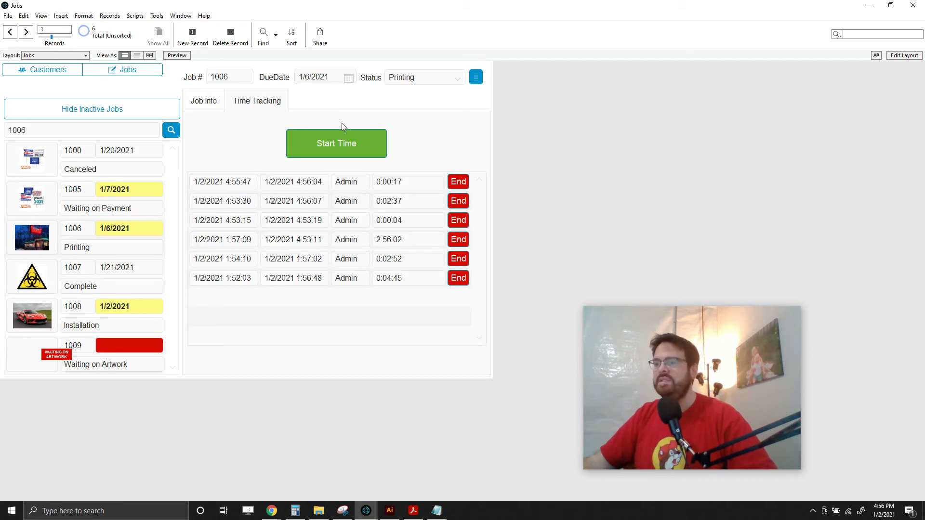
# Start and end a new time entry for job 1006, and re-end the entry started at 1:54:10
pyautogui.click(325, 152)
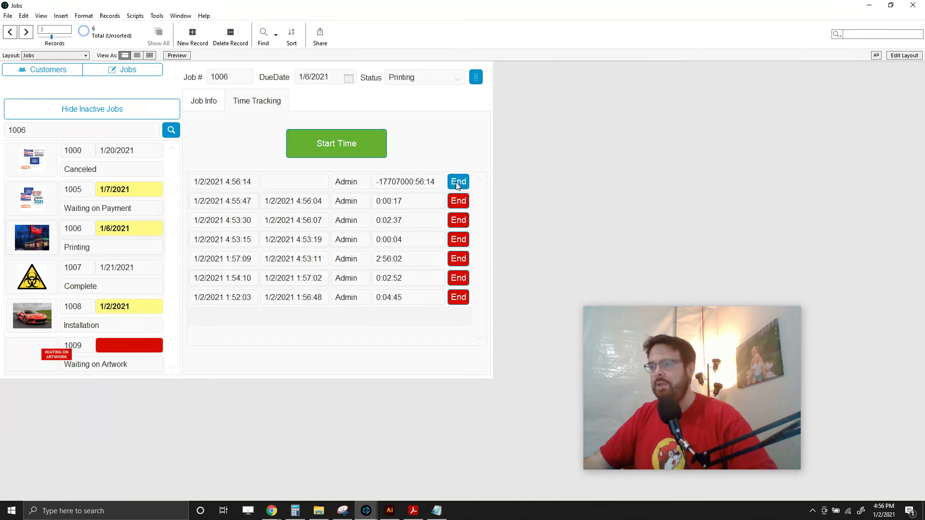
pyautogui.click(457, 184)
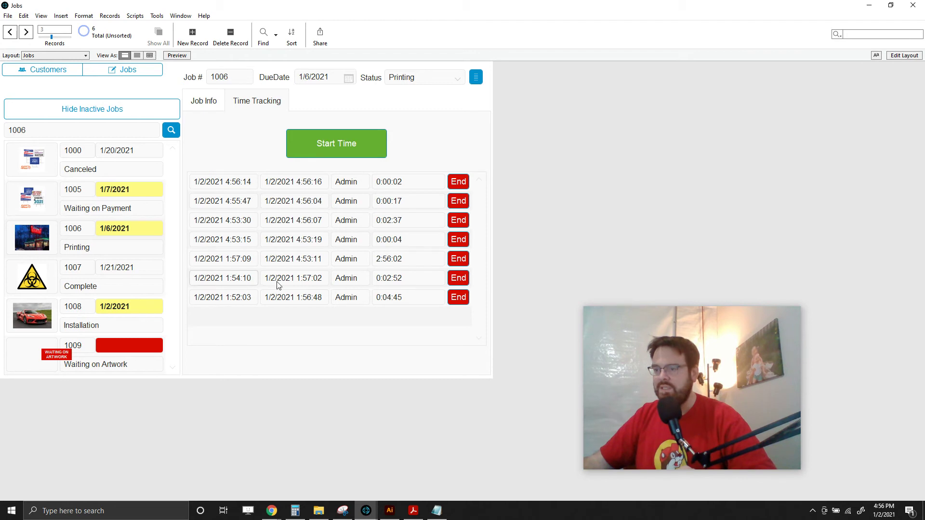
pyautogui.click(458, 279)
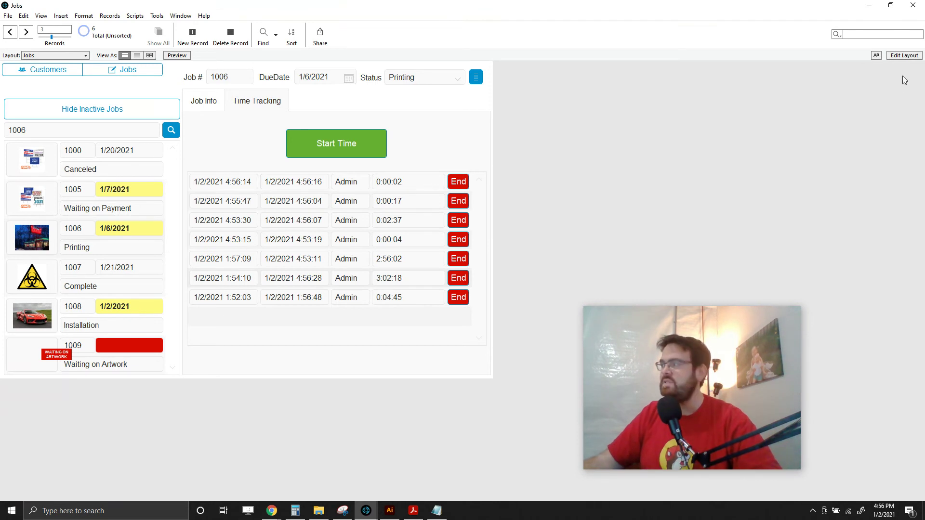
# Edit the layout to add a "Start Time" label above the creation timestamp column and move the Start Time button slightly up
pyautogui.click(904, 56)
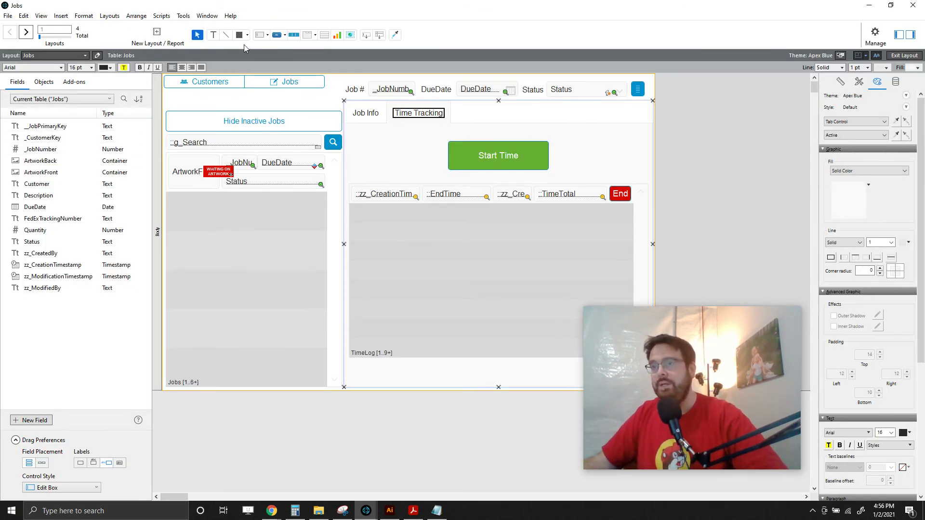
pyautogui.click(213, 35)
pyautogui.click(370, 177)
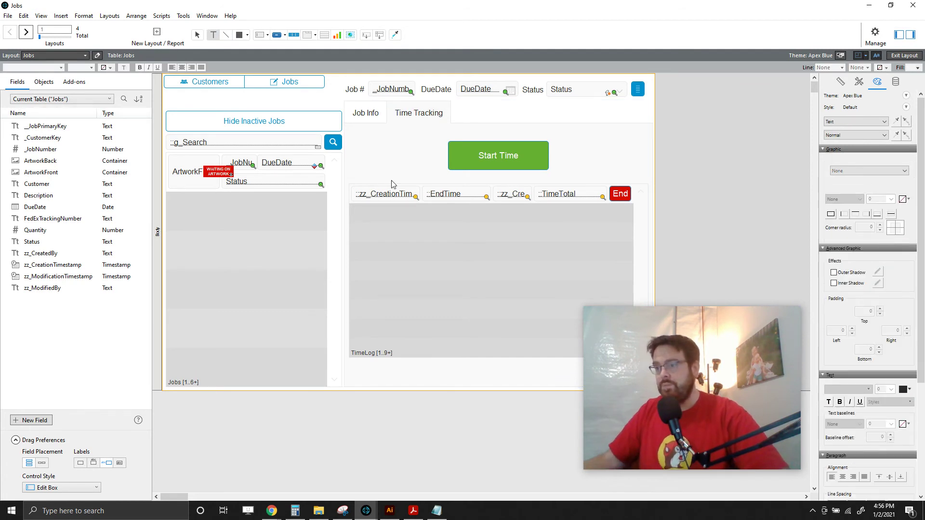
pyautogui.write('Start Time')
pyautogui.press('Escape')
pyautogui.moveTo(389, 180); pyautogui.dragTo(383, 177)
pyautogui.moveTo(499, 159); pyautogui.dragTo(498, 145)
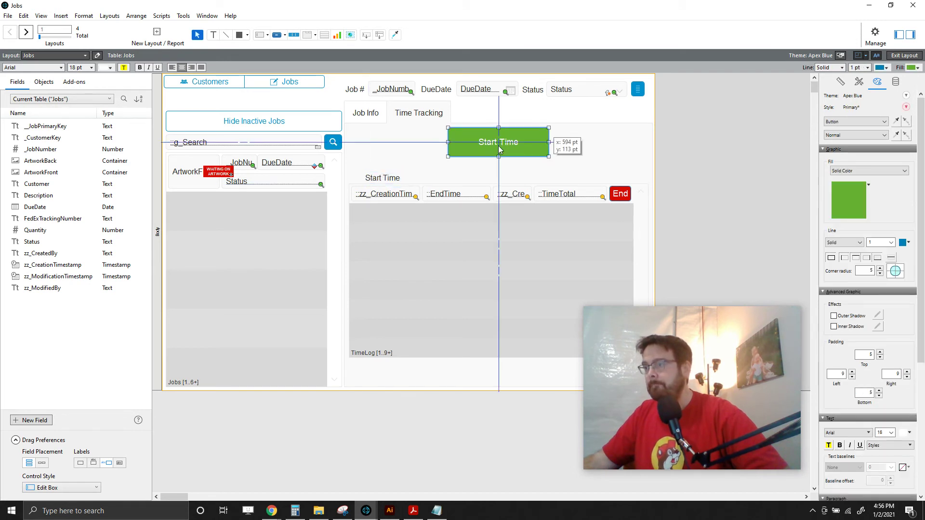
# Duplicate the Start Time label above the EndTime column and change its text to "End Time"
pyautogui.click(400, 179)
pyautogui.moveTo(396, 181); pyautogui.dragTo(456, 186)
pyautogui.doubleClick(454, 178)
pyautogui.doubleClick(454, 178)
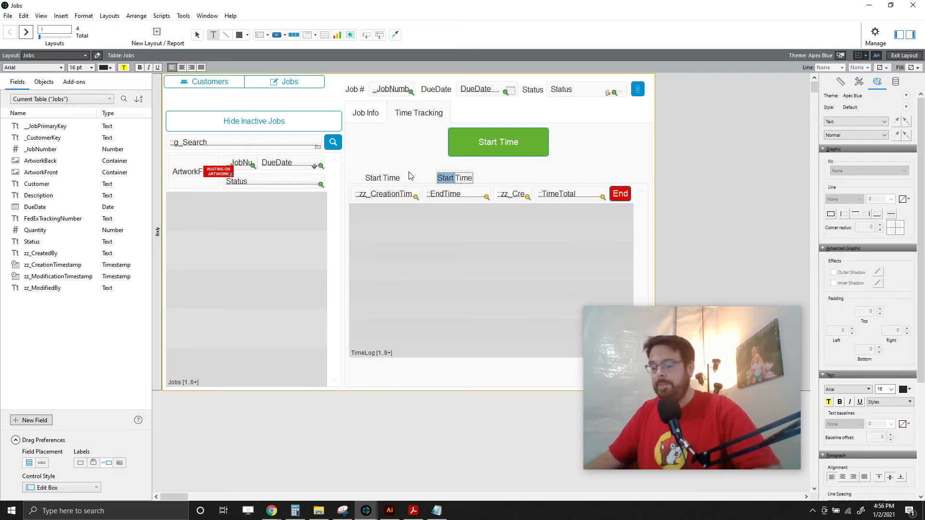
pyautogui.press('BackSpace')
pyautogui.write('End')
pyautogui.press('Escape')
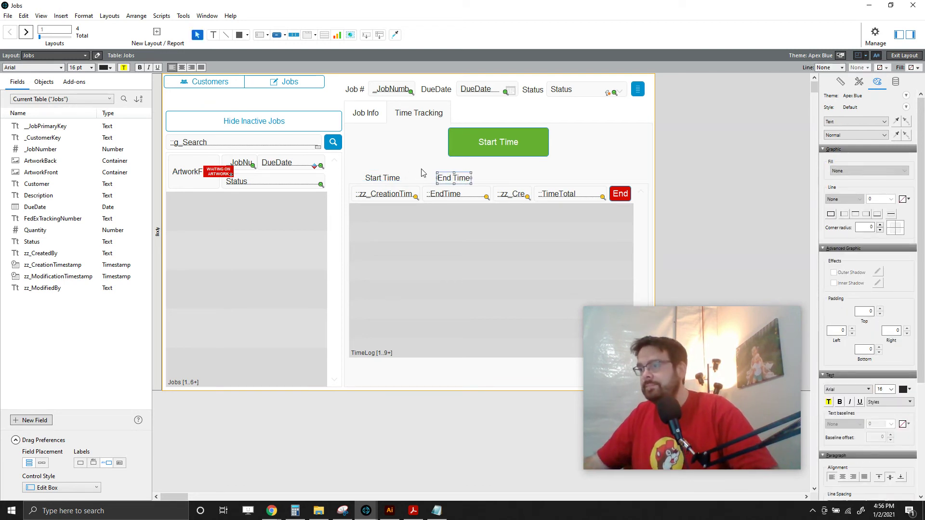
# Duplicate the End Time label above the created-by column and change its text to "User"
pyautogui.moveTo(467, 181); pyautogui.dragTo(571, 186)
pyautogui.doubleClick(511, 182)
pyautogui.write('User')
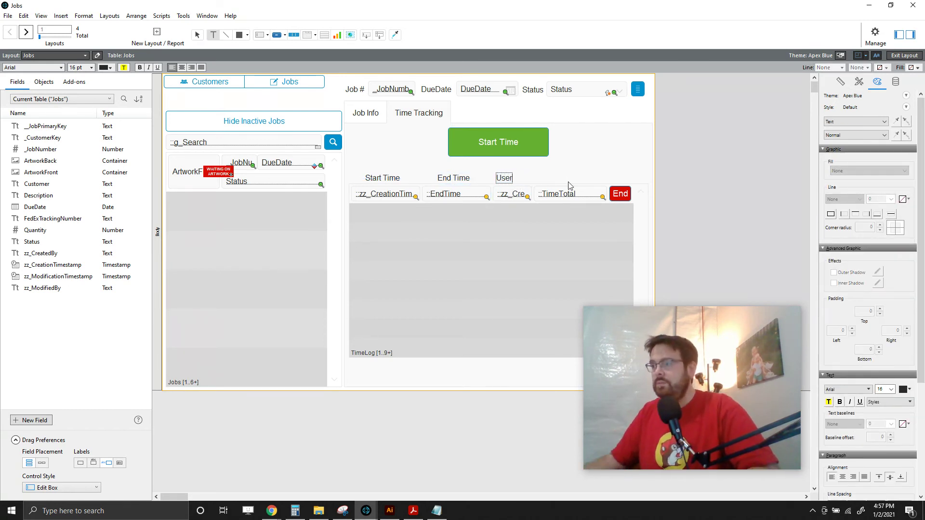
pyautogui.press('Escape')
# Duplicate the User label above the TimeTotal column, change its text to "Total Time" and align it over the column
pyautogui.moveTo(512, 182); pyautogui.dragTo(572, 181)
pyautogui.doubleClick(565, 178)
pyautogui.doubleClick(565, 178)
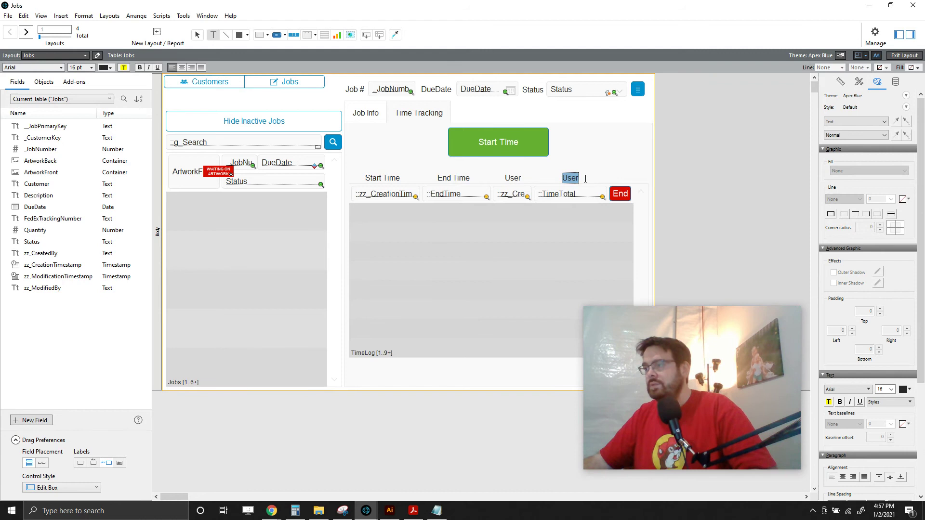
pyautogui.write('Total Time')
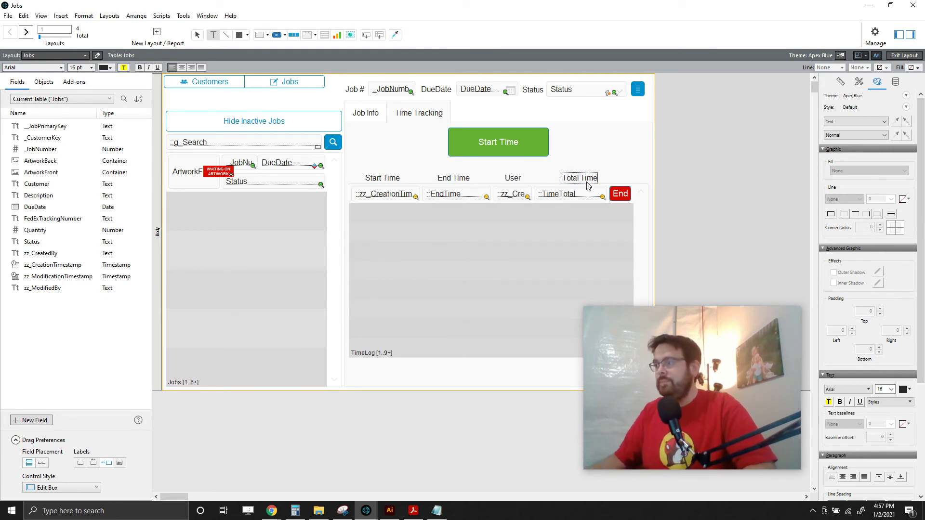
pyautogui.press('Escape')
pyautogui.moveTo(575, 180); pyautogui.dragTo(572, 177)
pyautogui.click(593, 160)
# Place the TimeLog summary field TimeTotal.s below the portal and shorten its label to "Total:"
pyautogui.moveTo(592, 321); pyautogui.dragTo(649, 355)
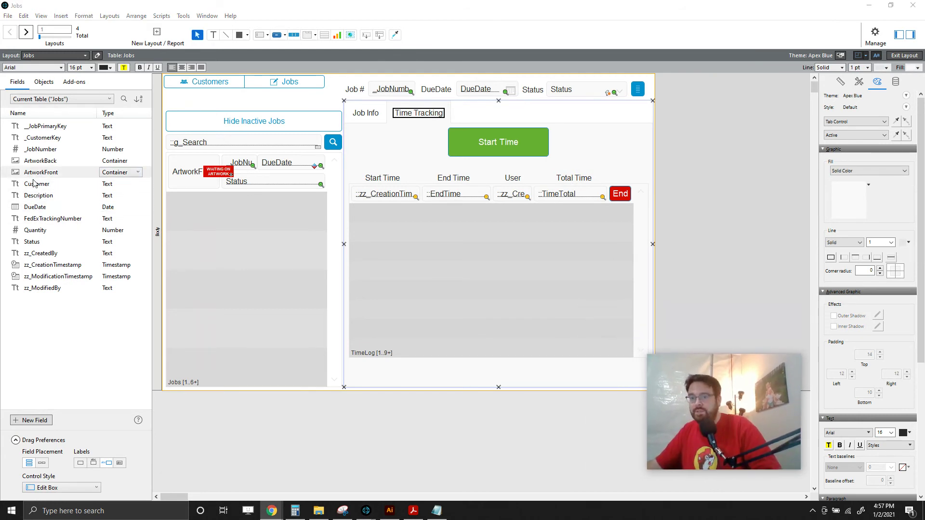
pyautogui.click(46, 103)
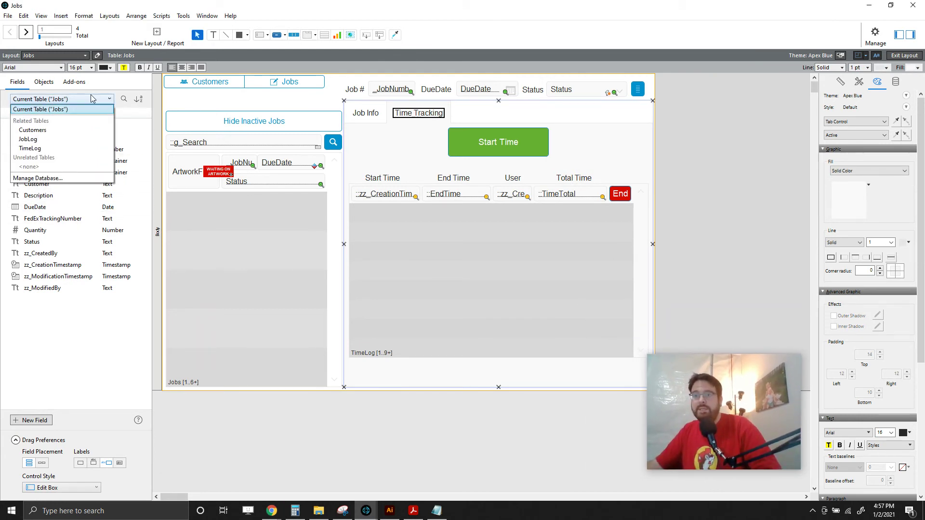
pyautogui.click(34, 149)
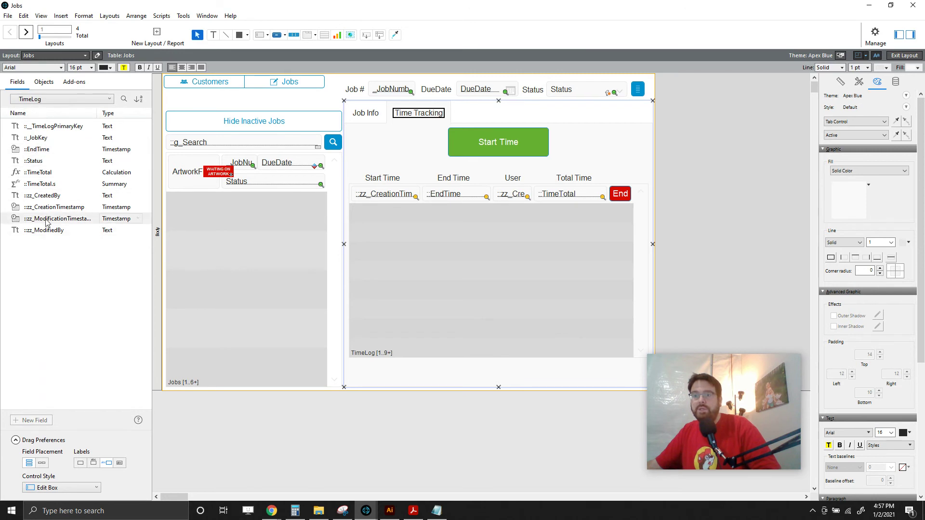
pyautogui.moveTo(39, 187); pyautogui.dragTo(485, 367)
pyautogui.click(682, 299)
pyautogui.doubleClick(539, 372)
pyautogui.press('BackSpace')
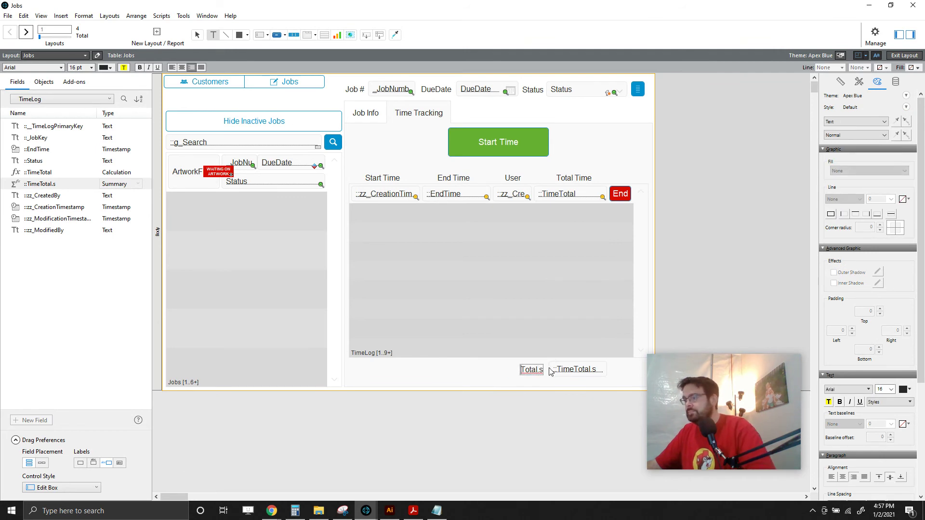
pyautogui.press('BackSpace')
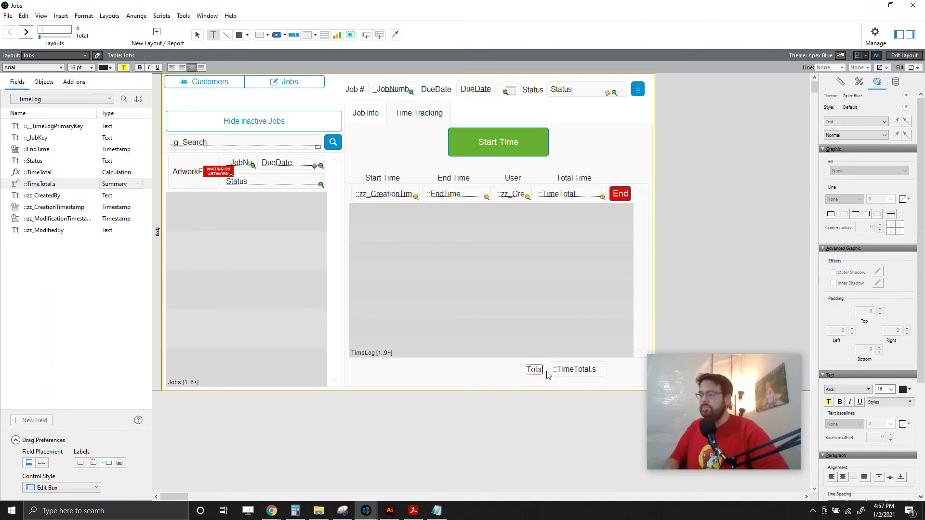
pyautogui.press('Escape')
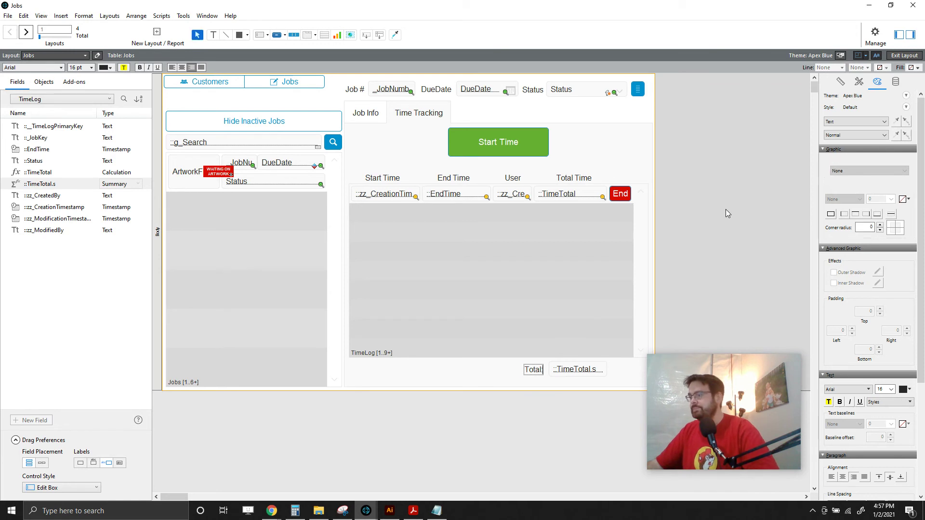
# Exit layout editing, save the layout changes and show the job's Time Tracking tab
pyautogui.click(898, 58)
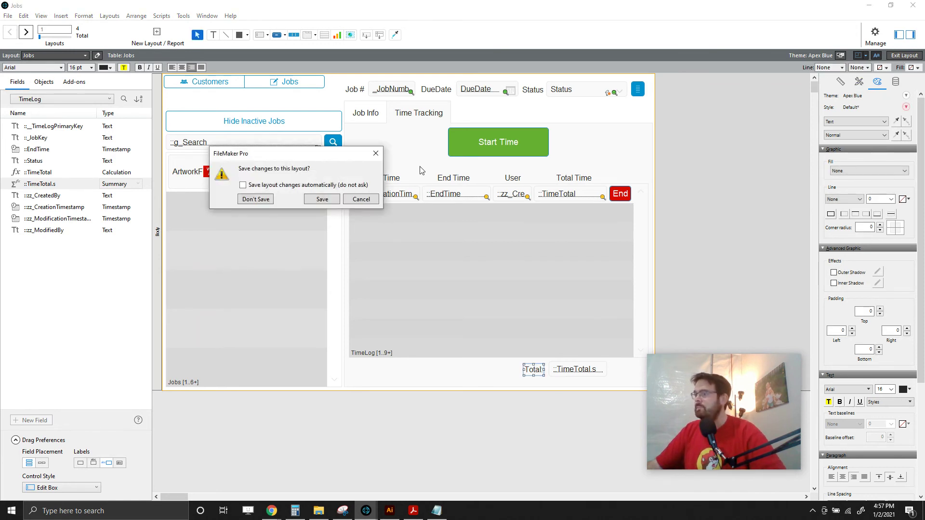
pyautogui.click(322, 199)
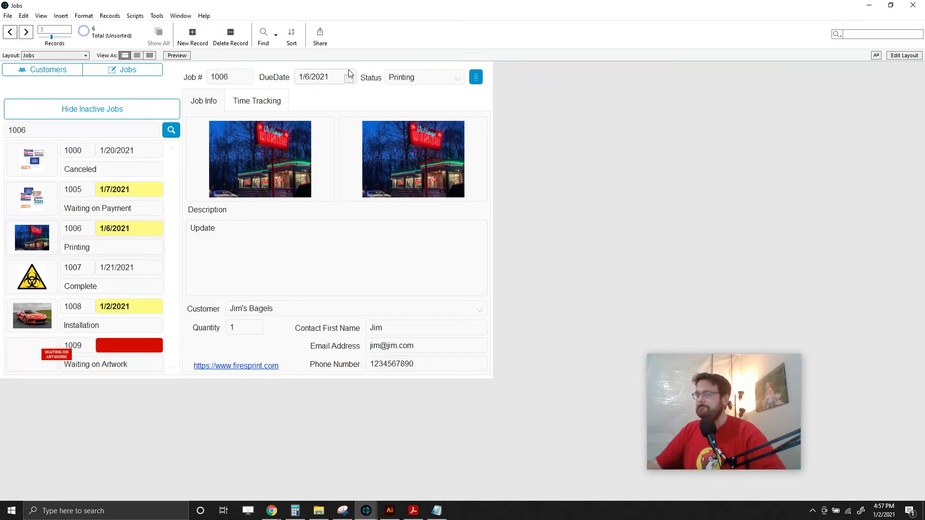
pyautogui.click(270, 100)
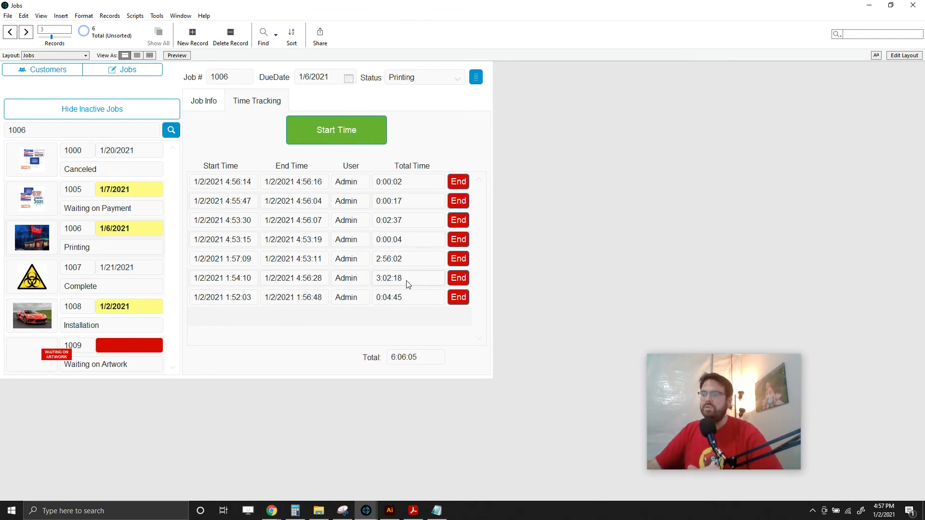
# Test re-ending the entry started at 1:54:10 and refresh the job's Total field
pyautogui.click(458, 279)
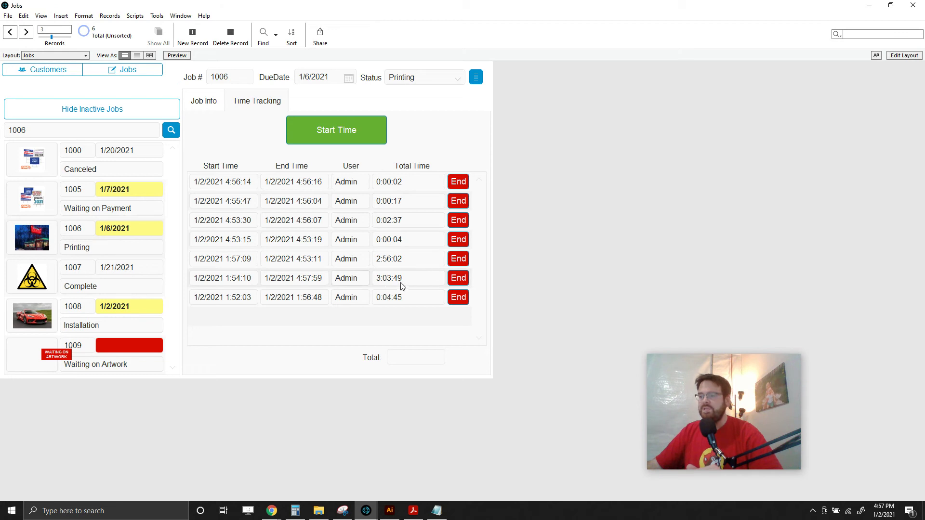
pyautogui.click(458, 278)
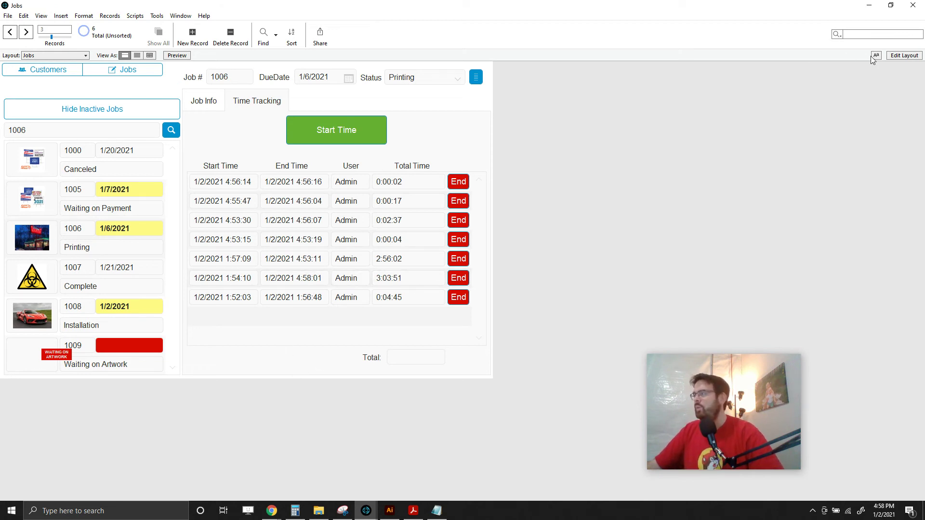
pyautogui.click(406, 361)
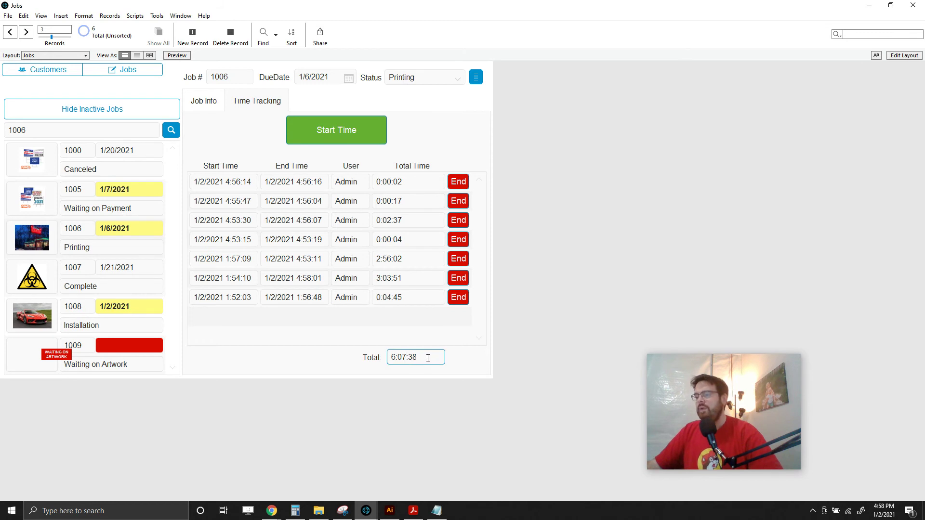
pyautogui.doubleClick(412, 364)
pyautogui.click(591, 256)
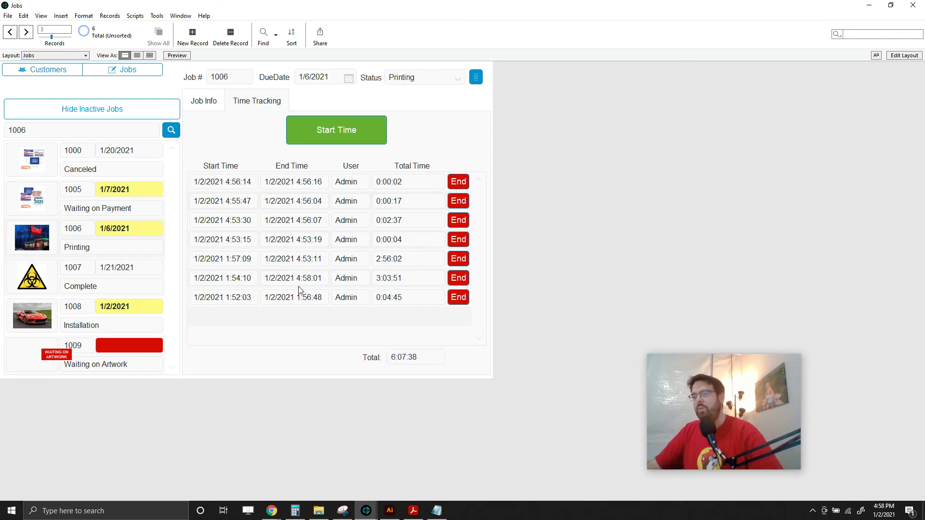
pyautogui.click(463, 281)
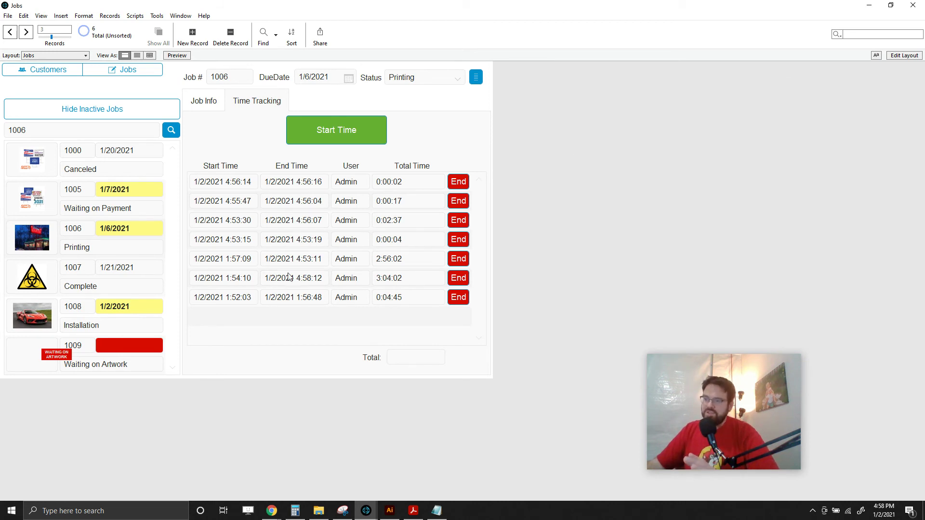
pyautogui.click(290, 299)
pyautogui.click(557, 276)
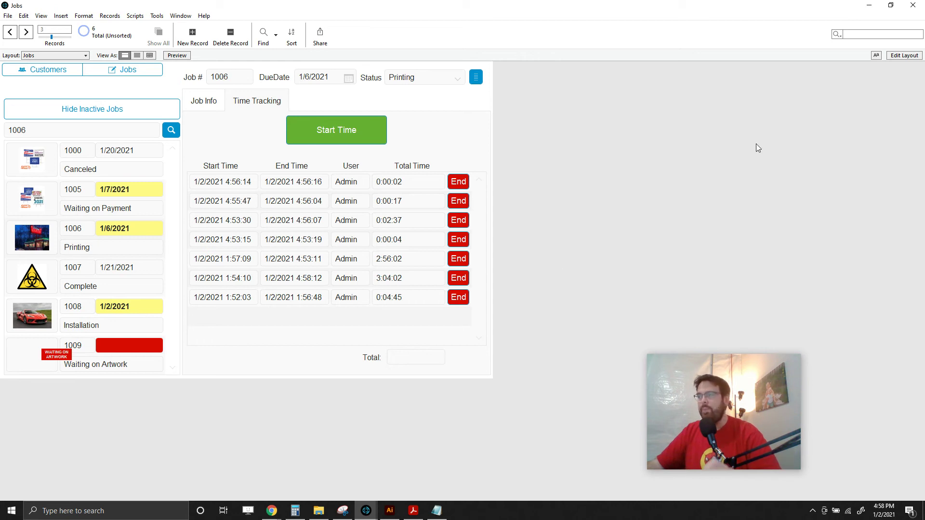
# Edit the layout to disable Browse Mode field entry for the four time log portal fields, from creation timestamp to TimeTotal
pyautogui.click(899, 56)
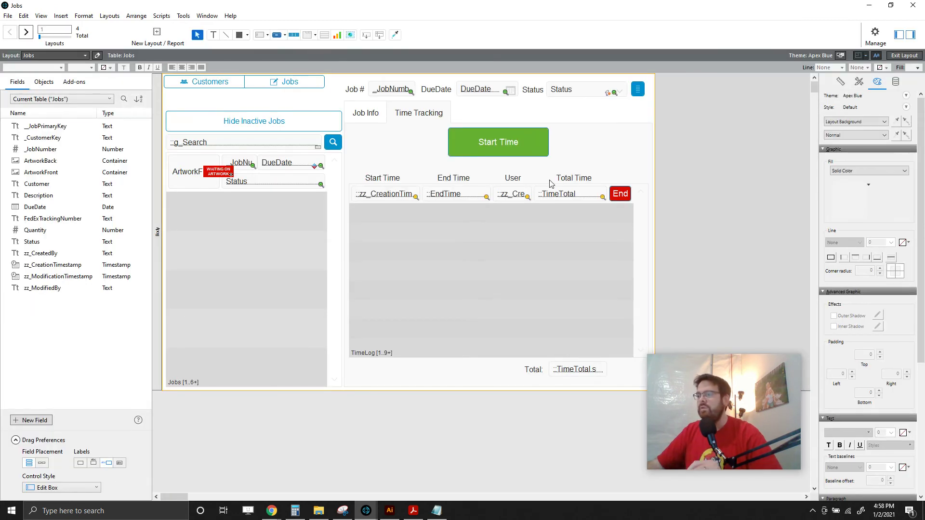
pyautogui.click(405, 199)
pyautogui.keyDown('shift'); pyautogui.click(440, 196); pyautogui.keyUp('shift')
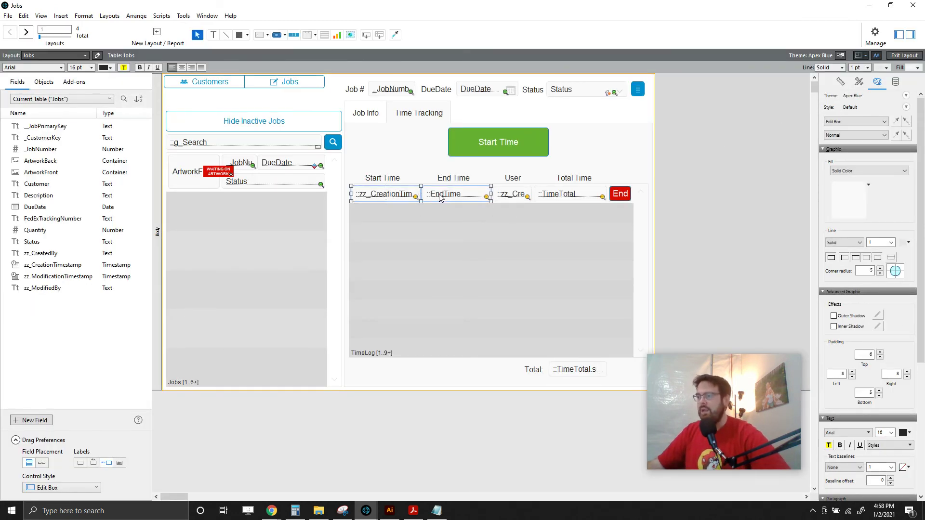
pyautogui.keyDown('shift'); pyautogui.click(502, 195); pyautogui.keyUp('shift')
pyautogui.keyDown('shift'); pyautogui.click(566, 195); pyautogui.keyUp('shift')
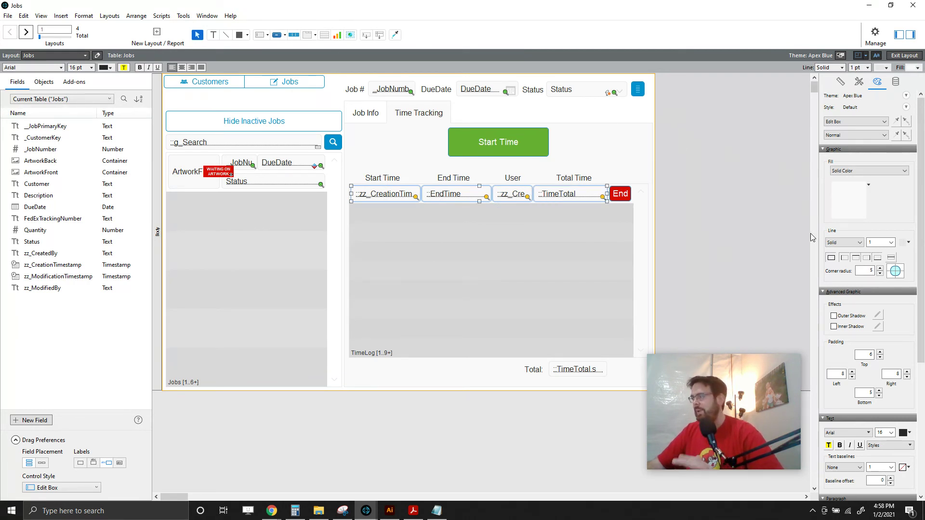
pyautogui.scroll(-2, 892, 145)
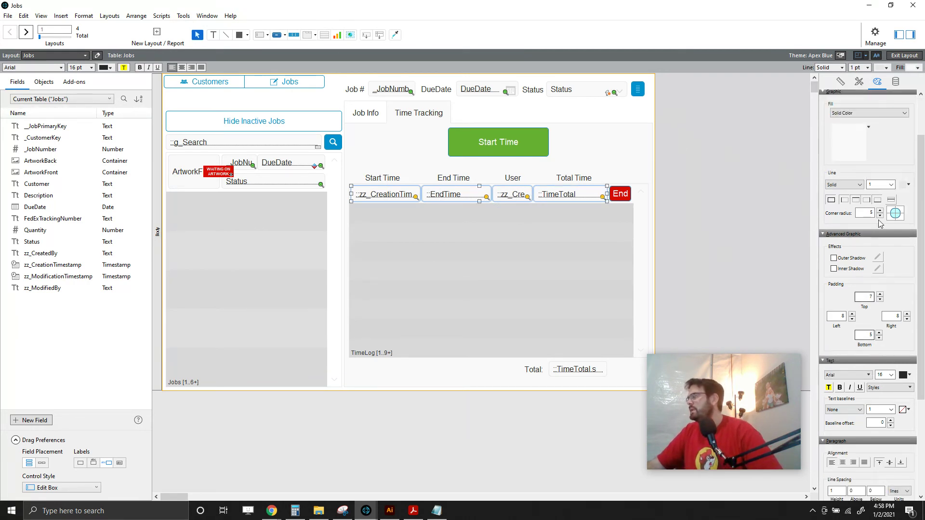
pyautogui.click(896, 82)
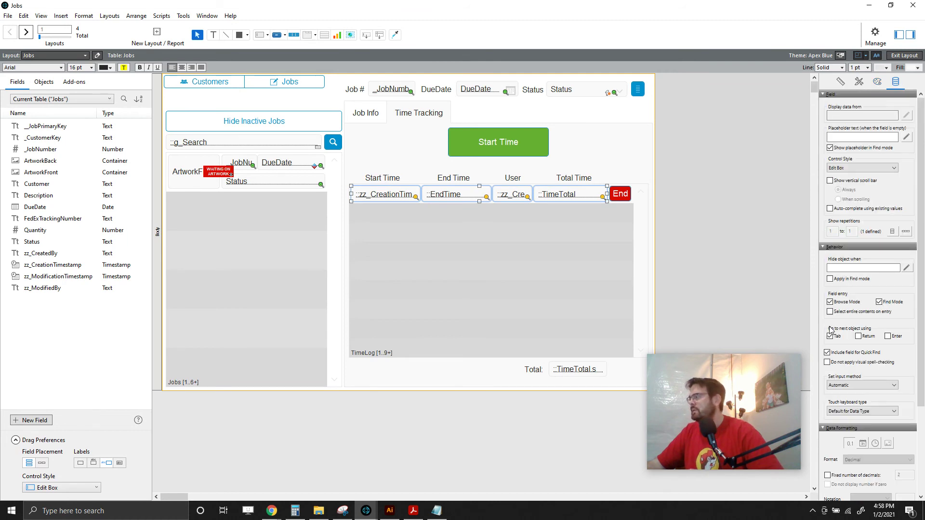
pyautogui.click(830, 302)
pyautogui.click(725, 219)
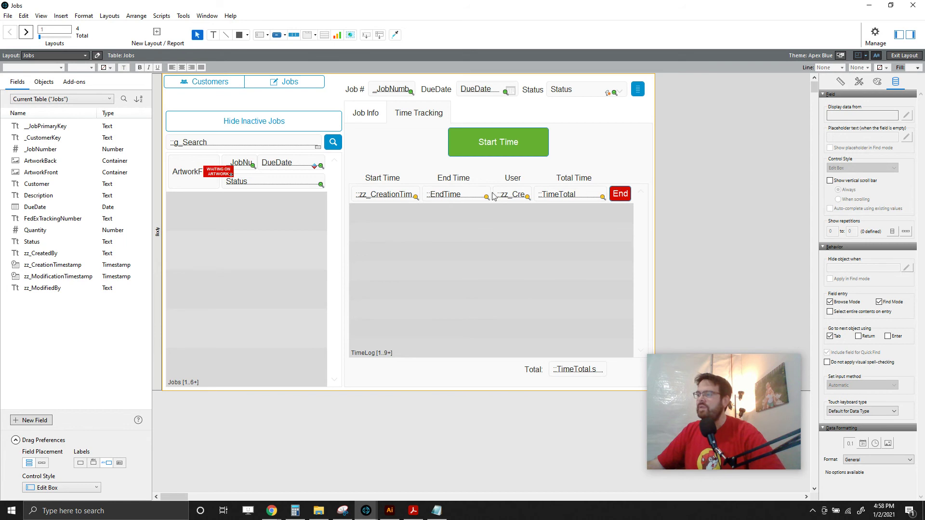
pyautogui.click(629, 199)
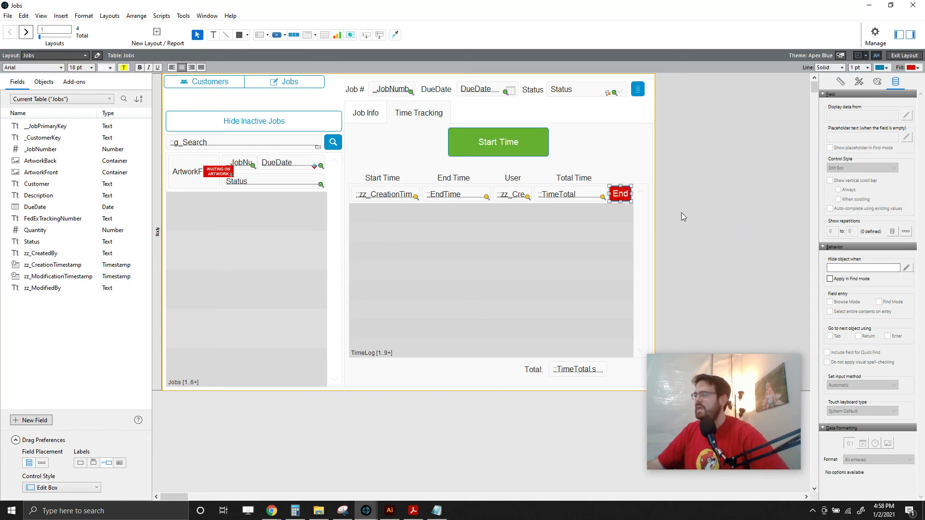
pyautogui.click(457, 196)
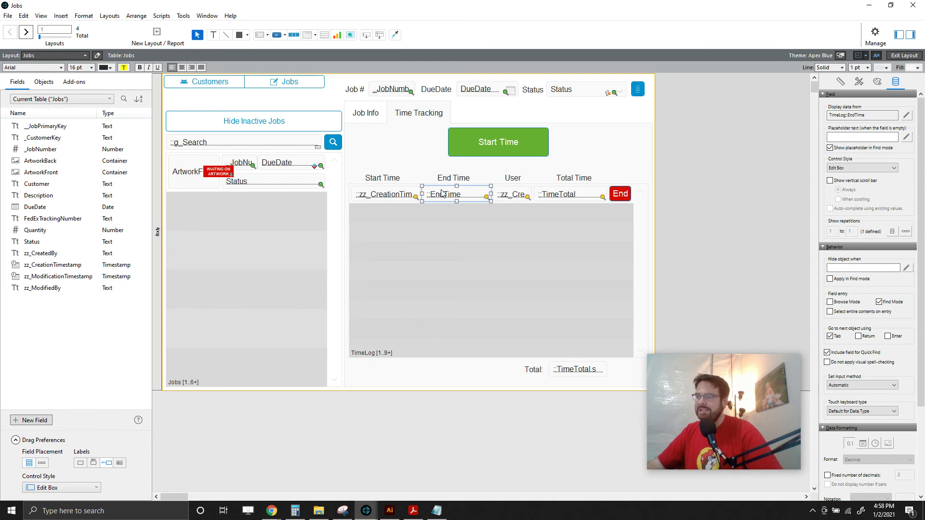
pyautogui.click(620, 199)
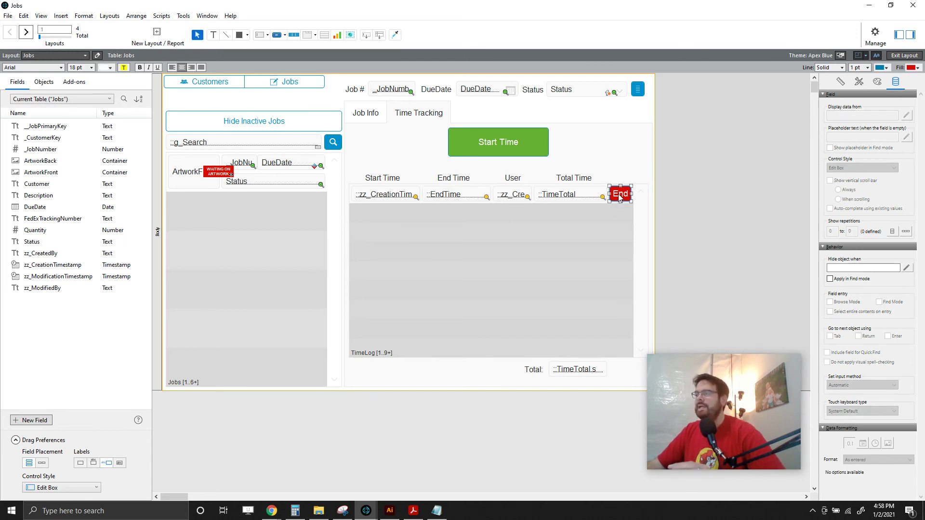
pyautogui.click(435, 196)
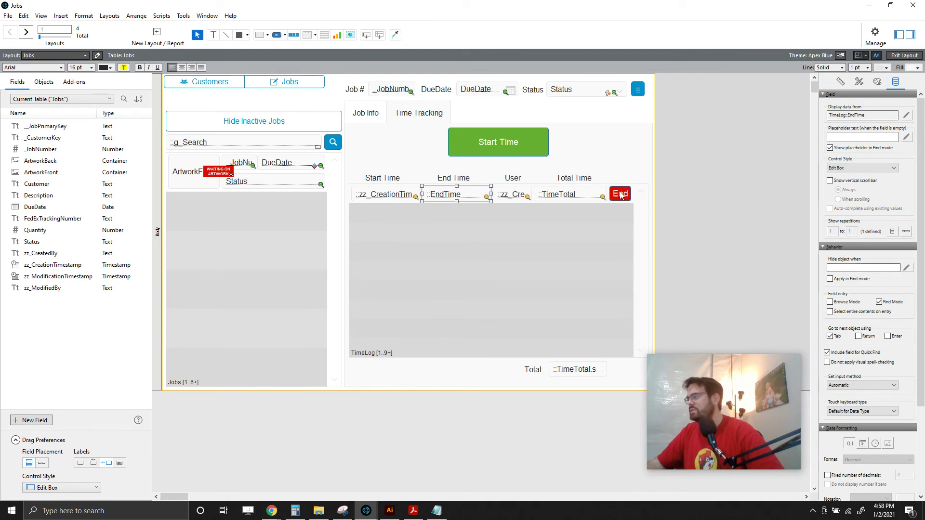
# Give the portal's End button the hide condition not IsEmpty ( TimeLog::EndTime )
pyautogui.click(617, 194)
pyautogui.click(840, 266)
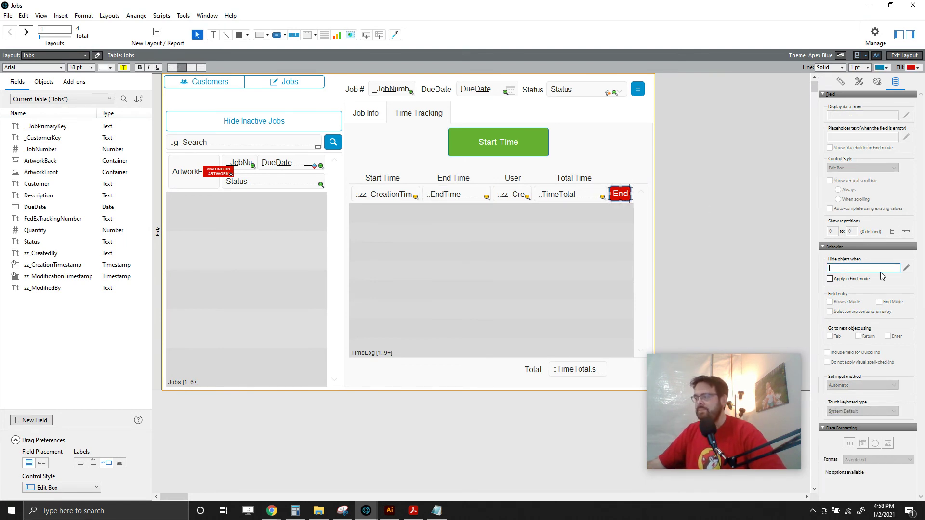
pyautogui.click(906, 268)
pyautogui.moveTo(430, 31)
pyautogui.mouseDown()
pyautogui.moveTo(447, 76)
pyautogui.moveTo(623, 226)
pyautogui.mouseUp()
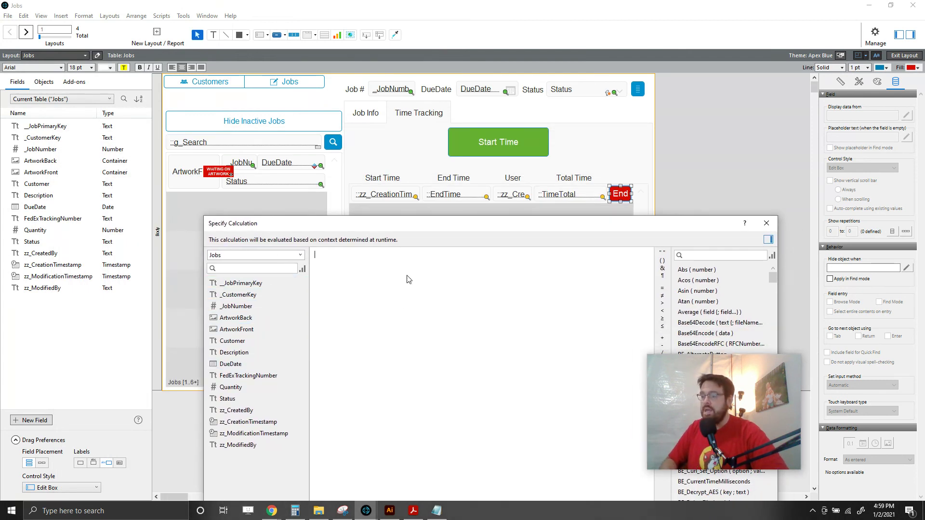
pyautogui.write('IsE')
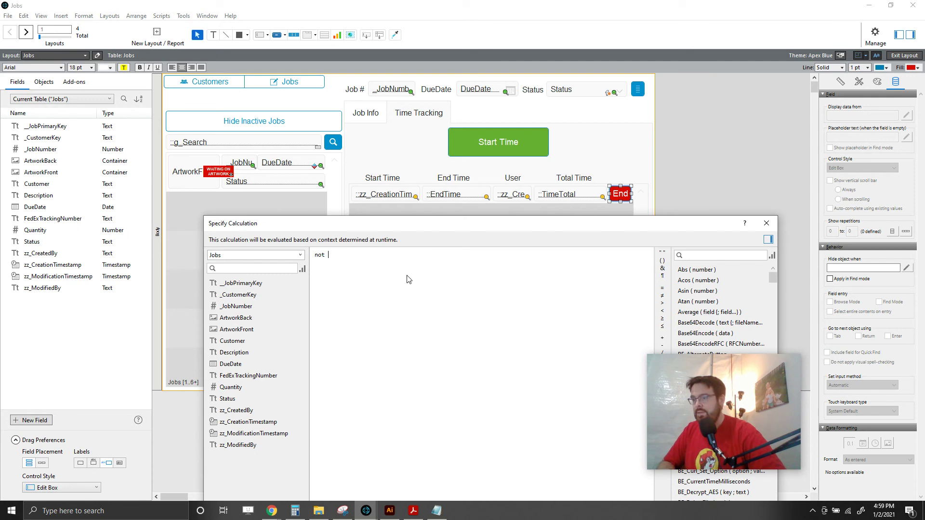
pyautogui.press('Return')
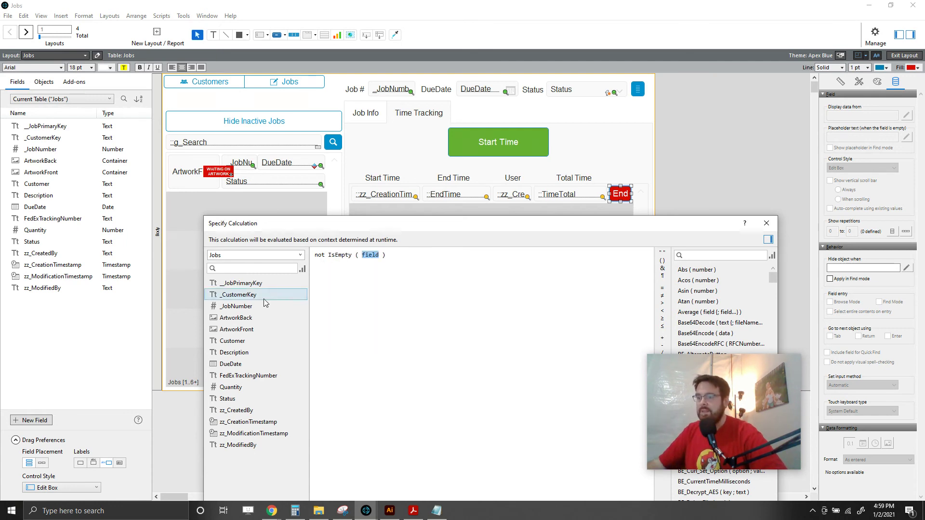
pyautogui.click(300, 255)
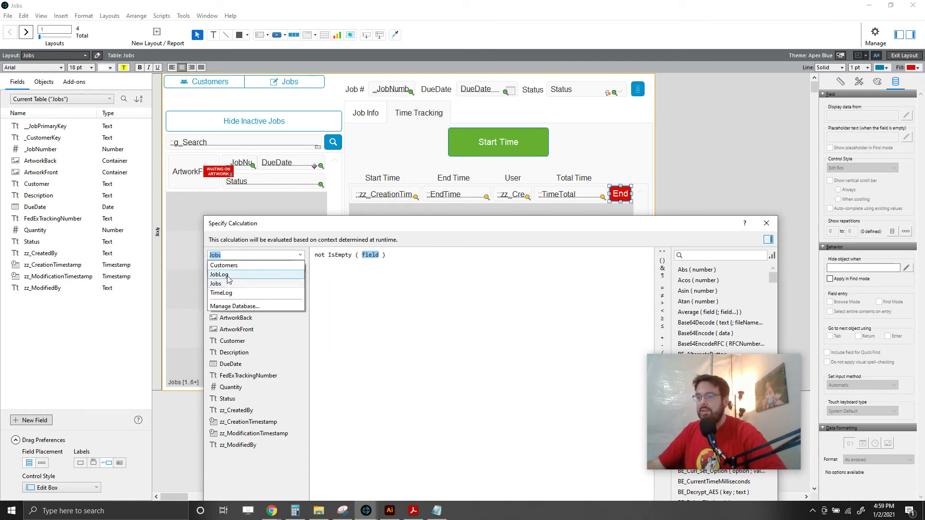
pyautogui.click(221, 293)
pyautogui.doubleClick(231, 306)
# Review the IsEmpty test on the EndTime field and its negation, and apply the calculation to the End button
pyautogui.moveTo(440, 230); pyautogui.dragTo(401, 221)
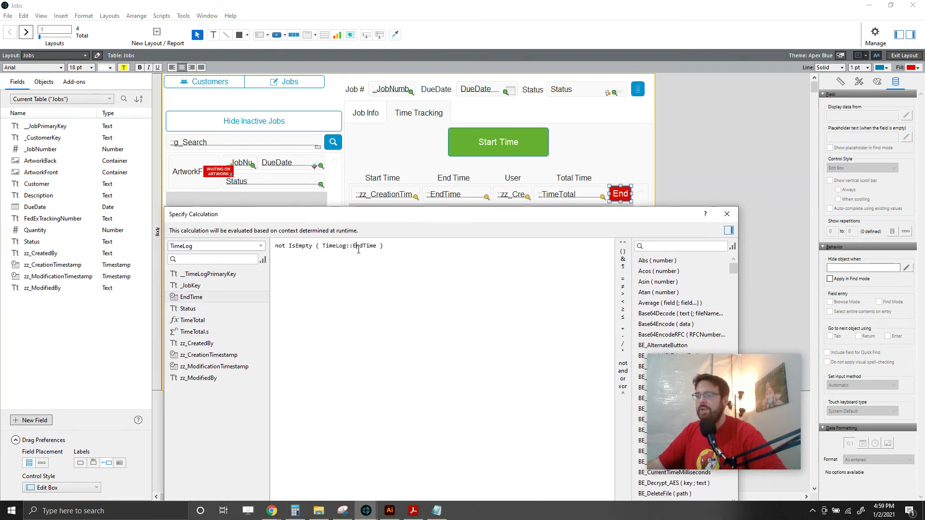
pyautogui.click(313, 246)
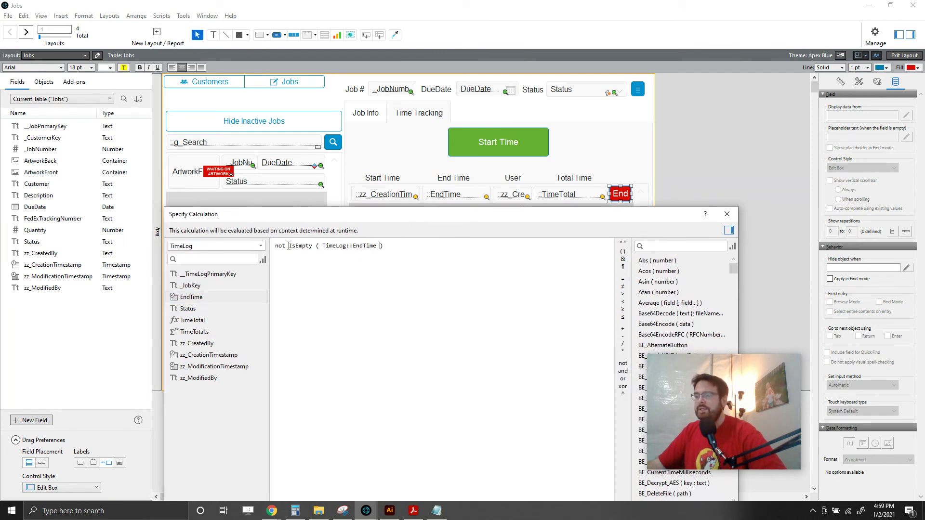
pyautogui.moveTo(289, 246); pyautogui.dragTo(383, 245)
pyautogui.click(384, 246)
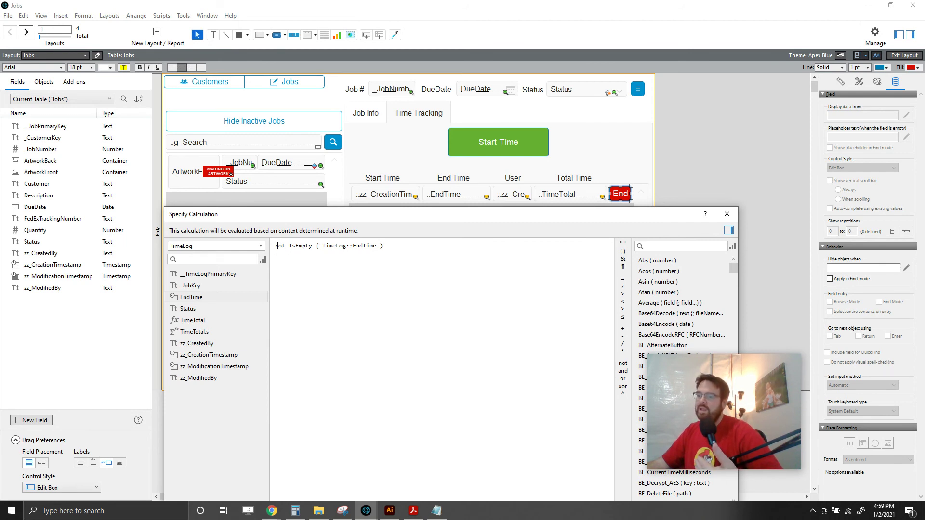
pyautogui.moveTo(290, 246); pyautogui.dragTo(383, 246)
pyautogui.click(382, 246)
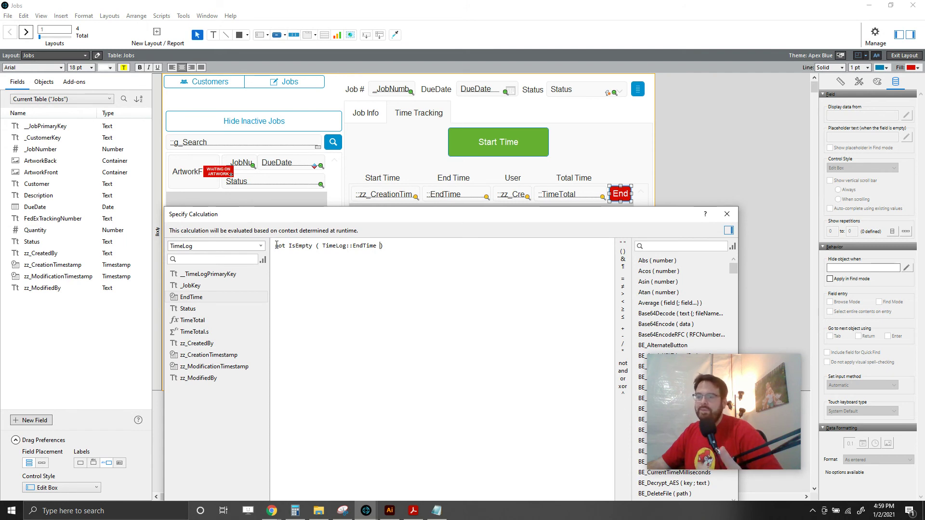
pyautogui.moveTo(332, 221); pyautogui.dragTo(292, 225)
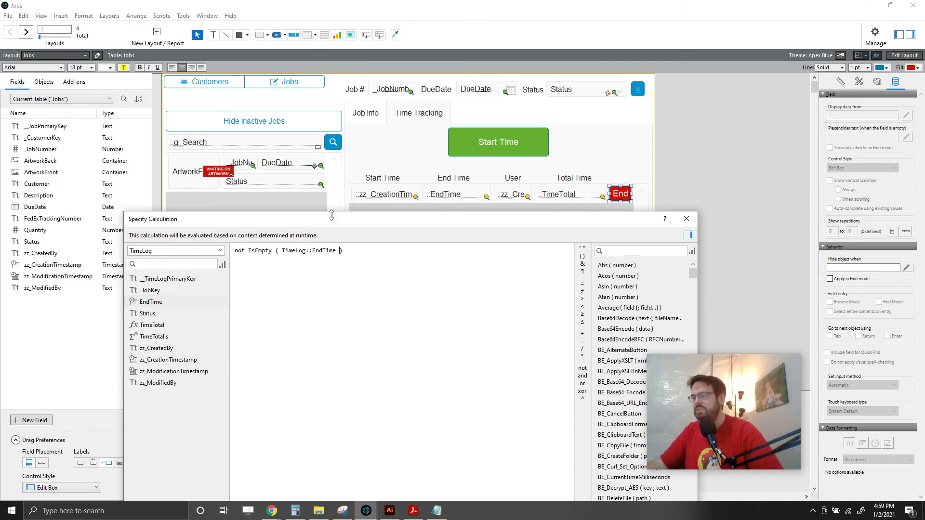
pyautogui.moveTo(346, 223); pyautogui.dragTo(336, 220)
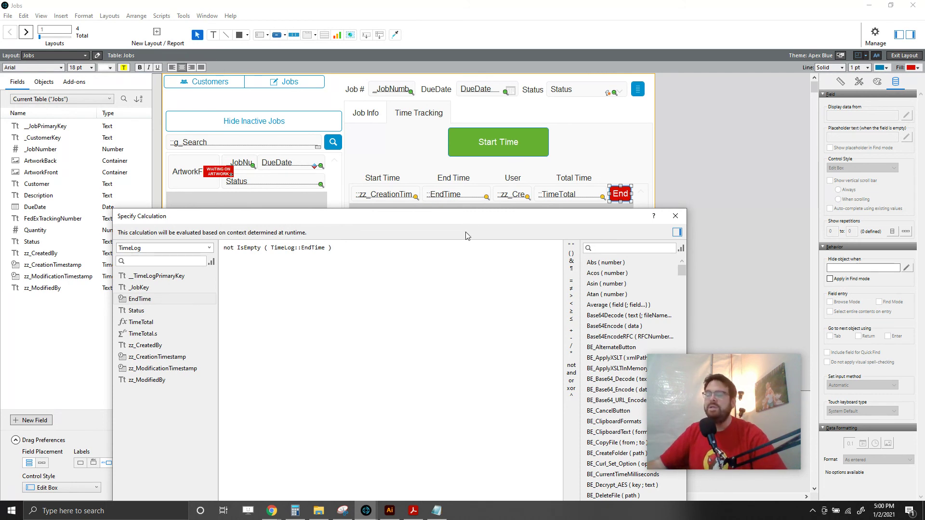
pyautogui.moveTo(453, 219); pyautogui.dragTo(383, 84)
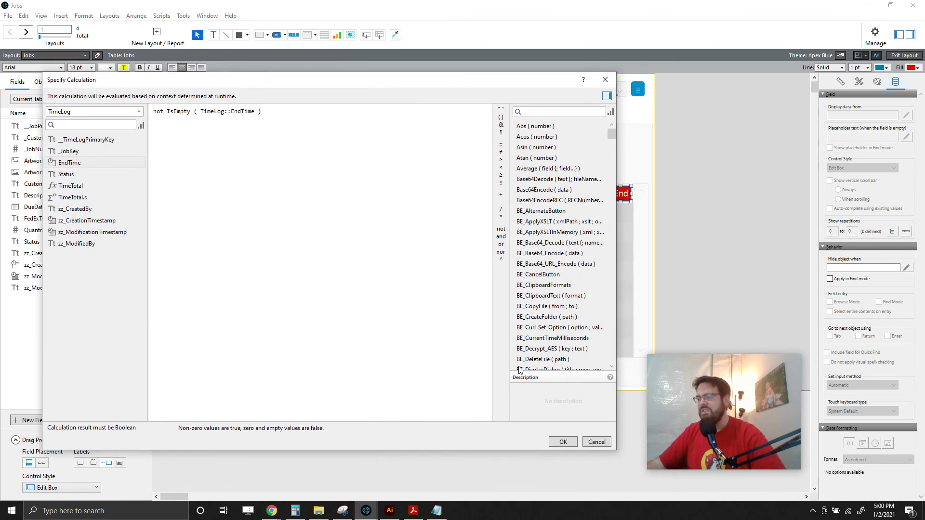
pyautogui.click(563, 443)
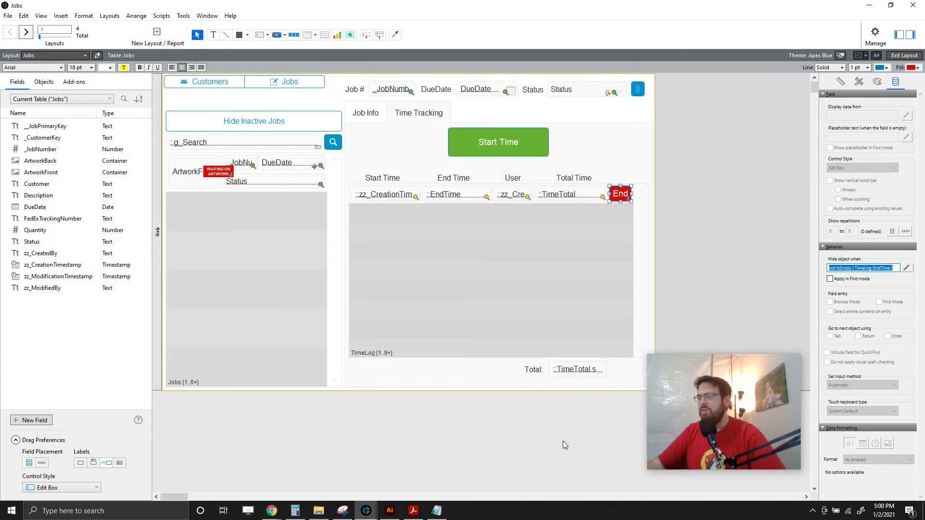
# Exit layout editing, save the changes to the Jobs layout and return to job 1006's Time Tracking tab
pyautogui.click(903, 56)
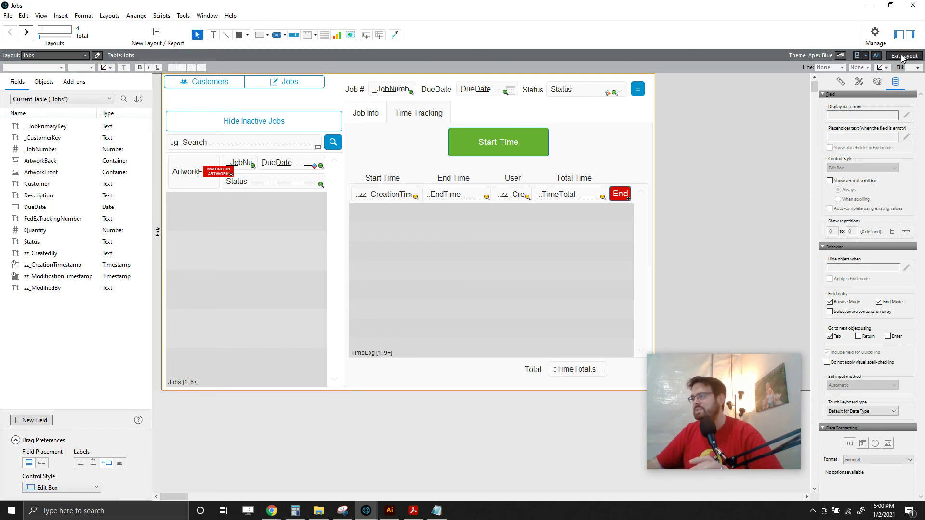
pyautogui.click(321, 200)
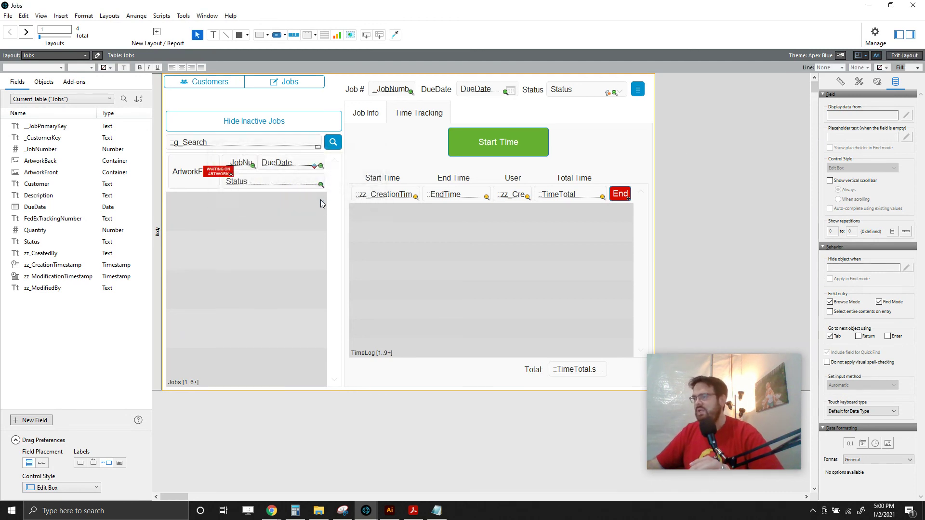
pyautogui.click(250, 102)
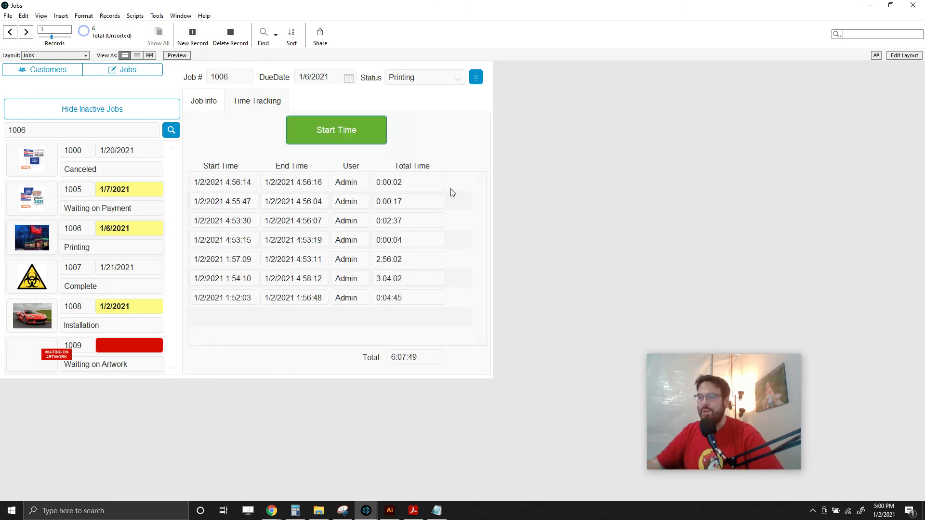
# Test job 1006's time log by starting and ending one entry, plus two overlapping entries with the older one ended first
pyautogui.click(330, 134)
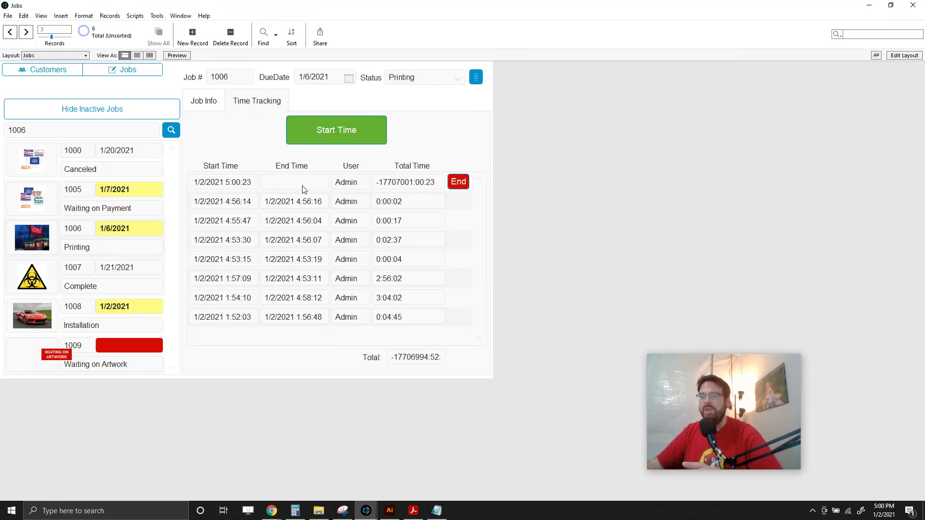
pyautogui.click(458, 182)
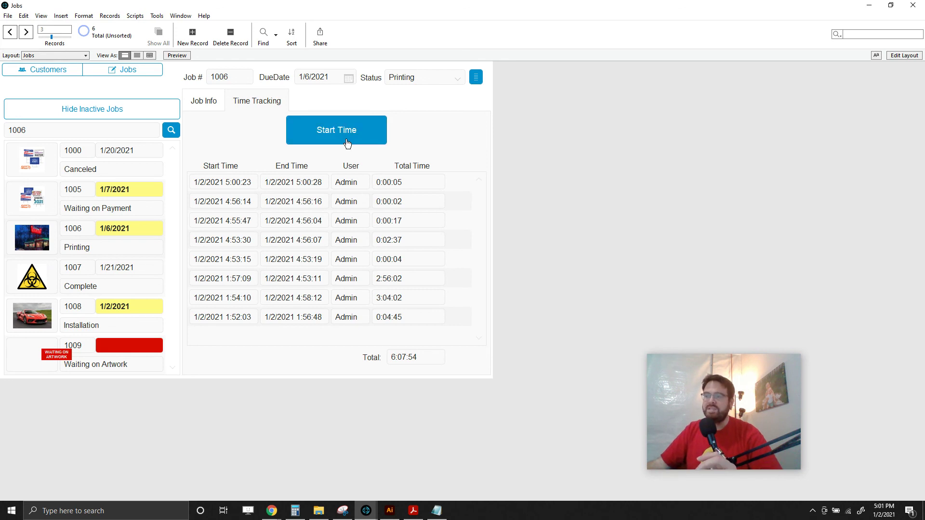
pyautogui.click(373, 135)
pyautogui.click(330, 138)
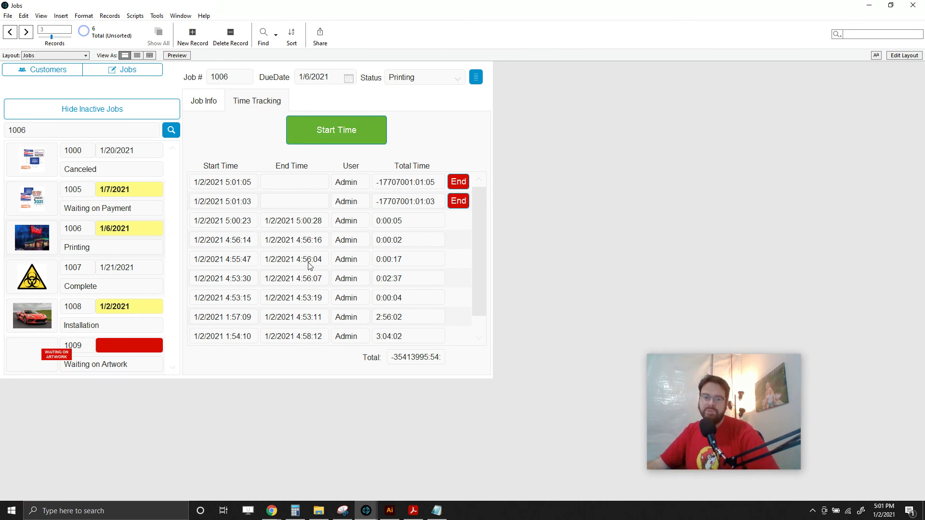
pyautogui.click(460, 204)
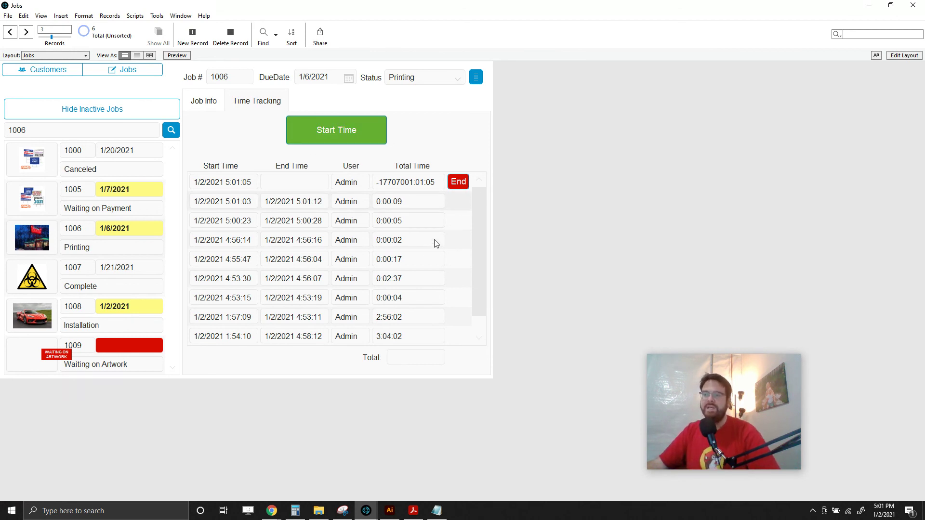
pyautogui.click(459, 181)
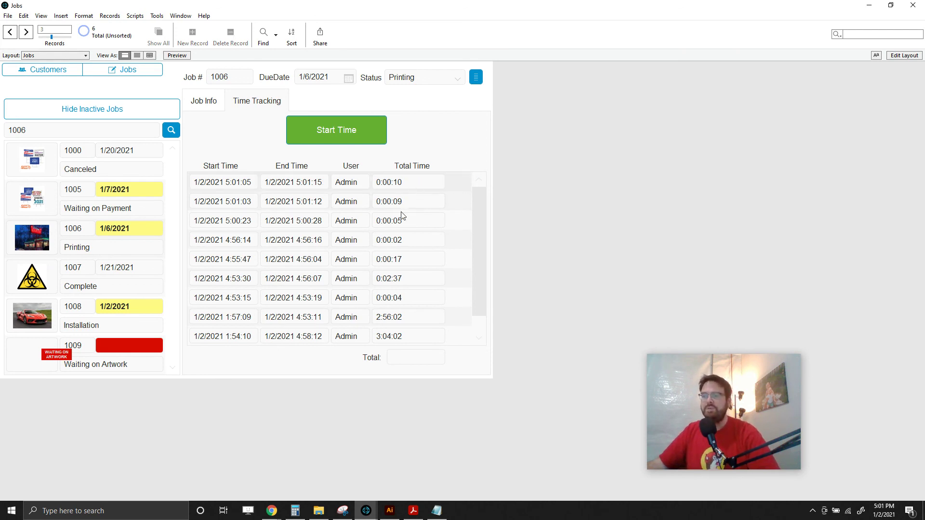